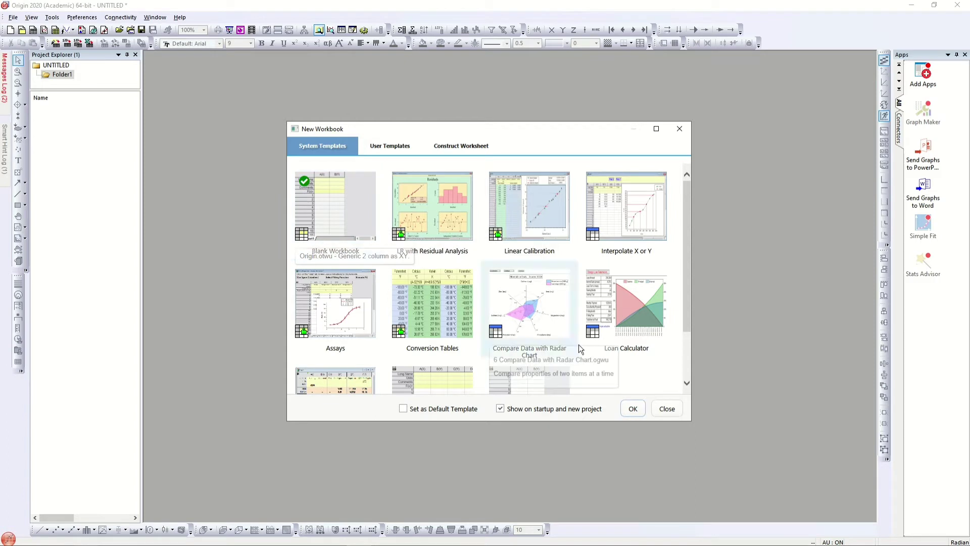
Step: Create a new blank workbook, Book1, from the New Workbook dialog
{"action": "left_click", "coordinate": [633, 408]}
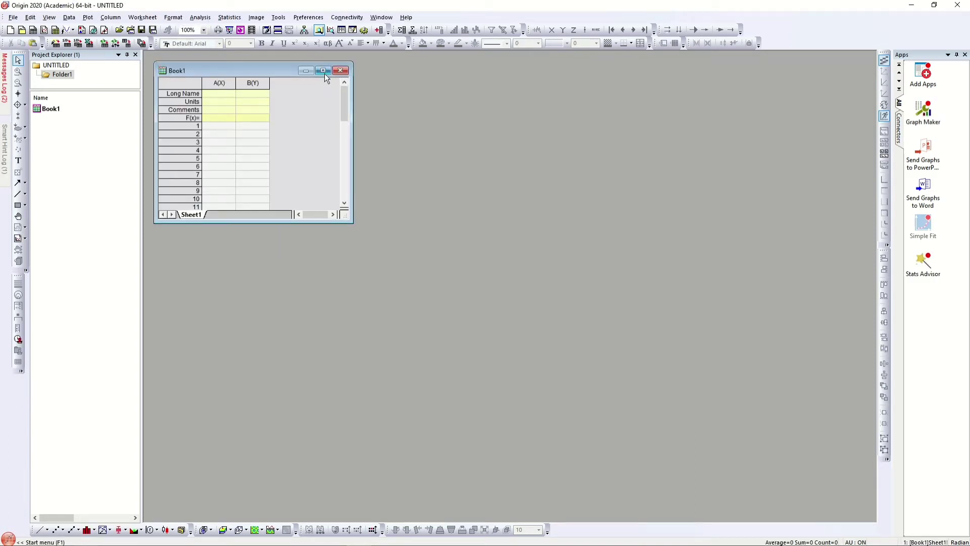
Step: Maximize Book1, paste the Source, Target and Value data at A1, and autofit column C
{"action": "left_click", "coordinate": [324, 74]}
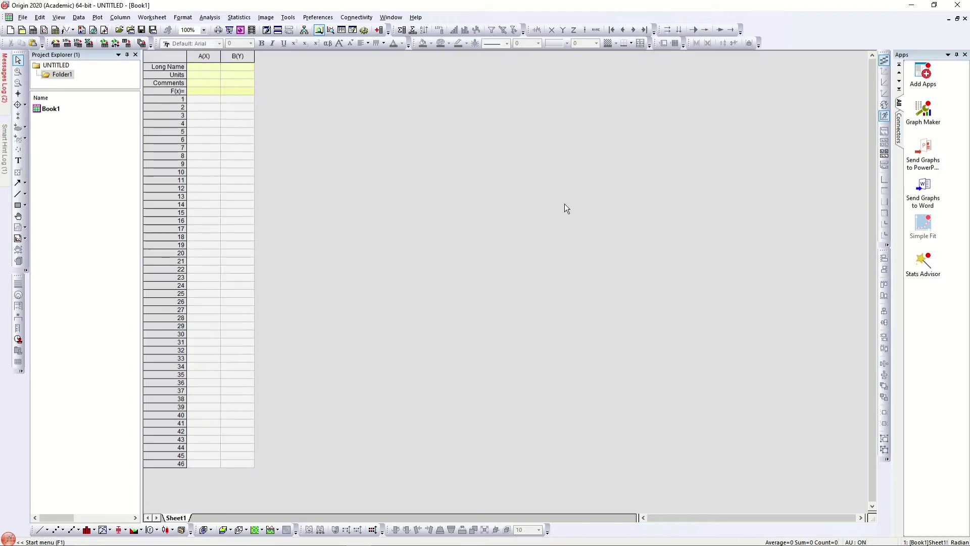
{"action": "left_click", "coordinate": [205, 103]}
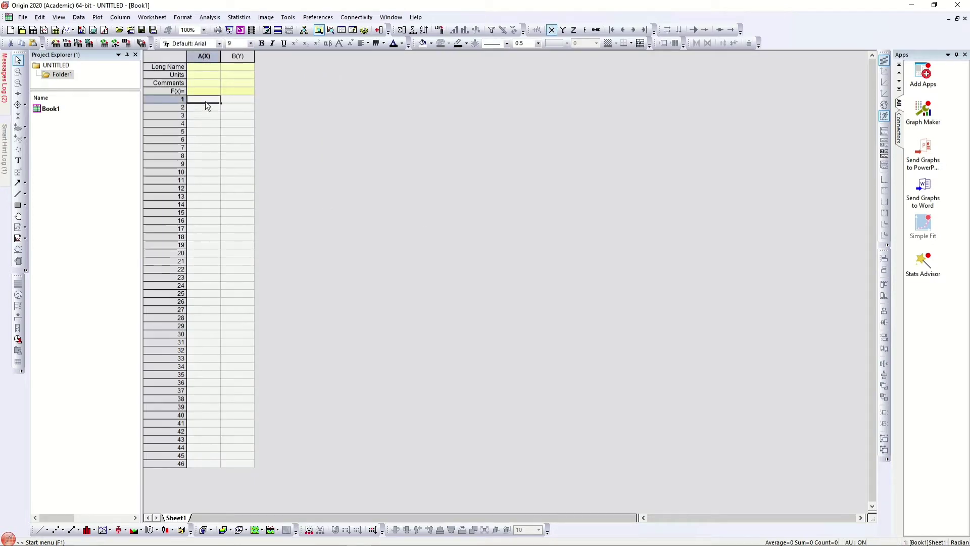
{"action": "key", "text": "ctrl+v"}
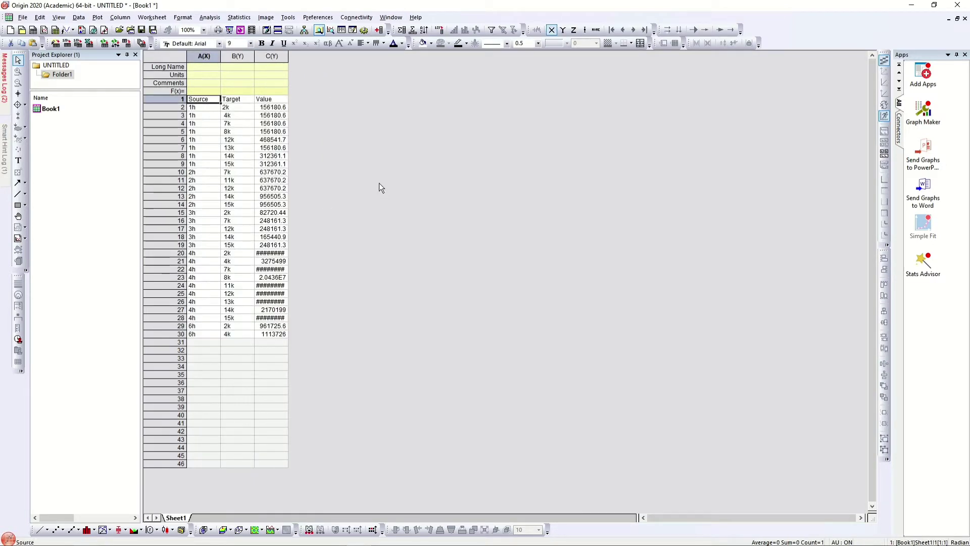
{"action": "double_click", "coordinate": [289, 56]}
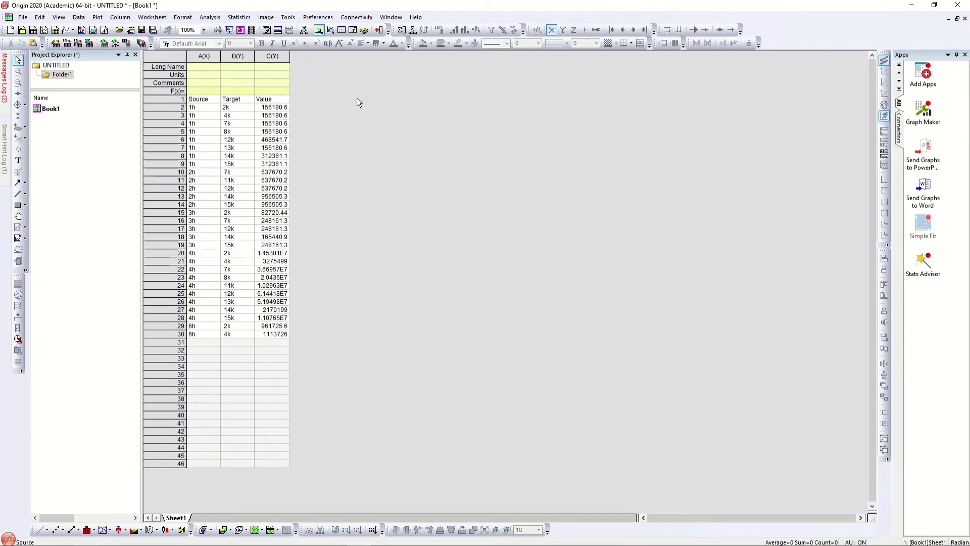
Step: Move the row 1 labels into the Long Name row and delete the emptied first row
{"action": "left_click_drag", "start_coordinate": [202, 101], "coordinate": [272, 100]}
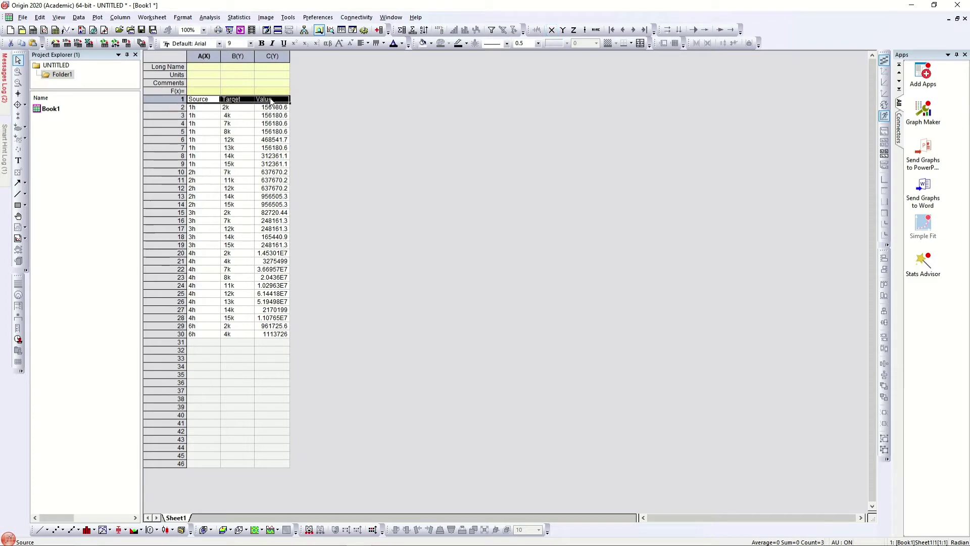
{"action": "left_click_drag", "start_coordinate": [204, 99], "coordinate": [217, 71]}
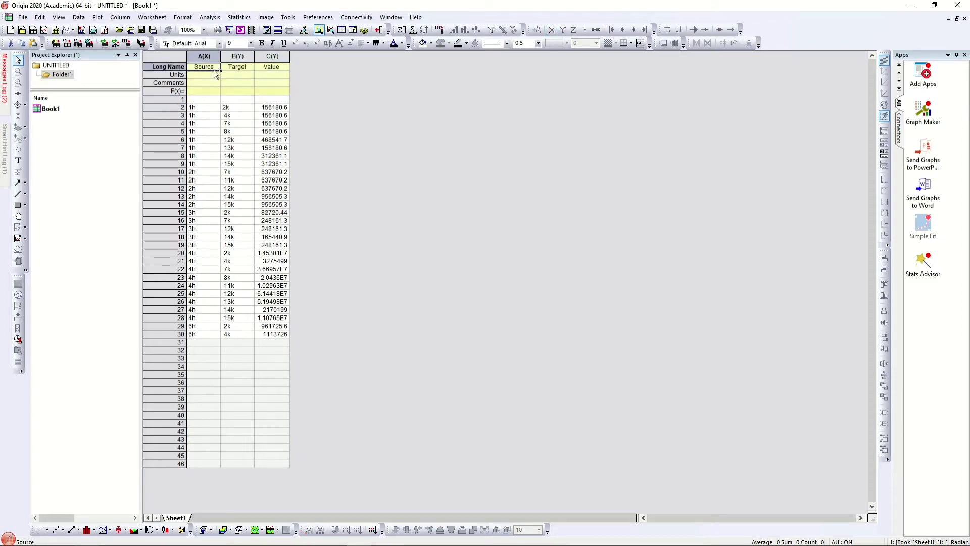
{"action": "left_click", "coordinate": [168, 100]}
{"action": "right_click", "coordinate": [172, 99]}
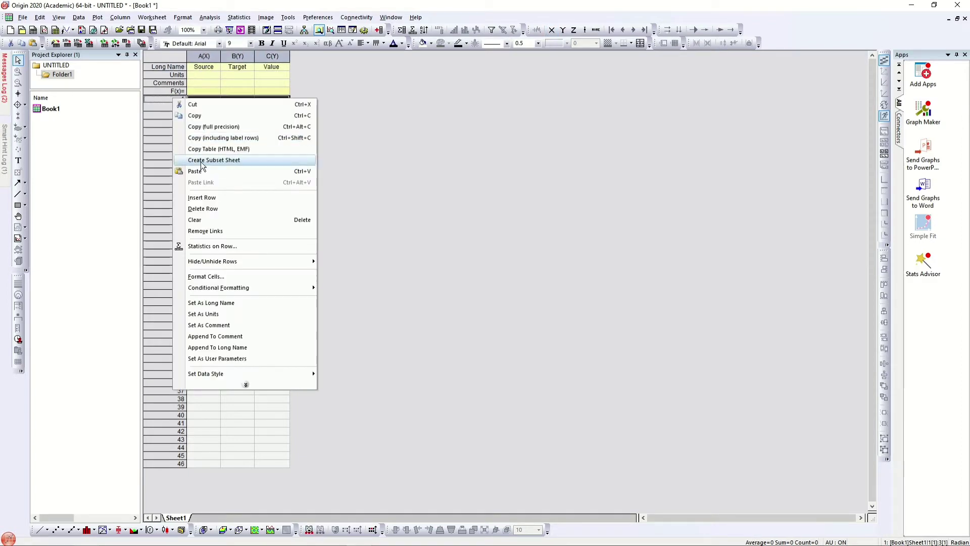
{"action": "left_click", "coordinate": [204, 209]}
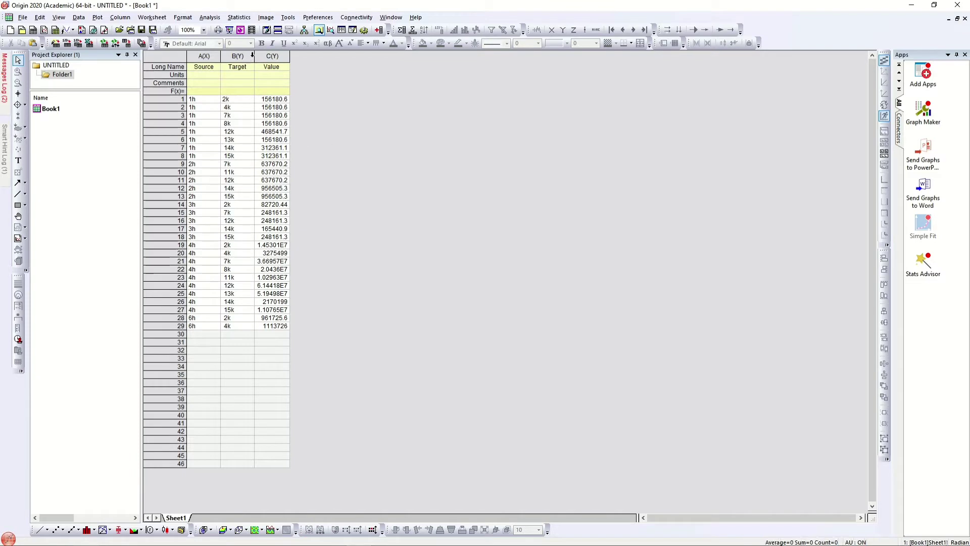
Step: Select and review the Source, Target and Value columns before editing
{"action": "left_click_drag", "start_coordinate": [198, 102], "coordinate": [203, 156]}
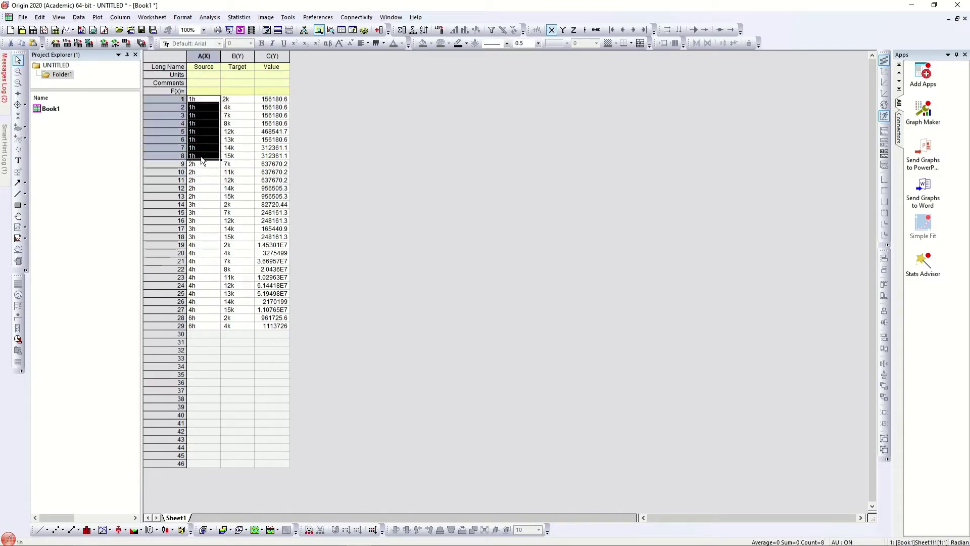
{"action": "left_click", "coordinate": [240, 96]}
{"action": "left_click", "coordinate": [214, 107]}
{"action": "key", "text": "Right"}
{"action": "left_click", "coordinate": [209, 118]}
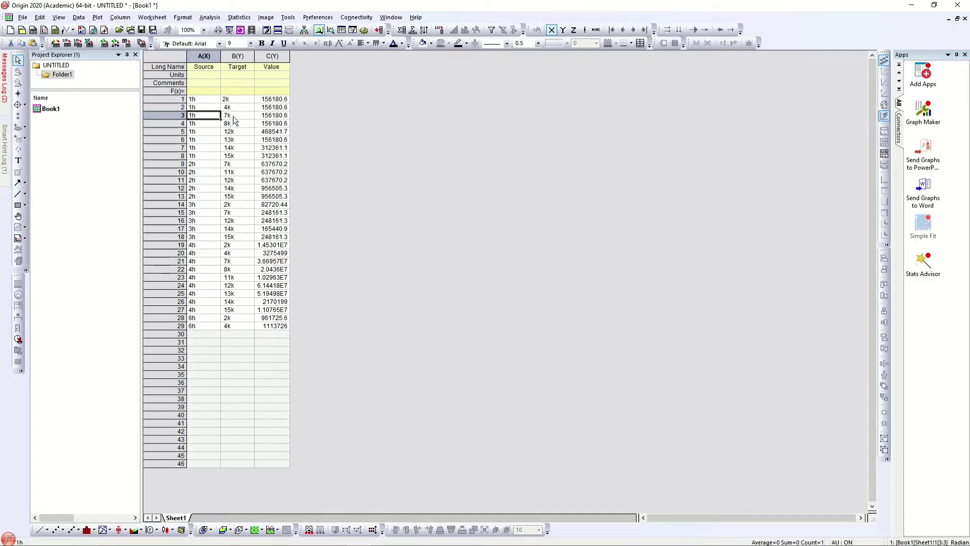
{"action": "left_click", "coordinate": [236, 117]}
{"action": "left_click", "coordinate": [241, 55]}
{"action": "left_click", "coordinate": [316, 95]}
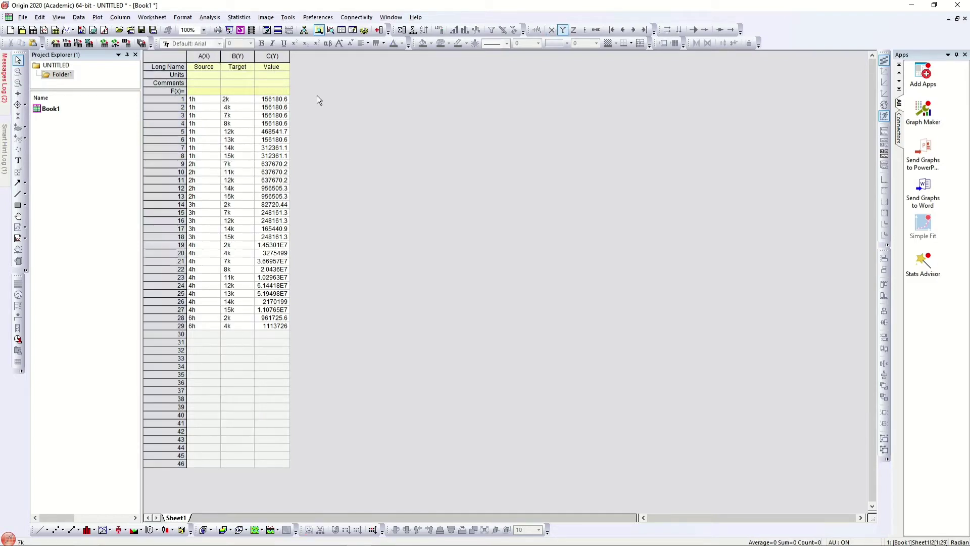
{"action": "left_click", "coordinate": [204, 55]}
{"action": "left_click", "coordinate": [237, 56]}
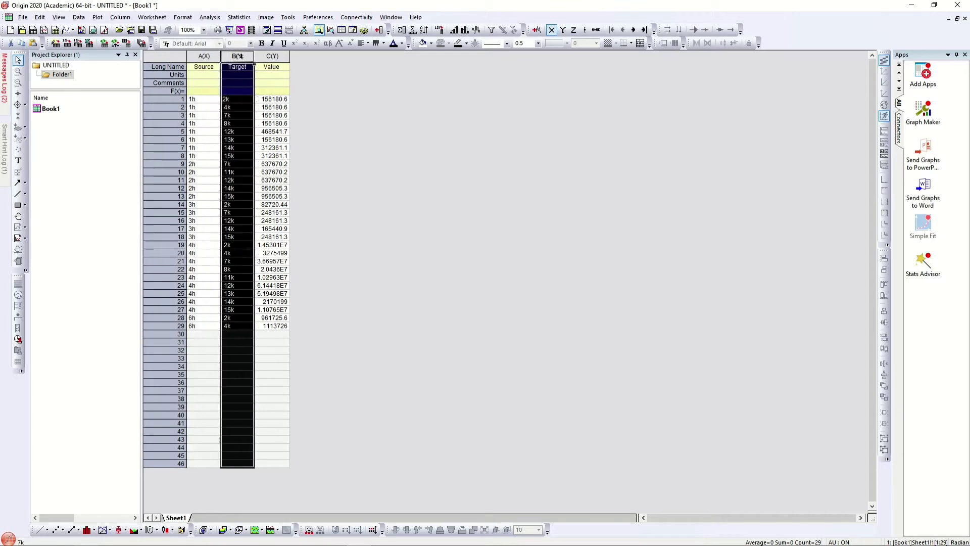
{"action": "left_click", "coordinate": [280, 56]}
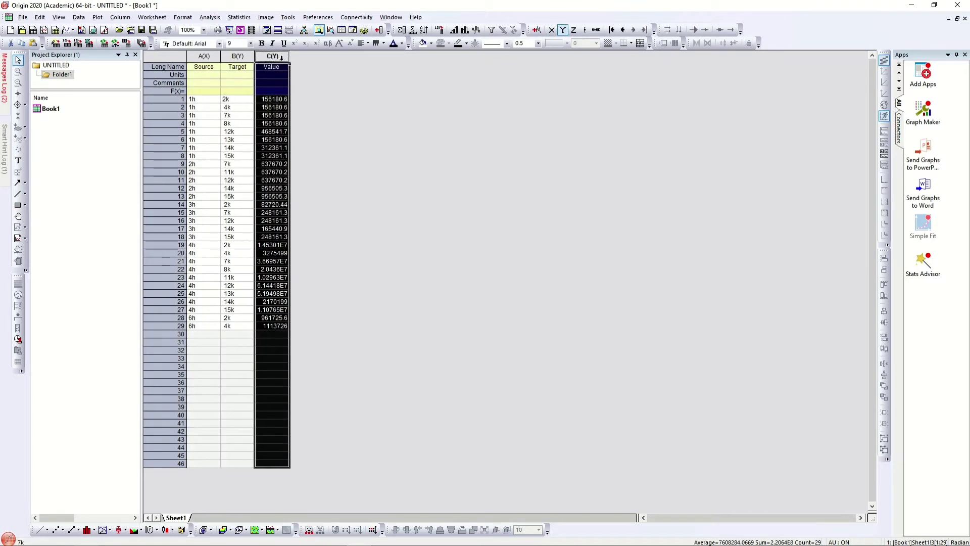
{"action": "left_click", "coordinate": [365, 159]}
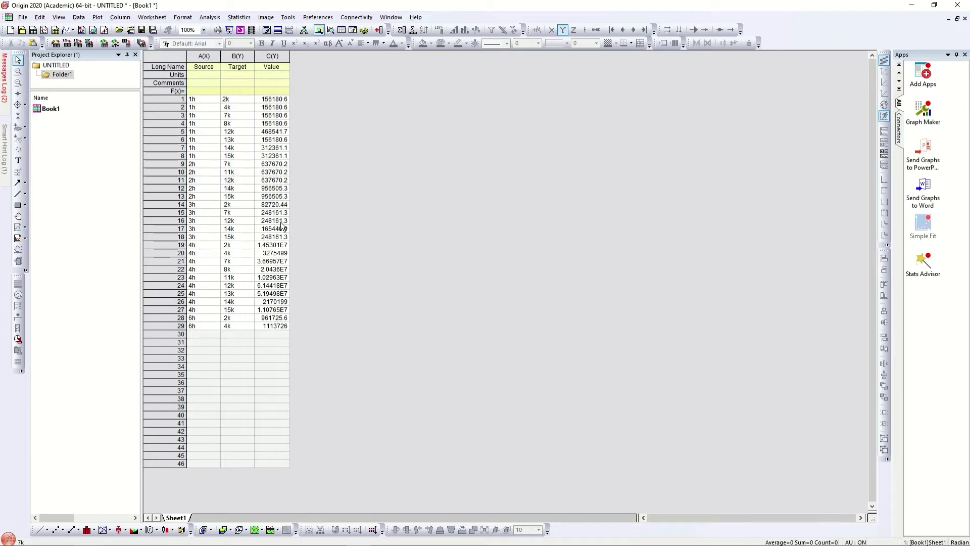
Step: Enter 40, 50, 10, 2, 30 and 15 into Value cells C1 to C6
{"action": "left_click", "coordinate": [271, 101]}
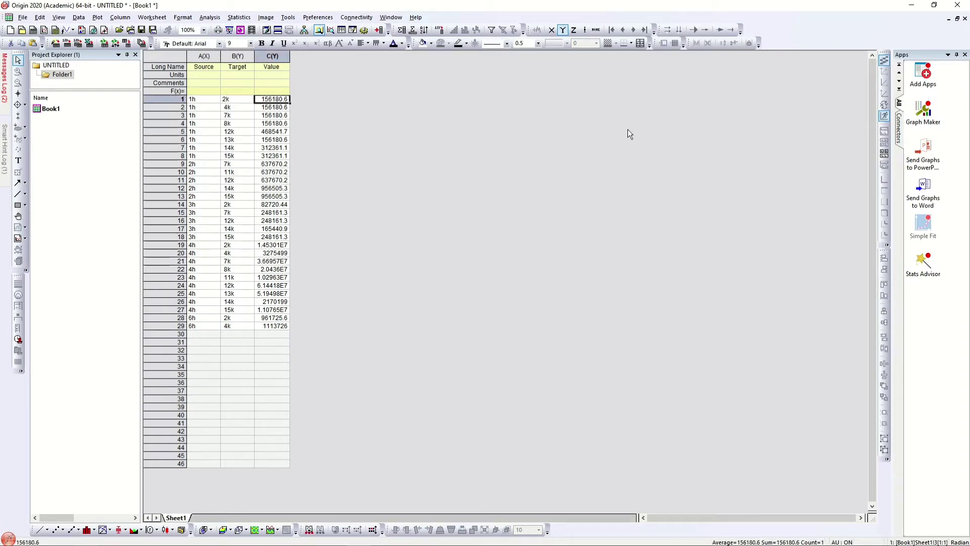
{"action": "type", "text": "40"}
{"action": "key", "text": "Return"}
{"action": "type", "text": "50"}
{"action": "key", "text": "Return"}
{"action": "type", "text": "10"}
{"action": "key", "text": "Return"}
{"action": "type", "text": "2"}
{"action": "key", "text": "Return"}
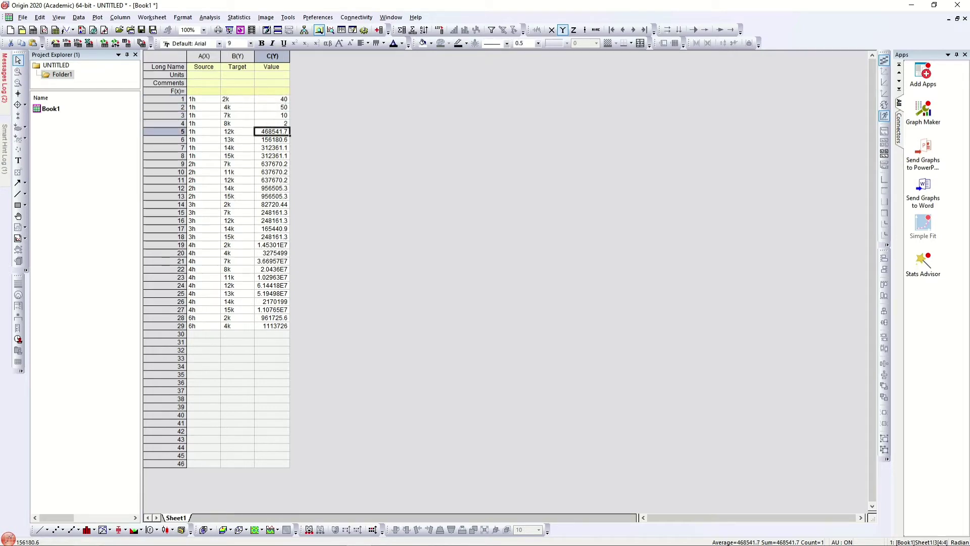
{"action": "type", "text": "30"}
{"action": "key", "text": "Return"}
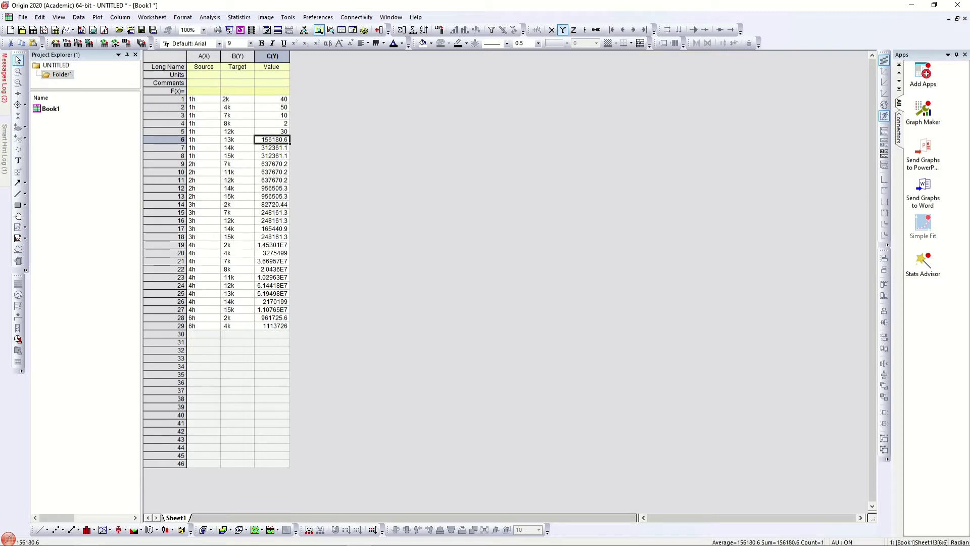
{"action": "type", "text": "15"}
{"action": "key", "text": "Return"}
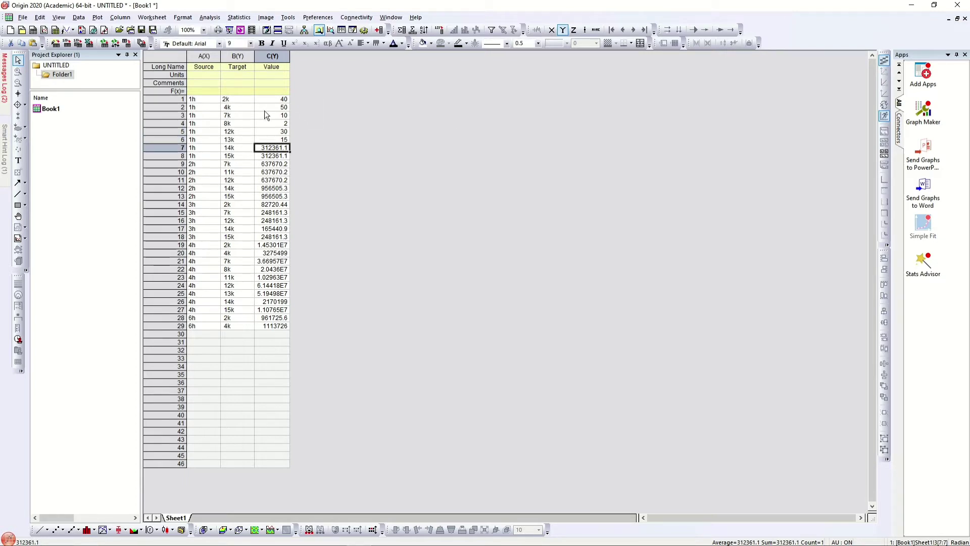
Step: Clear old values C15–C29, paste the C8 values into C15 and C22, and enter 10 in C29
{"action": "left_click_drag", "start_coordinate": [271, 99], "coordinate": [279, 214]}
{"action": "key", "text": "Delete"}
{"action": "left_click_drag", "start_coordinate": [280, 156], "coordinate": [283, 204]}
{"action": "key", "text": "ctrl+c"}
{"action": "left_click", "coordinate": [286, 216]}
{"action": "key", "text": "ctrl+v"}
{"action": "left_click", "coordinate": [283, 269]}
{"action": "key", "text": "ctrl+v"}
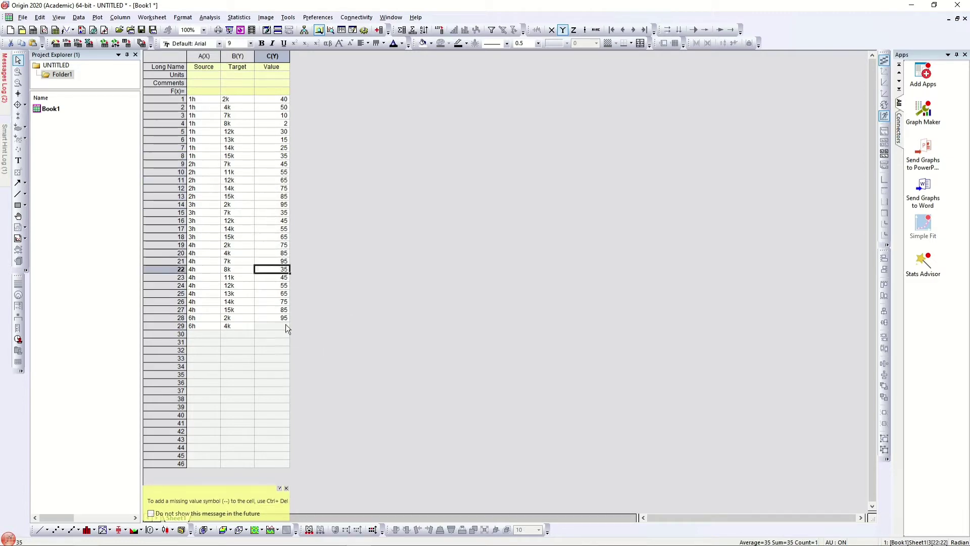
{"action": "left_click", "coordinate": [286, 324]}
{"action": "type", "text": "10"}
{"action": "key", "text": "Return"}
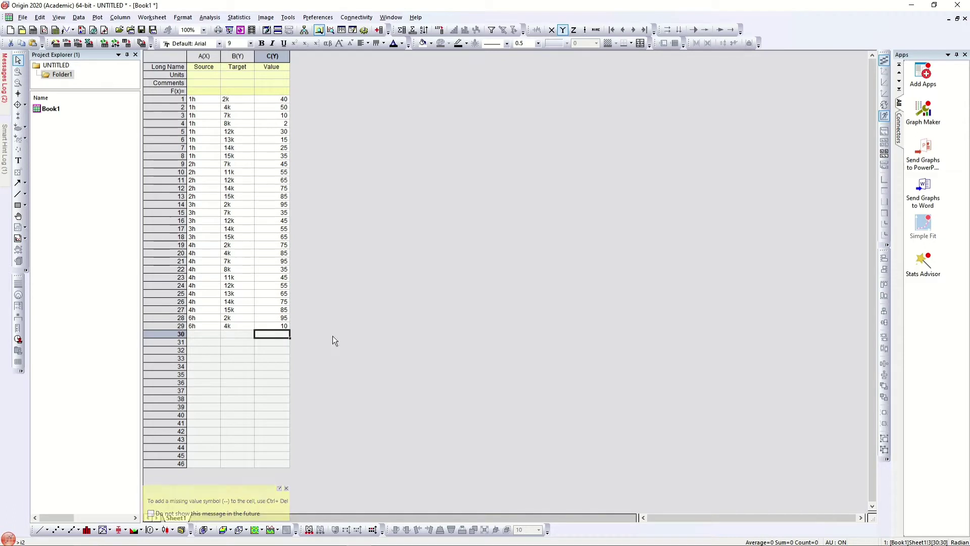
{"action": "left_click", "coordinate": [435, 296]}
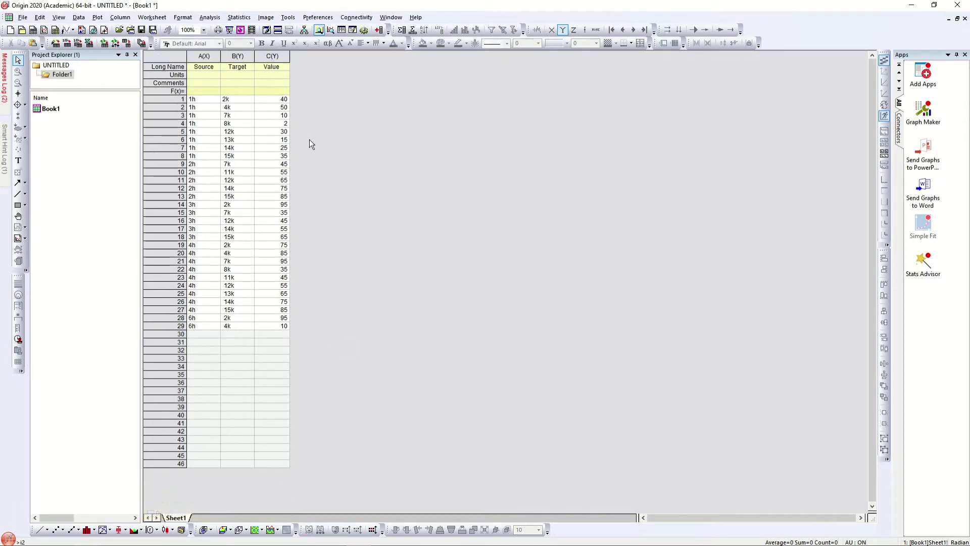
Step: Select all worksheet data and plot it as a Sankey diagram from the graph gallery
{"action": "left_click", "coordinate": [204, 56]}
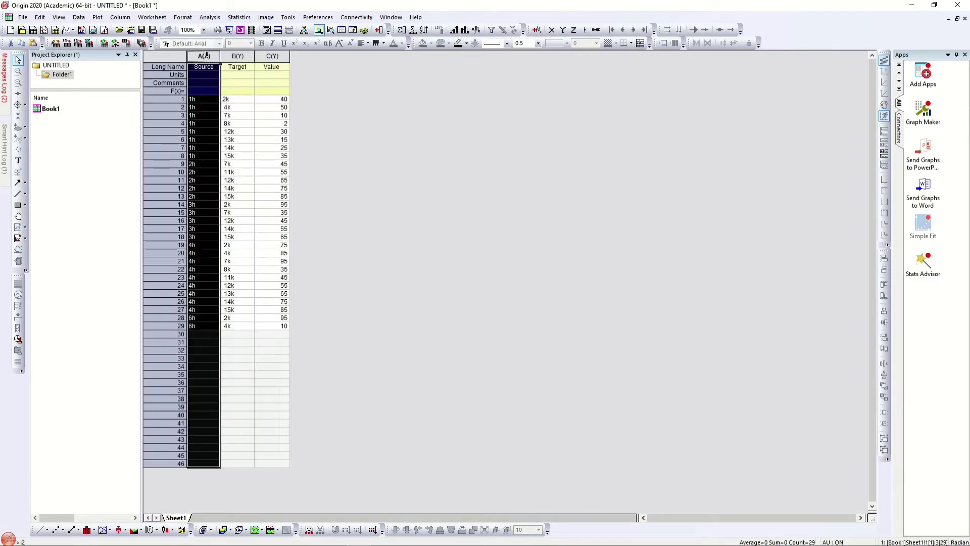
{"action": "left_click", "coordinate": [238, 56]}
{"action": "left_click", "coordinate": [272, 56]}
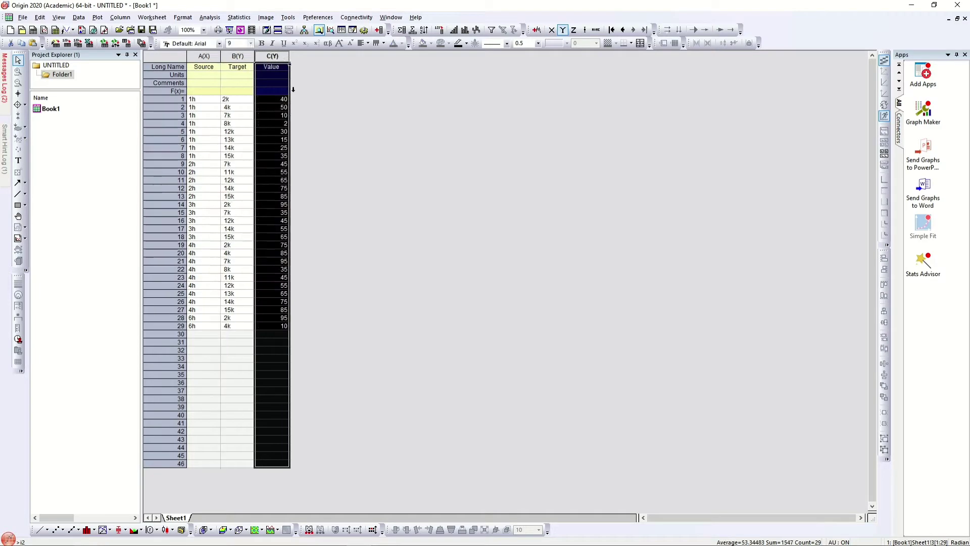
{"action": "left_click", "coordinate": [168, 52]}
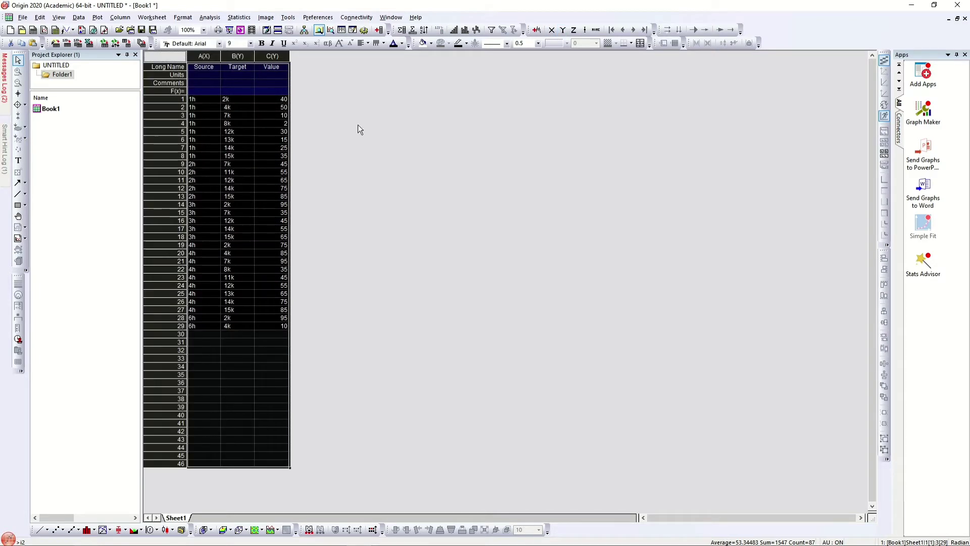
{"action": "left_click", "coordinate": [98, 18]}
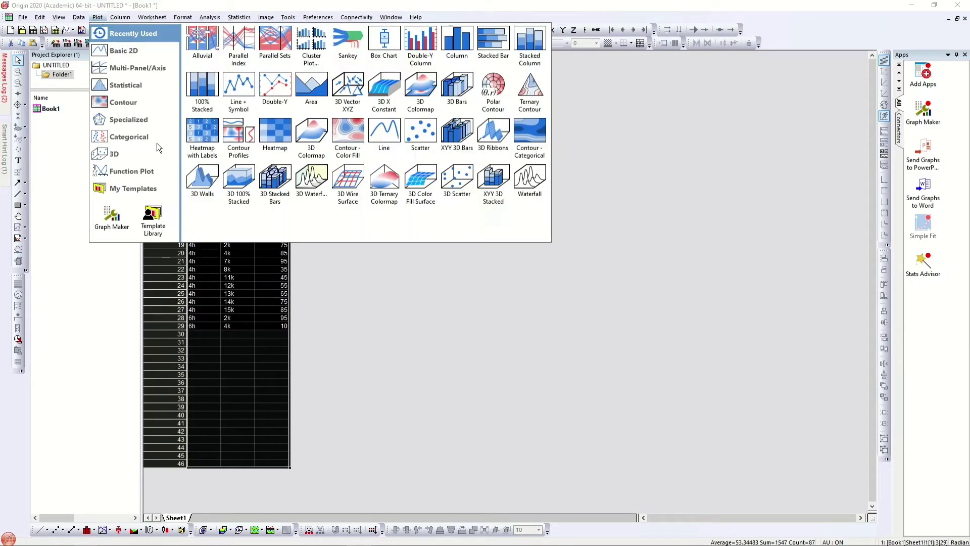
{"action": "mouse_move", "coordinate": [147, 138]}
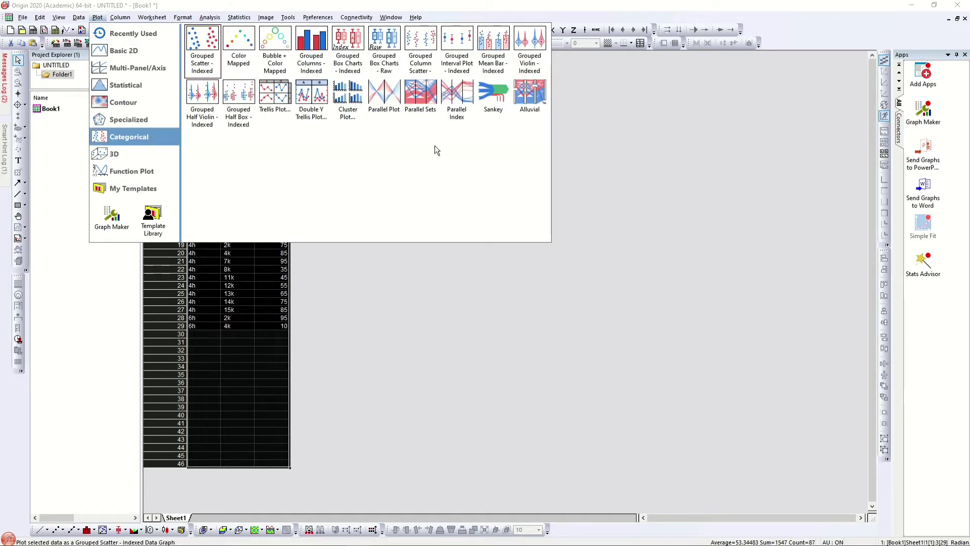
{"action": "left_click", "coordinate": [495, 99]}
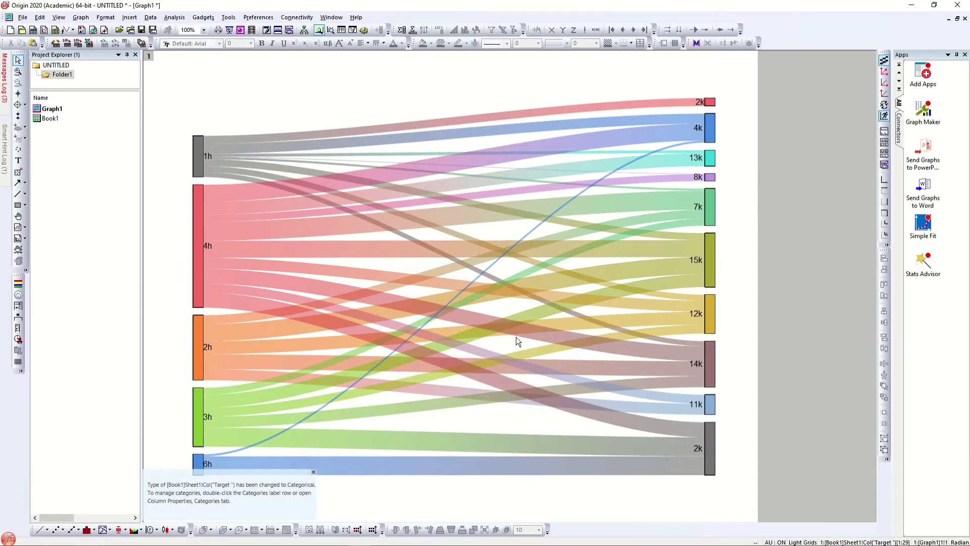
Step: Dismiss the column-type notice, highlight only the 1h node's flows, then select Book1
{"action": "left_click", "coordinate": [314, 471]}
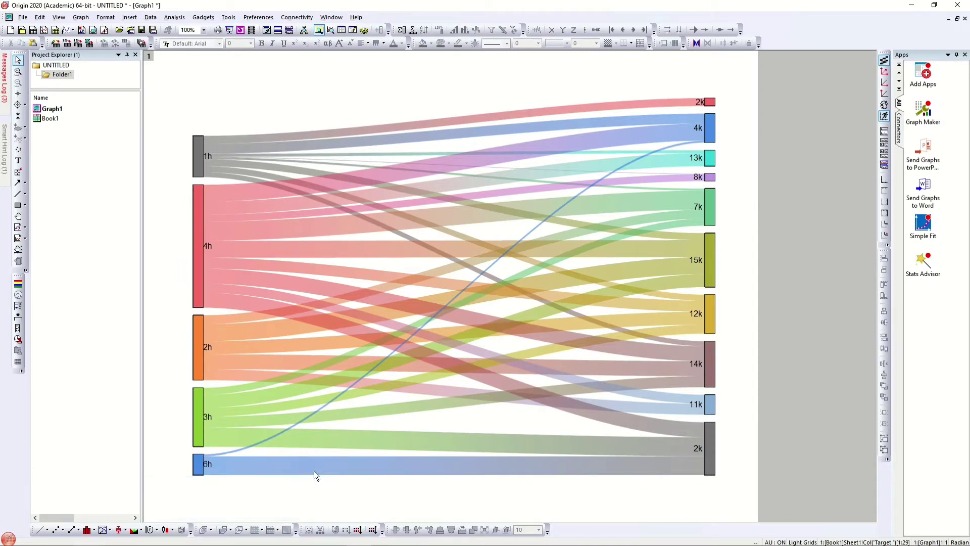
{"action": "left_click", "coordinate": [201, 155]}
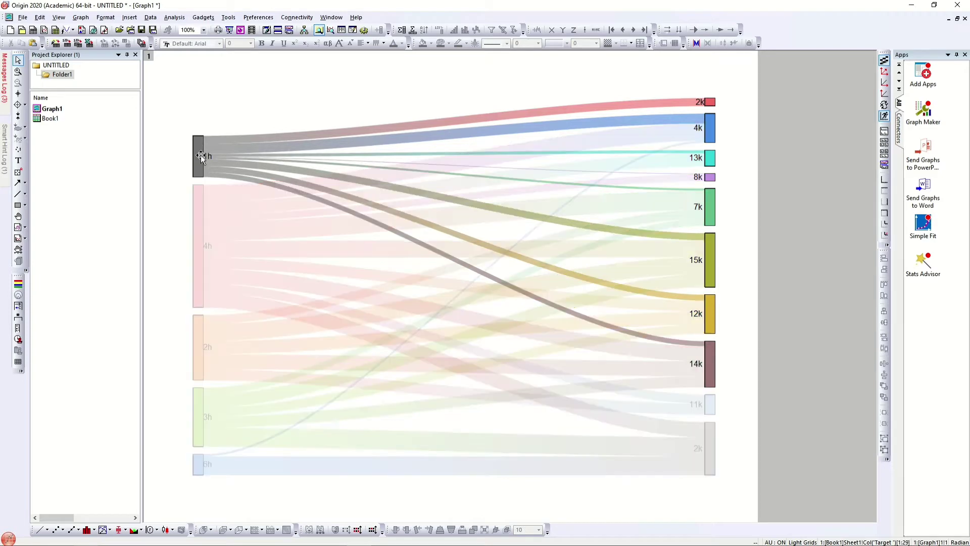
{"action": "mouse_move", "coordinate": [218, 158]}
{"action": "left_click", "coordinate": [54, 121]}
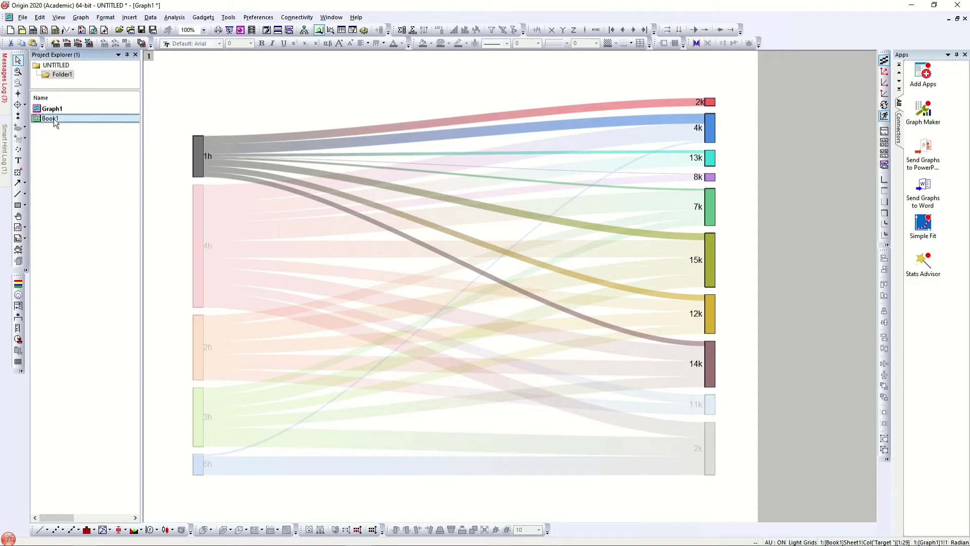
Step: Set Value cell C1 to 1000 and view the effect on Graph1's Sankey
{"action": "double_click", "coordinate": [90, 124]}
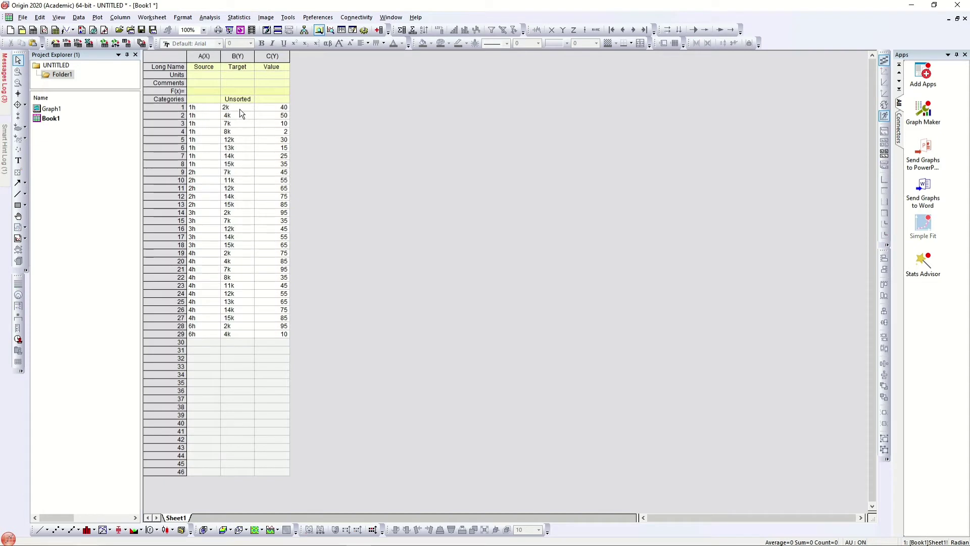
{"action": "left_click_drag", "start_coordinate": [239, 109], "coordinate": [237, 163]}
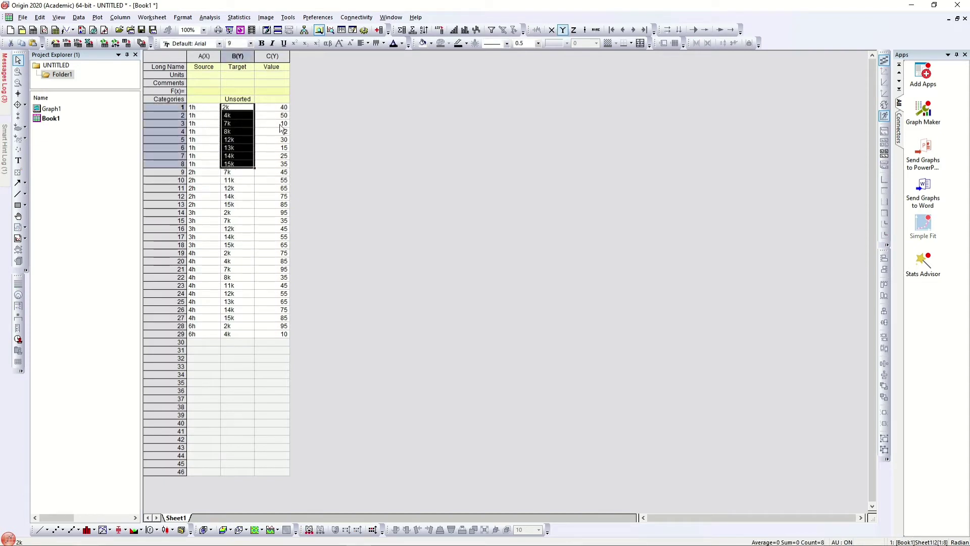
{"action": "left_click_drag", "start_coordinate": [283, 107], "coordinate": [282, 164]}
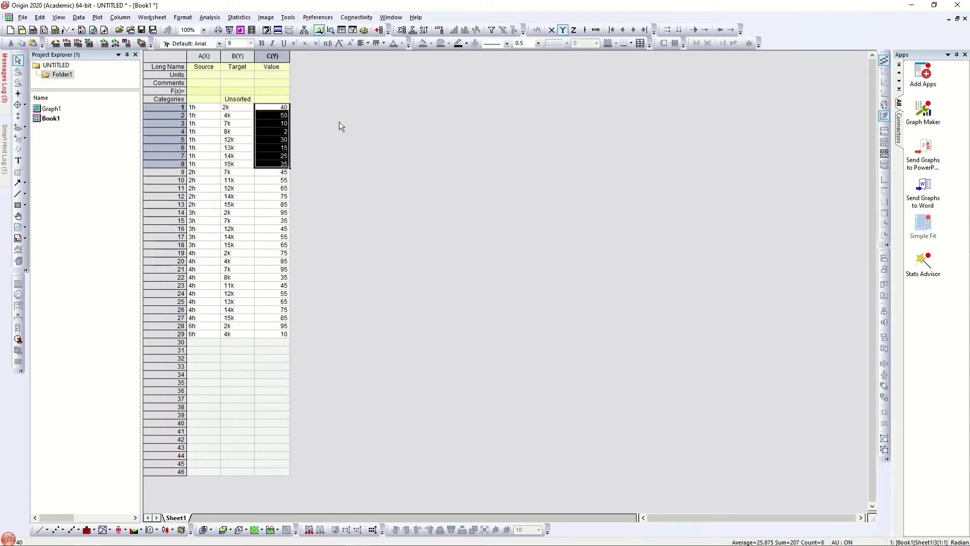
{"action": "double_click", "coordinate": [273, 107]}
{"action": "type", "text": "1000"}
{"action": "key", "text": "Return"}
{"action": "left_click", "coordinate": [298, 120]}
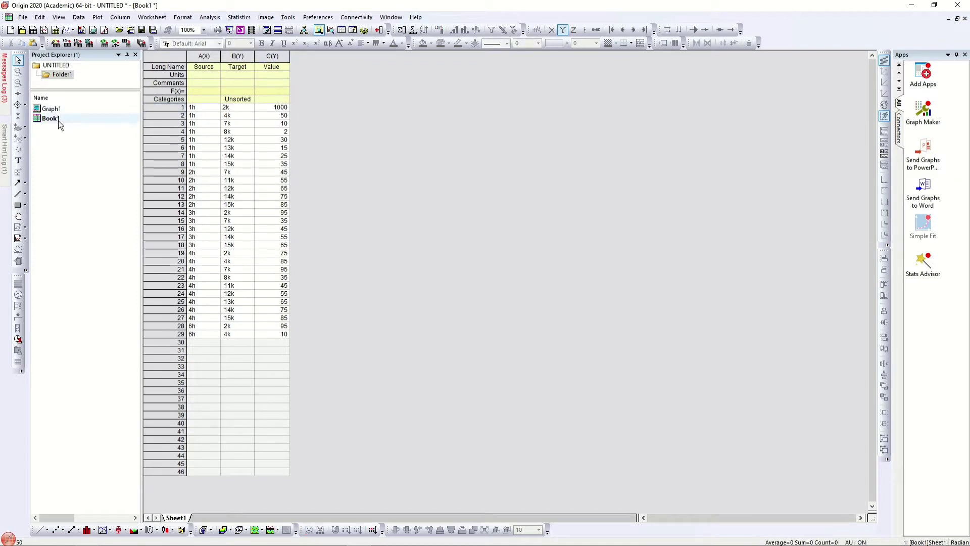
{"action": "left_click", "coordinate": [64, 109]}
{"action": "double_click", "coordinate": [63, 108]}
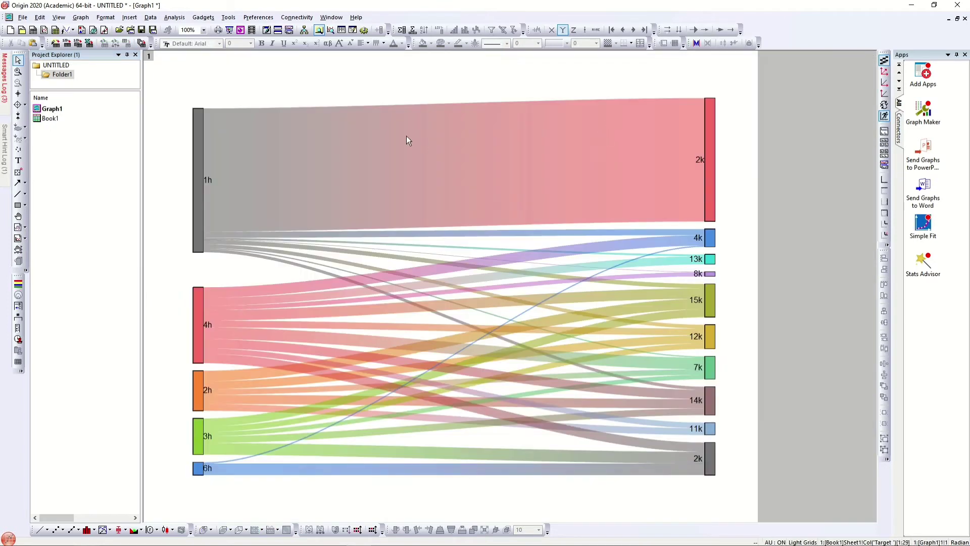
{"action": "mouse_move", "coordinate": [415, 120]}
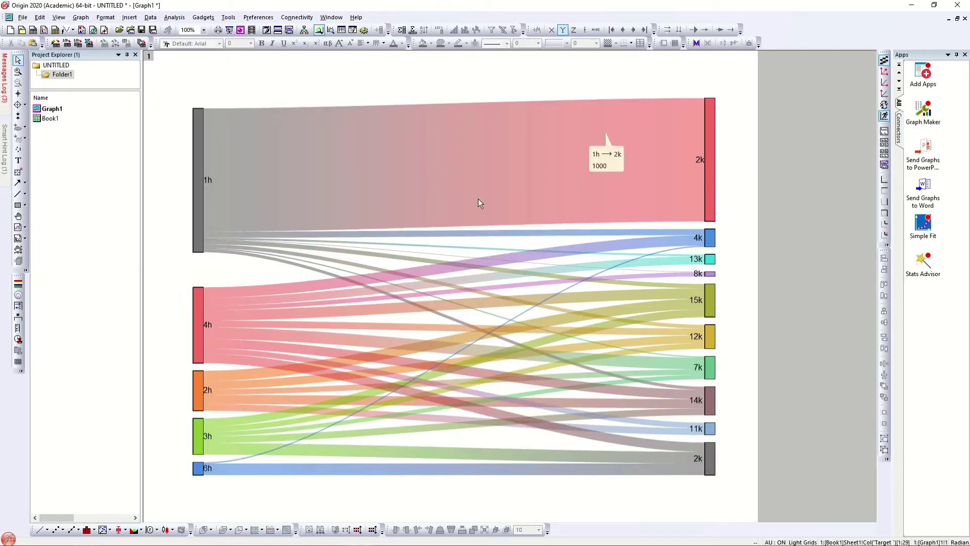
Step: Change C1 to 20, check the updated Sankey in Graph1, and return to Book1
{"action": "double_click", "coordinate": [53, 118]}
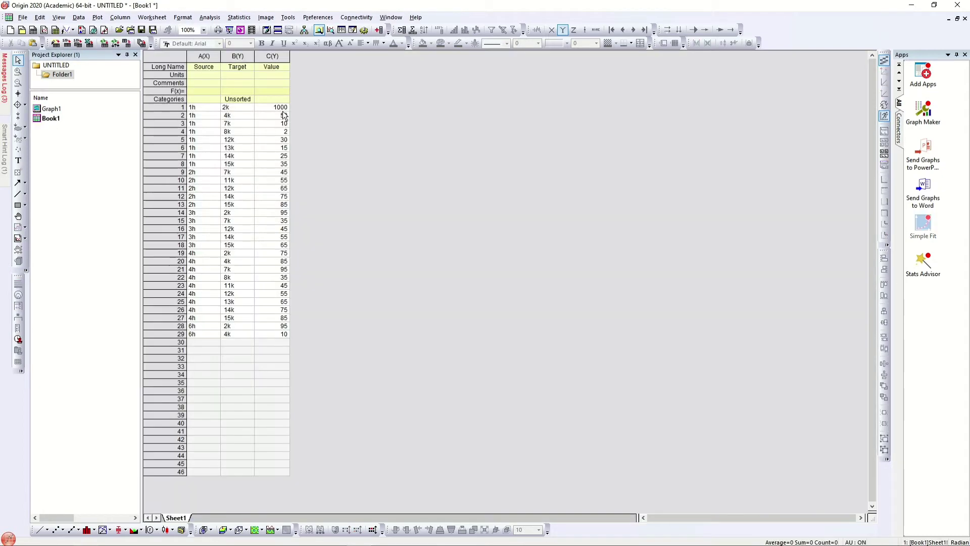
{"action": "left_click", "coordinate": [286, 107]}
{"action": "left_click", "coordinate": [286, 109]}
{"action": "type", "text": "20"}
{"action": "key", "text": "Return"}
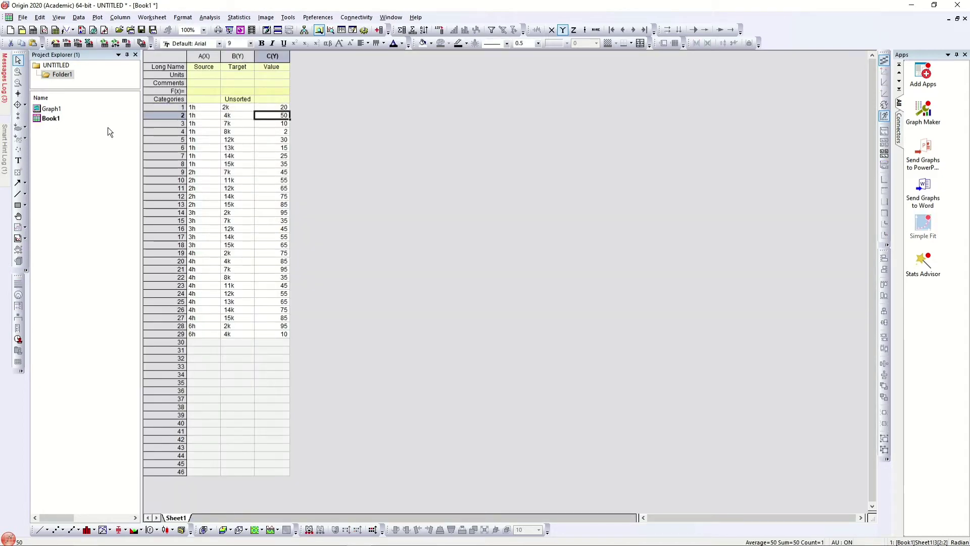
{"action": "double_click", "coordinate": [62, 108]}
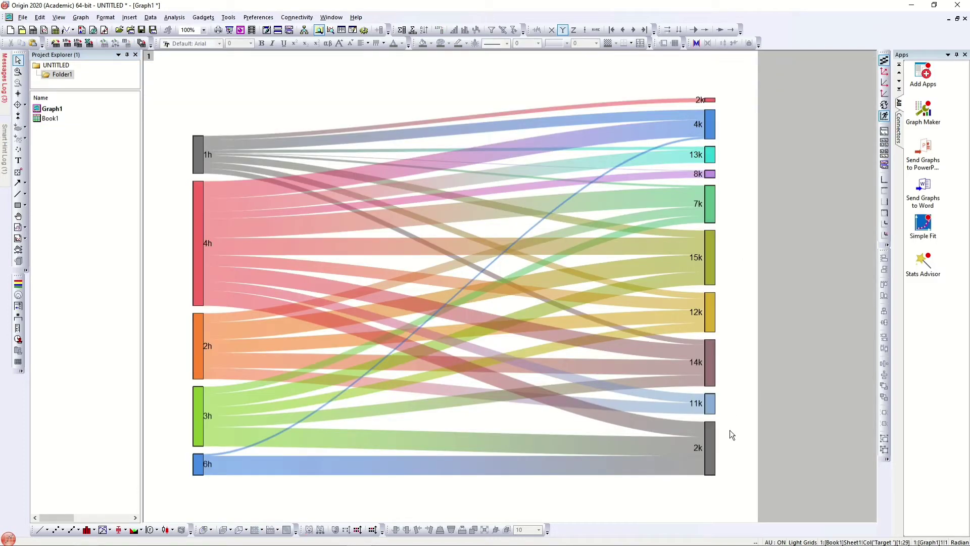
{"action": "double_click", "coordinate": [56, 118]}
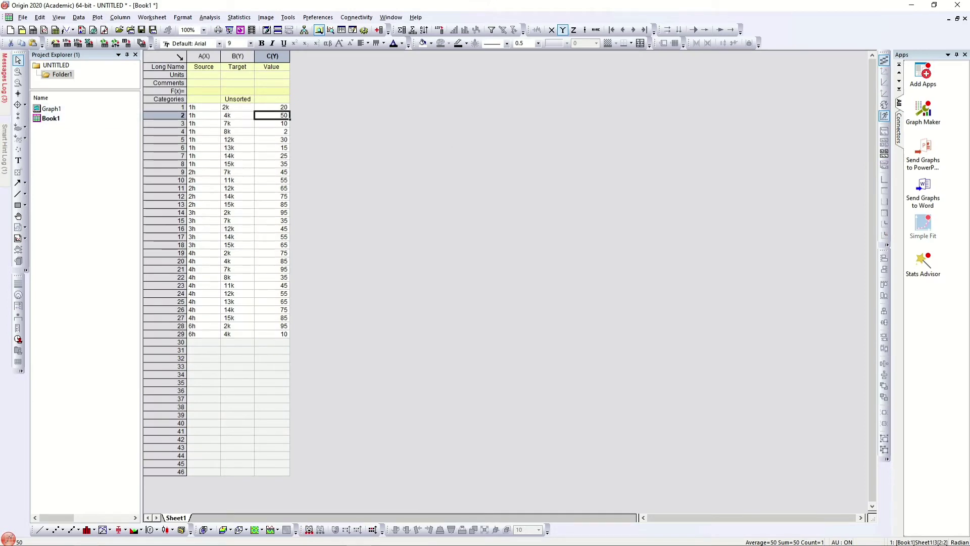
Step: Plot the whole worksheet as a Categorical > Alluvial diagram in Graph2 and dismiss the notice
{"action": "left_click", "coordinate": [176, 54]}
{"action": "left_click", "coordinate": [97, 17]}
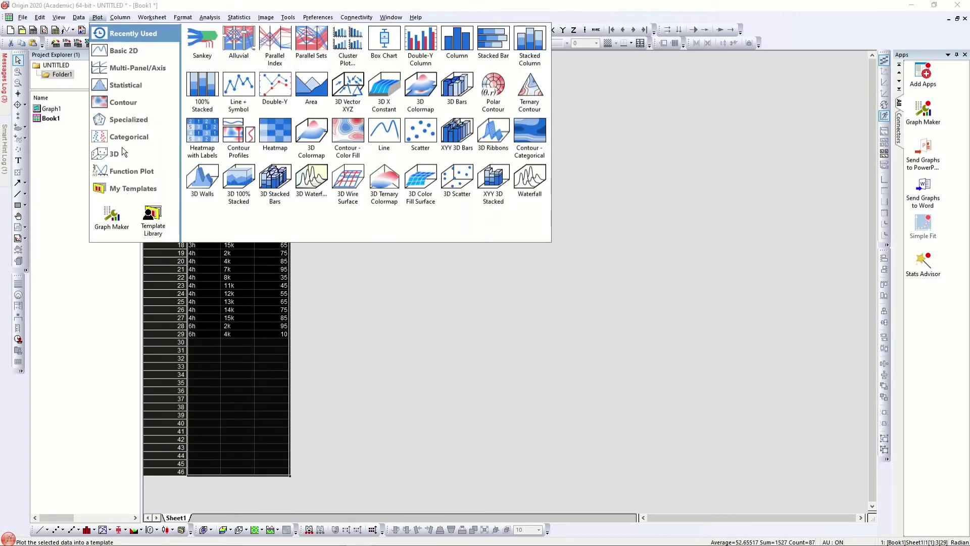
{"action": "mouse_move", "coordinate": [124, 138]}
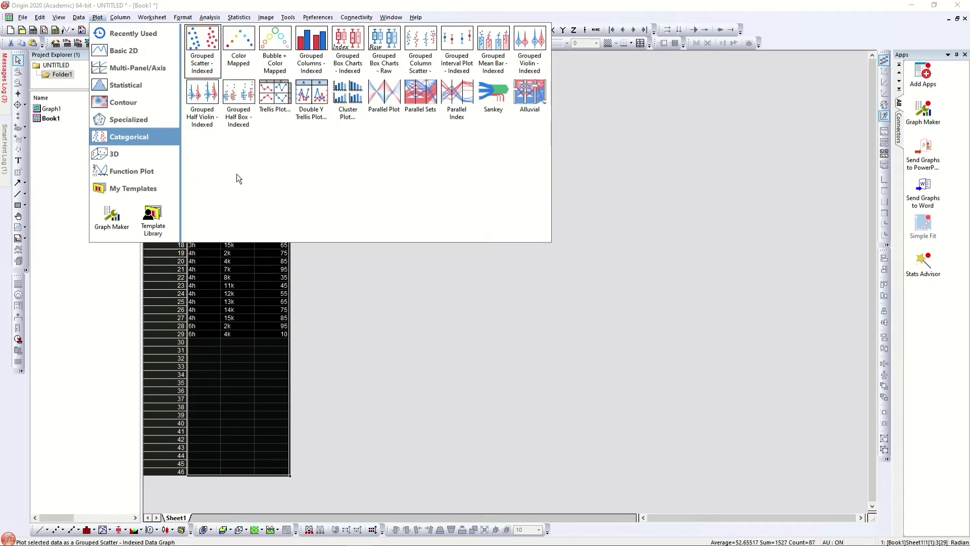
{"action": "left_click", "coordinate": [525, 97]}
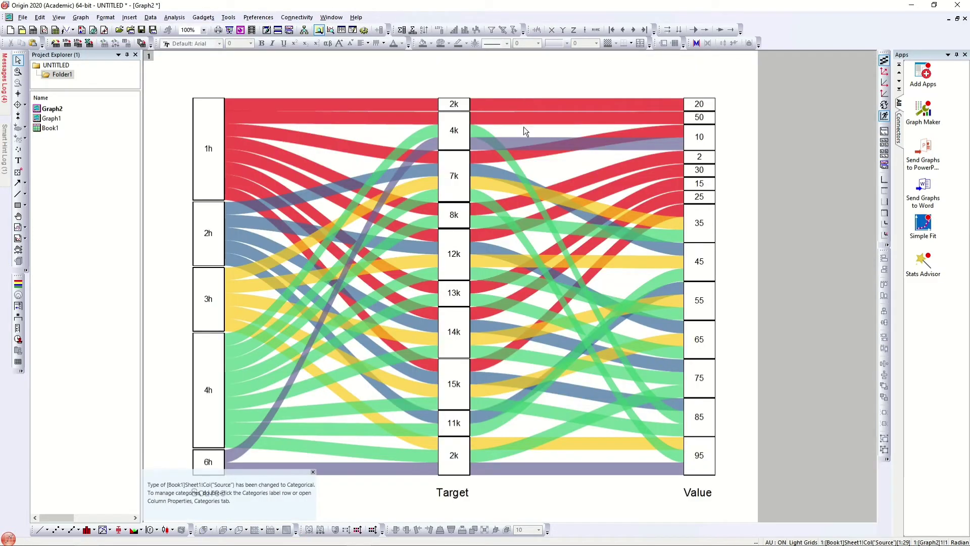
{"action": "left_click", "coordinate": [312, 473]}
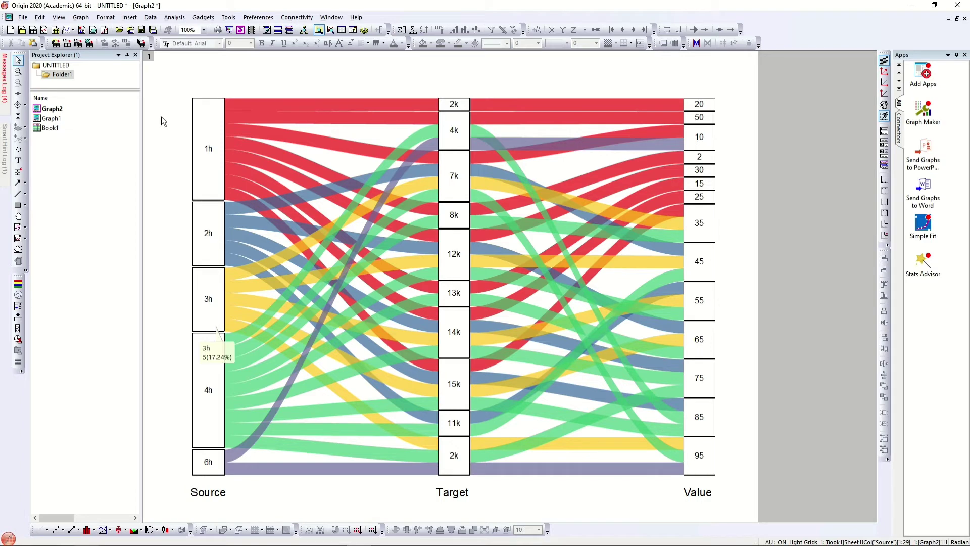
Step: Bring Graph1's Sankey to the front and open its Plot Details, moving the dialog aside
{"action": "left_click", "coordinate": [65, 117]}
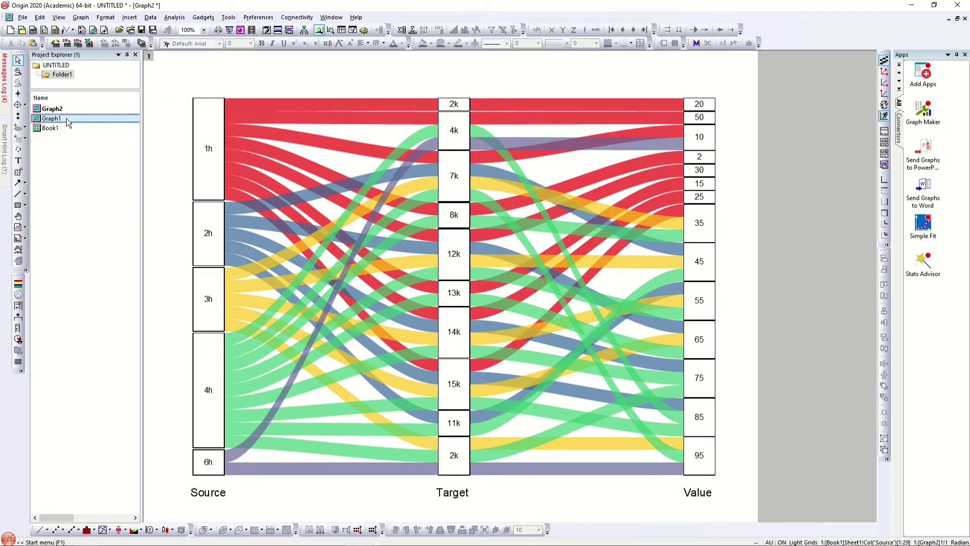
{"action": "double_click", "coordinate": [65, 118]}
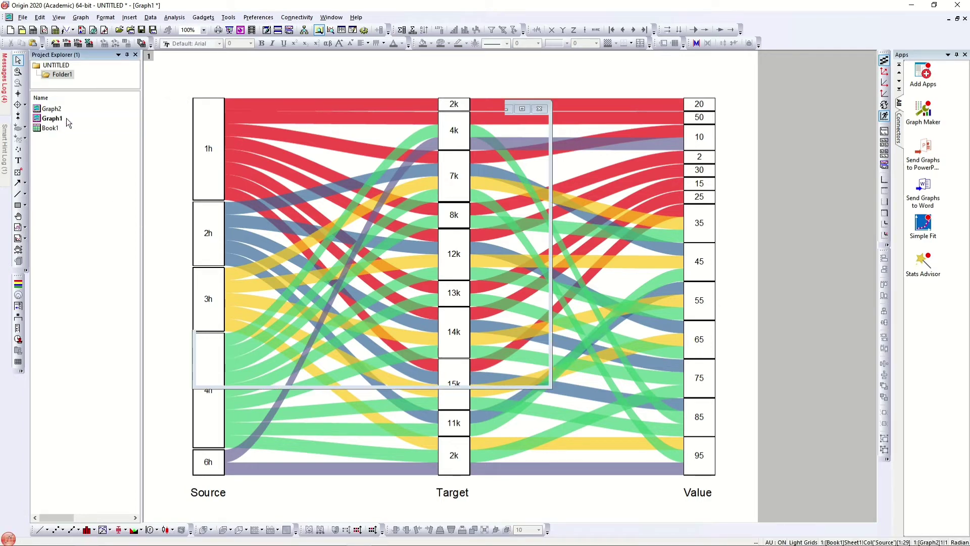
{"action": "left_click", "coordinate": [200, 147]}
{"action": "double_click", "coordinate": [200, 147]}
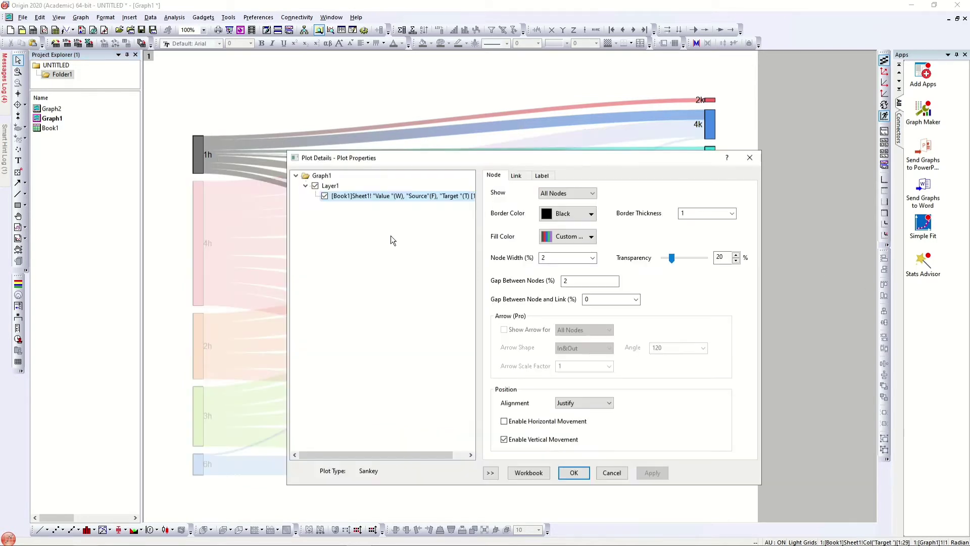
{"action": "left_click_drag", "start_coordinate": [480, 160], "coordinate": [450, 155]}
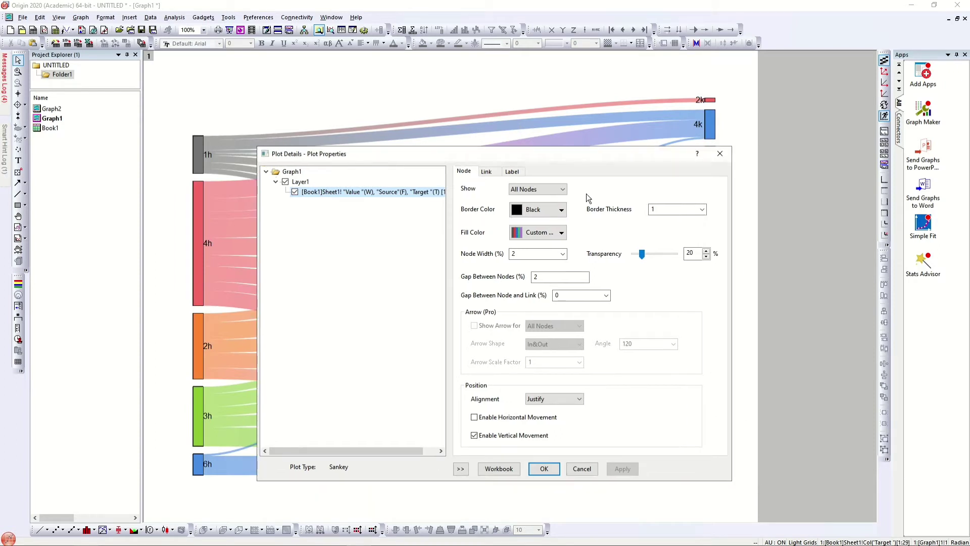
{"action": "left_click_drag", "start_coordinate": [574, 153], "coordinate": [763, 164]}
Step: Try the node Show setting as Start Nodes, then None
{"action": "left_click", "coordinate": [742, 200]}
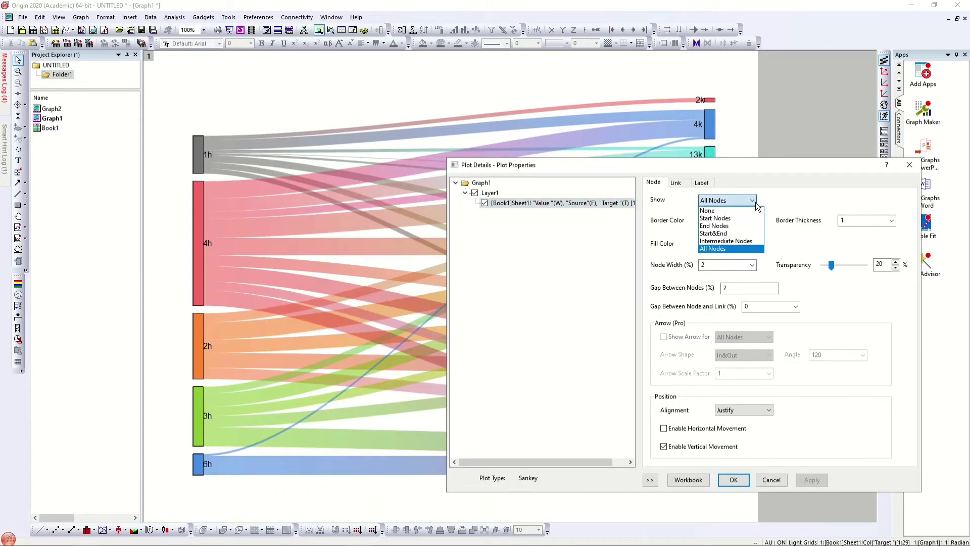
{"action": "left_click", "coordinate": [728, 218]}
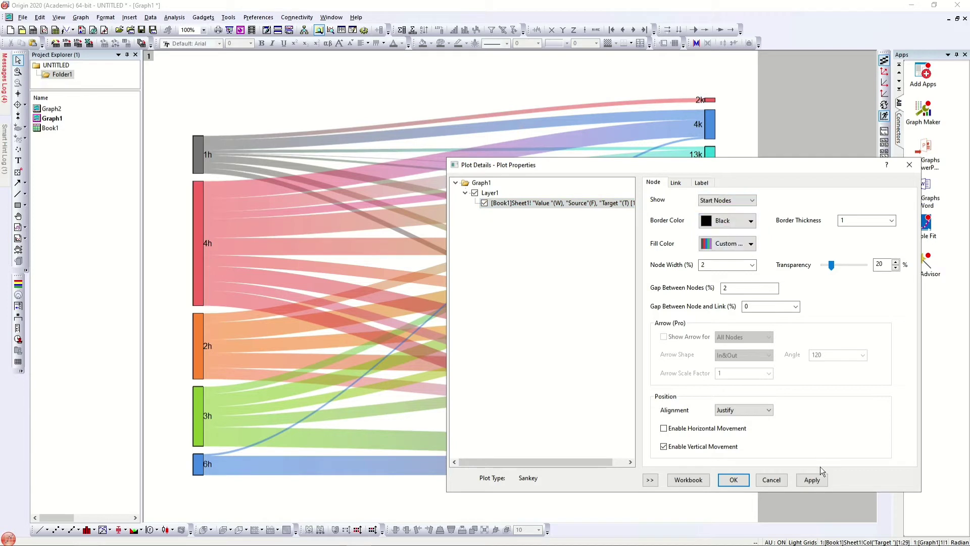
{"action": "left_click", "coordinate": [817, 480]}
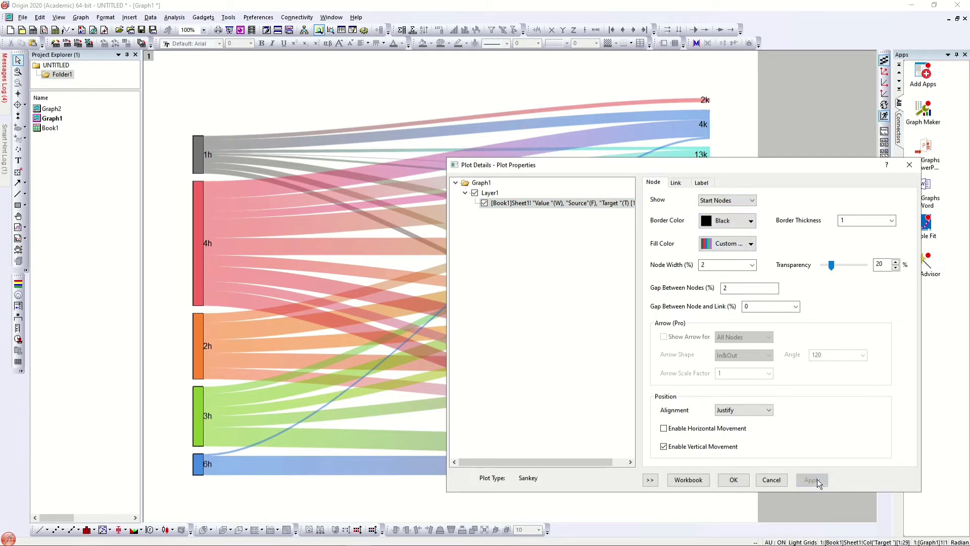
{"action": "left_click", "coordinate": [740, 201]}
{"action": "left_click", "coordinate": [730, 209]}
{"action": "left_click", "coordinate": [812, 480]}
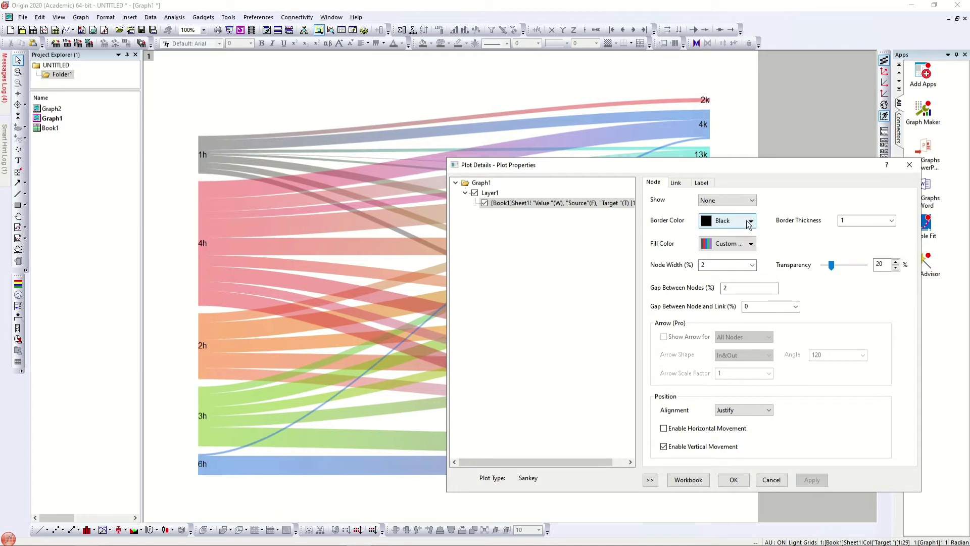
Step: Show All Nodes and set the node Border Color to None
{"action": "left_click", "coordinate": [740, 200]}
{"action": "left_click", "coordinate": [728, 251]}
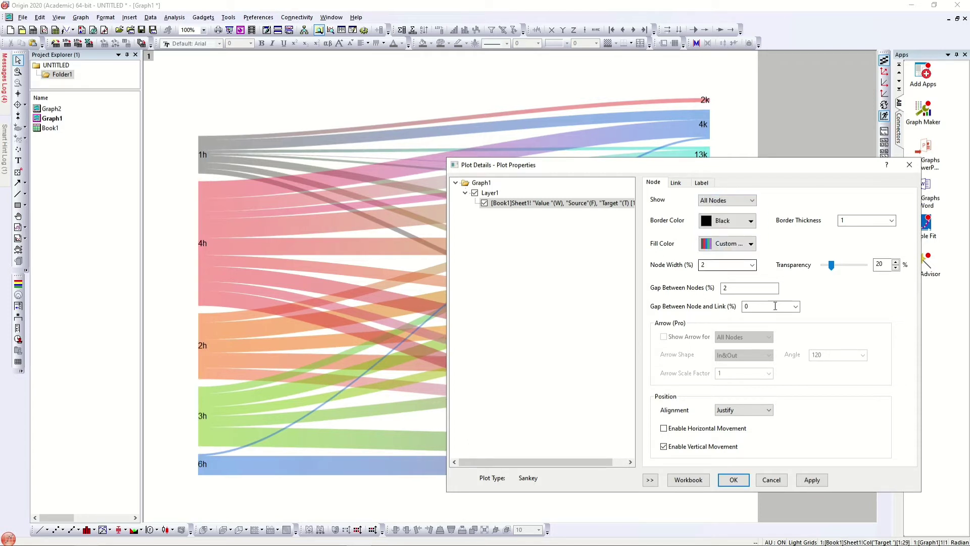
{"action": "left_click", "coordinate": [810, 480]}
{"action": "left_click", "coordinate": [812, 479]}
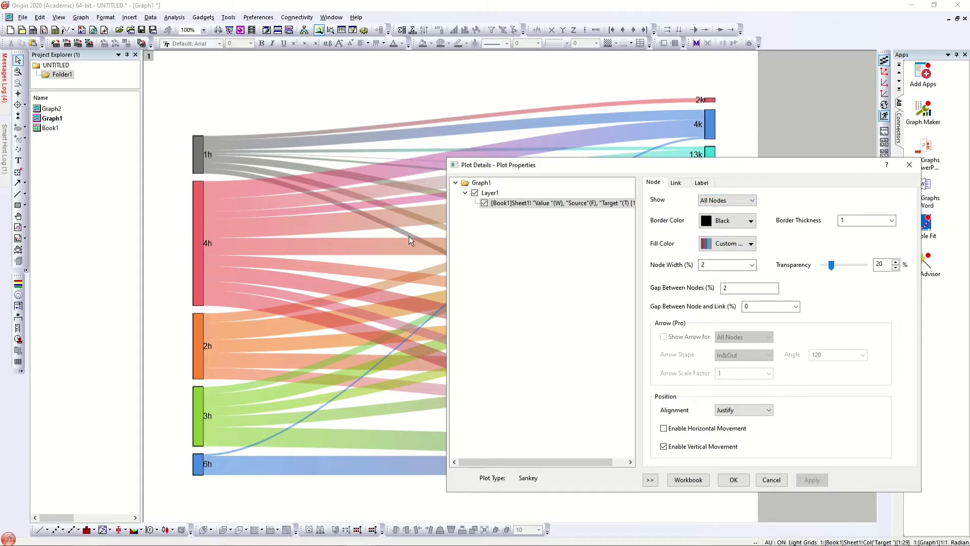
{"action": "left_click", "coordinate": [747, 220]}
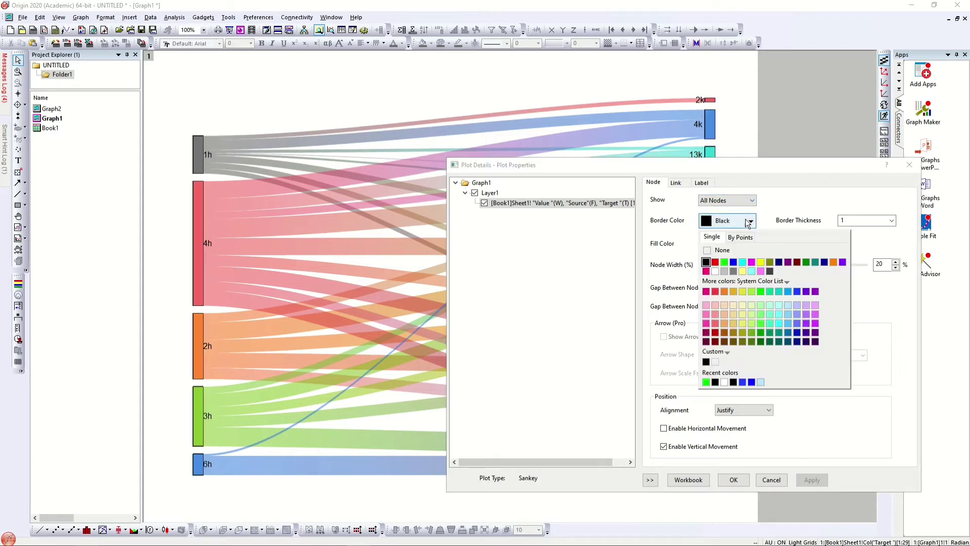
{"action": "left_click", "coordinate": [708, 251]}
{"action": "left_click", "coordinate": [811, 479]}
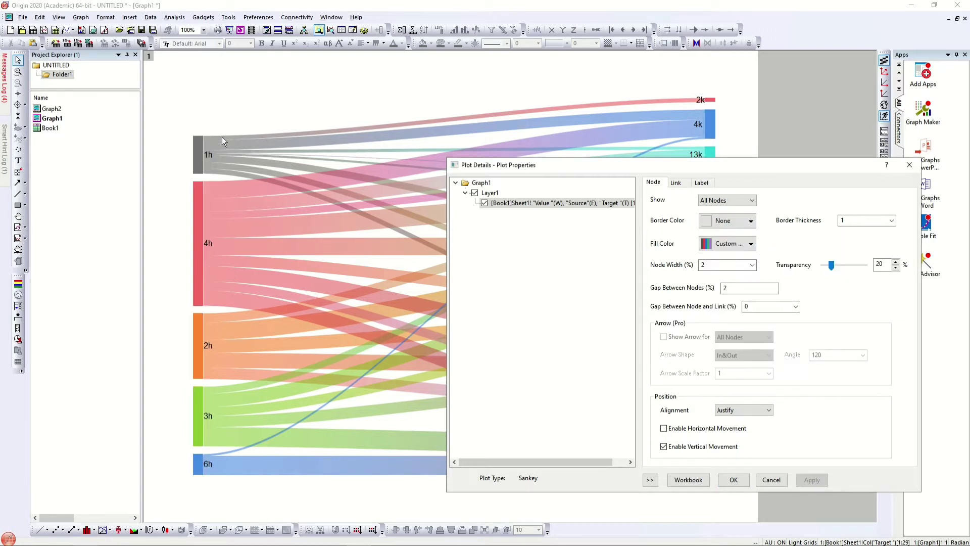
Step: Fill the nodes By Points with a new red, grey-green, teal, taupe and yellow palette
{"action": "left_click", "coordinate": [750, 243]}
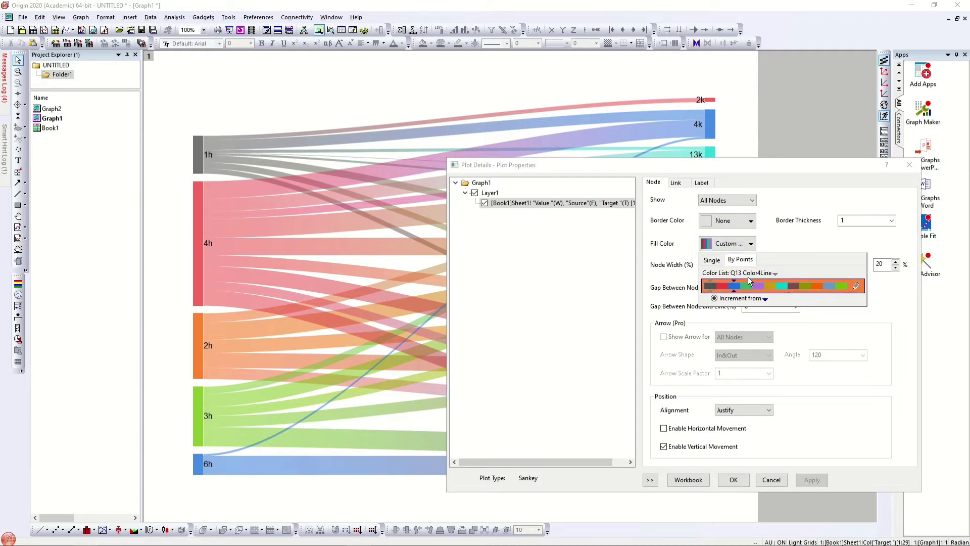
{"action": "left_click", "coordinate": [711, 261]}
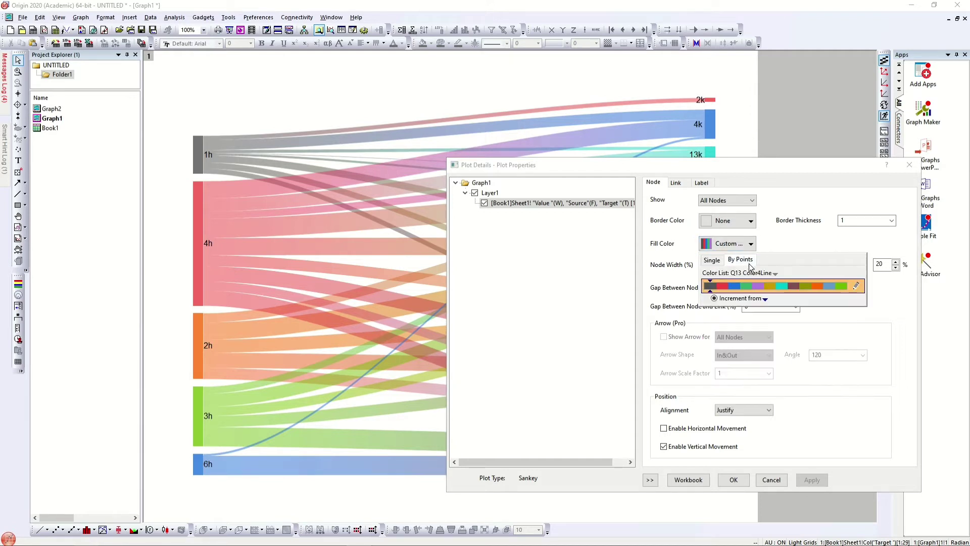
{"action": "left_click", "coordinate": [776, 274]}
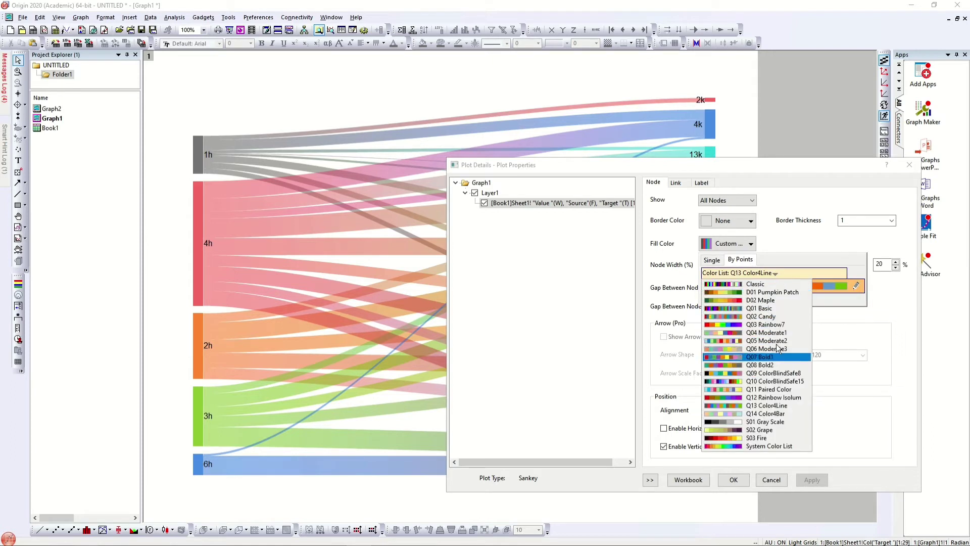
{"action": "left_click", "coordinate": [774, 318]}
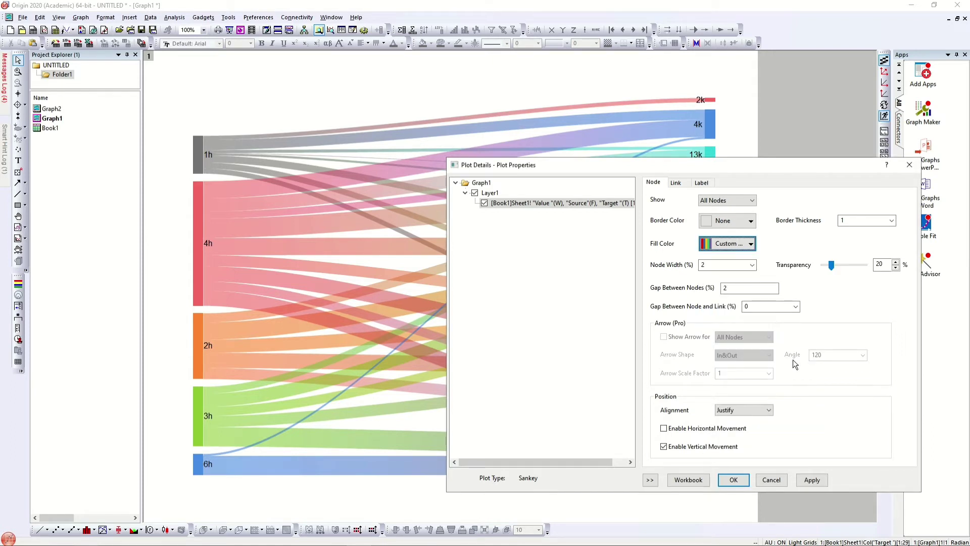
{"action": "left_click", "coordinate": [810, 480]}
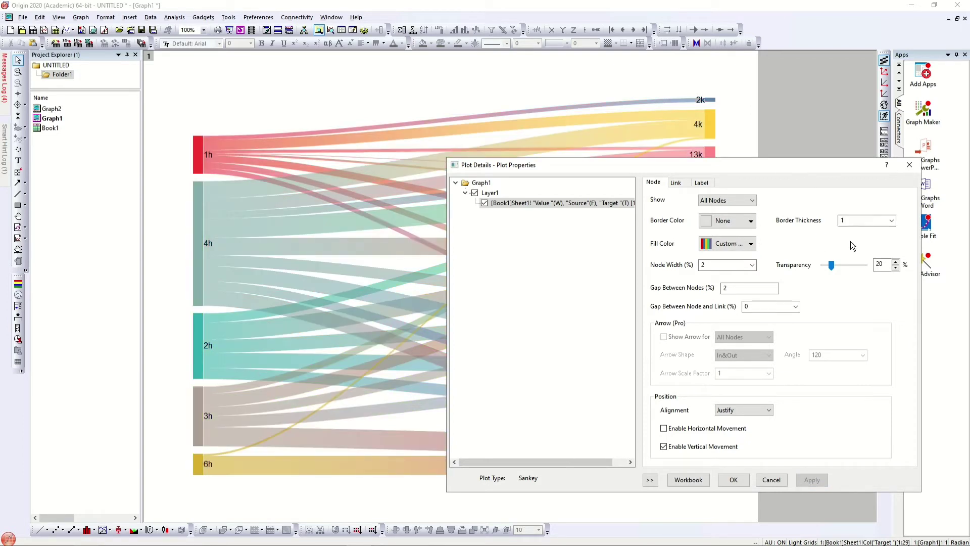
Step: Set node transparency to 17% after trying a higher value of 45
{"action": "left_click_drag", "start_coordinate": [835, 264], "coordinate": [847, 266]}
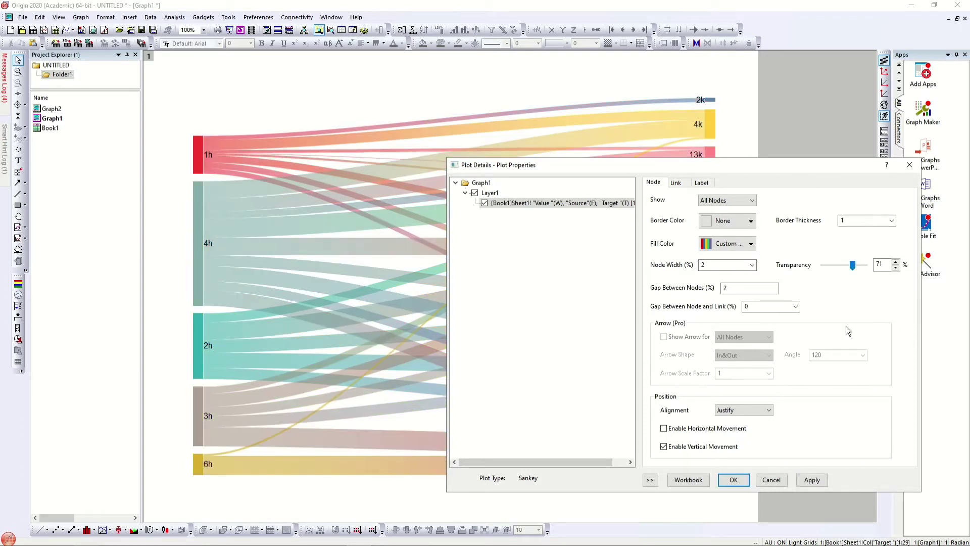
{"action": "left_click", "coordinate": [813, 479]}
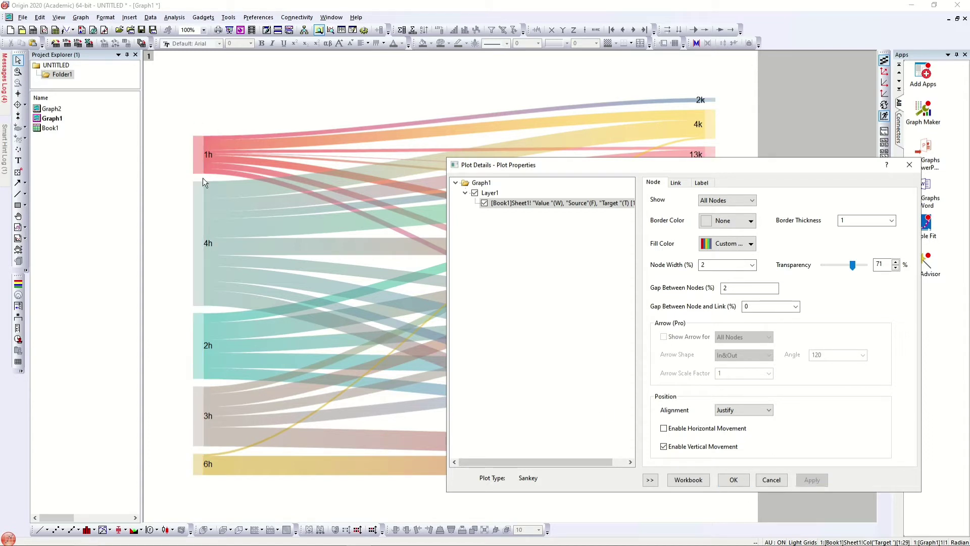
{"action": "left_click_drag", "start_coordinate": [854, 265], "coordinate": [829, 266]}
{"action": "left_click", "coordinate": [812, 480]}
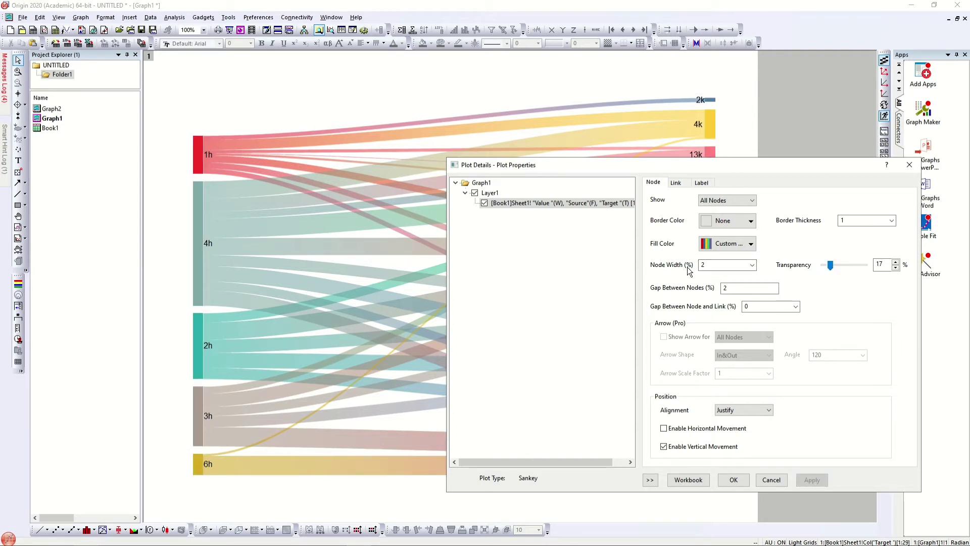
Step: Set Node Width to 2.5%, after trying widths of 3 and 6
{"action": "left_click", "coordinate": [752, 265]}
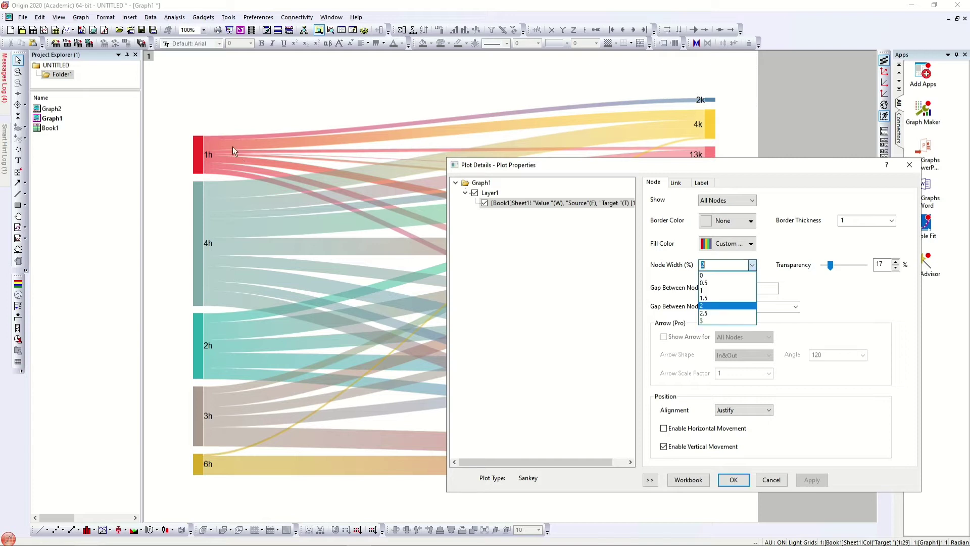
{"action": "left_click", "coordinate": [708, 320]}
{"action": "left_click", "coordinate": [813, 479]}
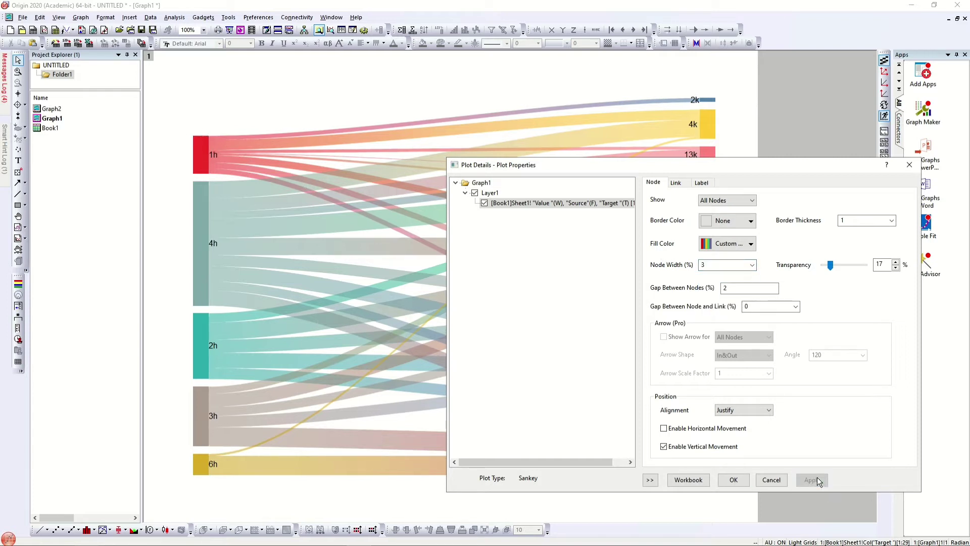
{"action": "double_click", "coordinate": [703, 264]}
{"action": "type", "text": "6"}
{"action": "left_click", "coordinate": [808, 480]}
{"action": "double_click", "coordinate": [708, 265]}
{"action": "type", "text": "2.5"}
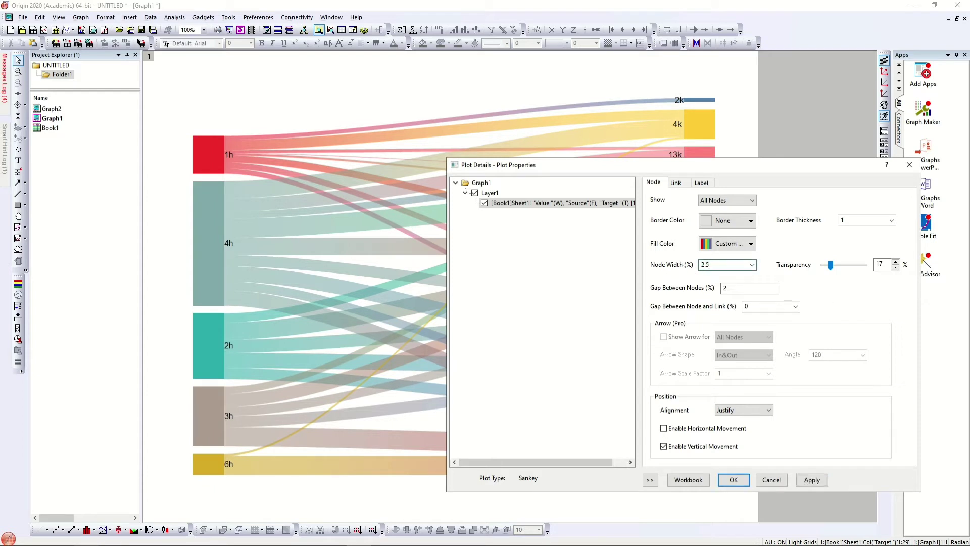
{"action": "left_click", "coordinate": [812, 481]}
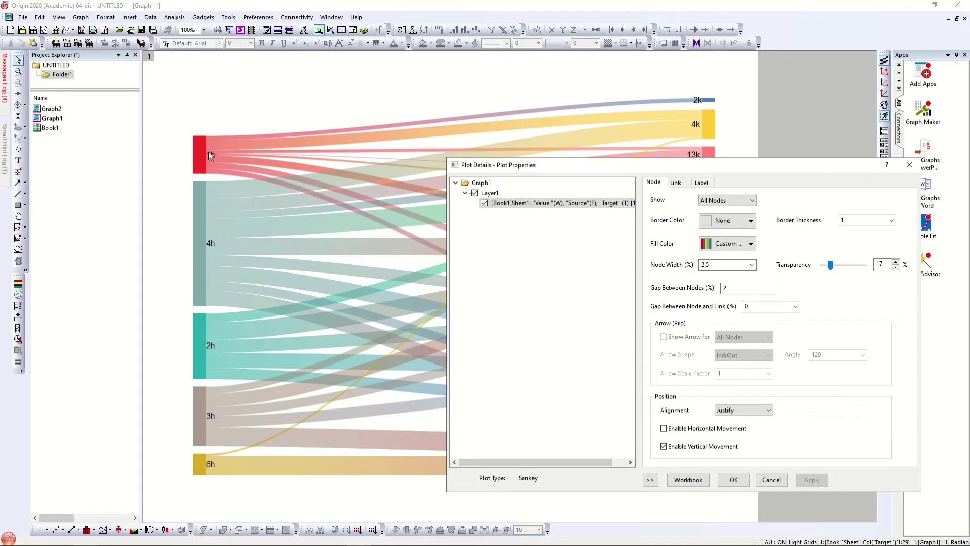
Step: Set Gap Between Nodes to 10%, after trying 5%
{"action": "left_click", "coordinate": [666, 287]}
{"action": "type", "text": "5"}
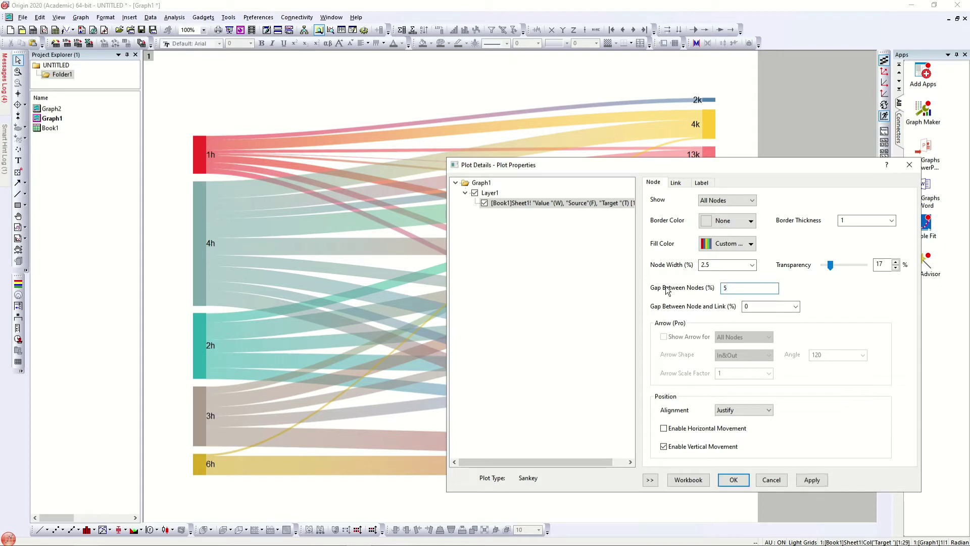
{"action": "left_click", "coordinate": [808, 480]}
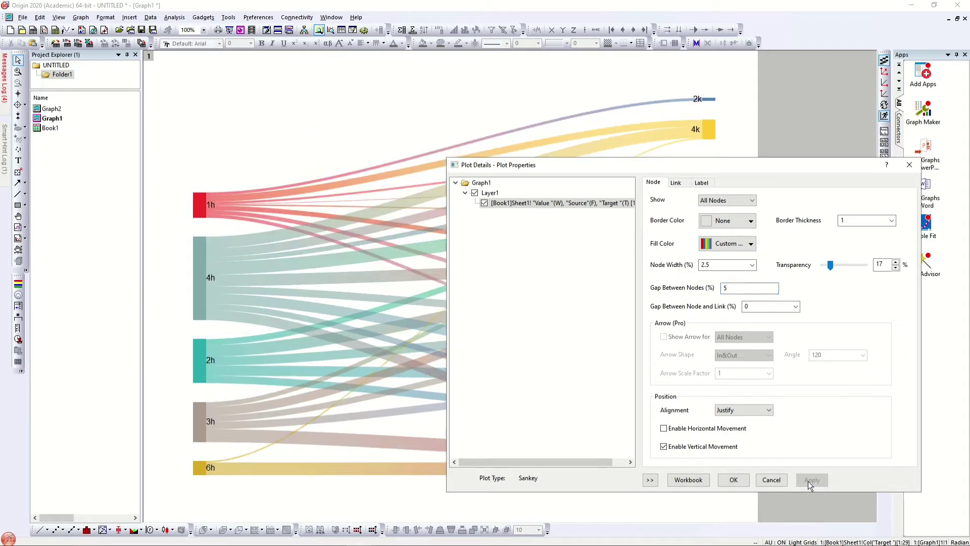
{"action": "left_click", "coordinate": [696, 287]}
{"action": "type", "text": "10"}
{"action": "left_click", "coordinate": [808, 478]}
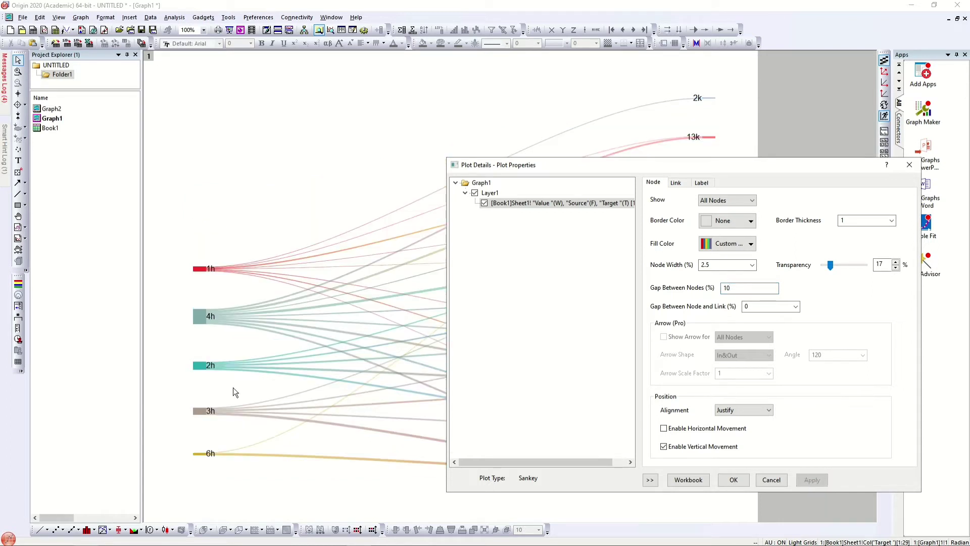
Step: Set the gap between Sankey nodes to 1% and apply it
{"action": "left_click_drag", "start_coordinate": [629, 171], "coordinate": [508, 104]}
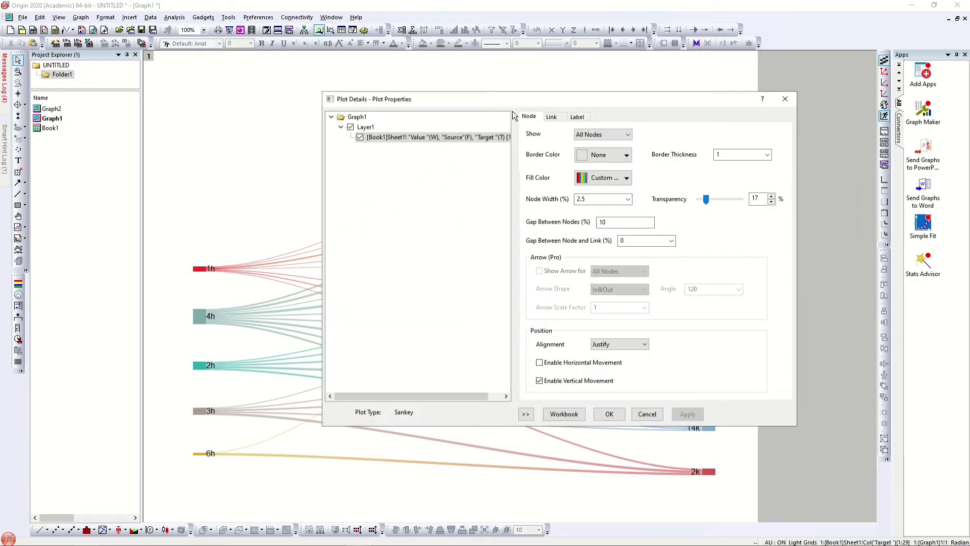
{"action": "left_click", "coordinate": [603, 220]}
{"action": "type", "text": "1"}
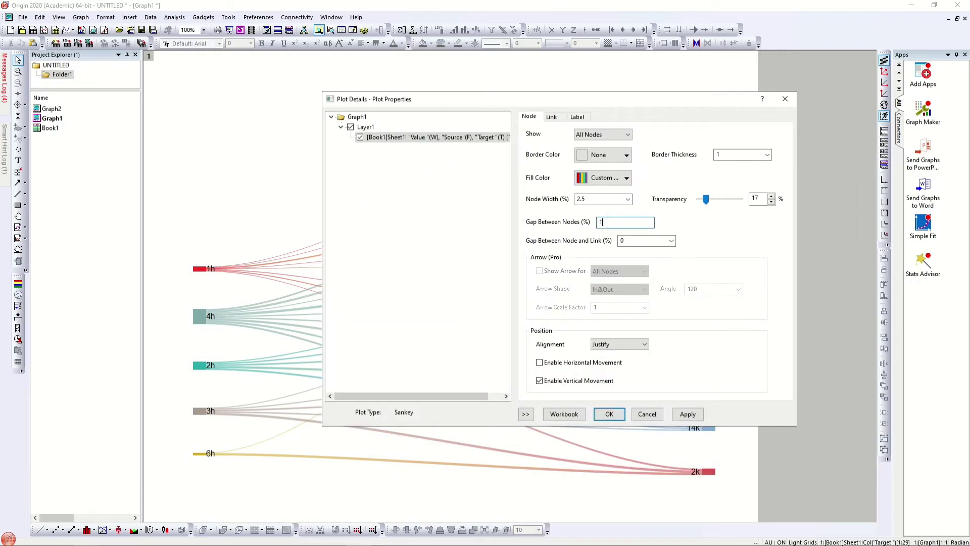
{"action": "left_click", "coordinate": [687, 413]}
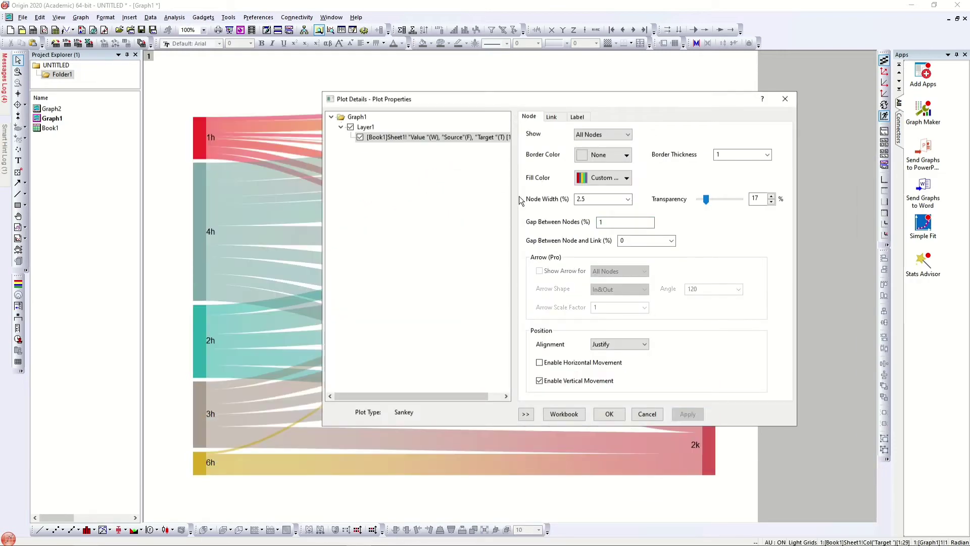
{"action": "left_click_drag", "start_coordinate": [521, 105], "coordinate": [498, 91]}
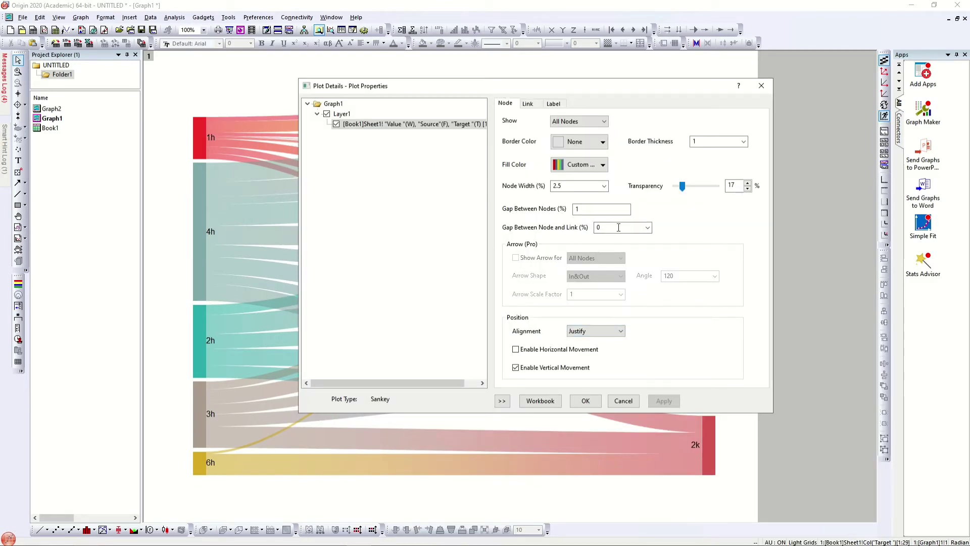
Step: Try node-to-link gaps of 0.5 and 2, then settle on 0
{"action": "left_click", "coordinate": [647, 227]}
{"action": "left_click", "coordinate": [620, 245]}
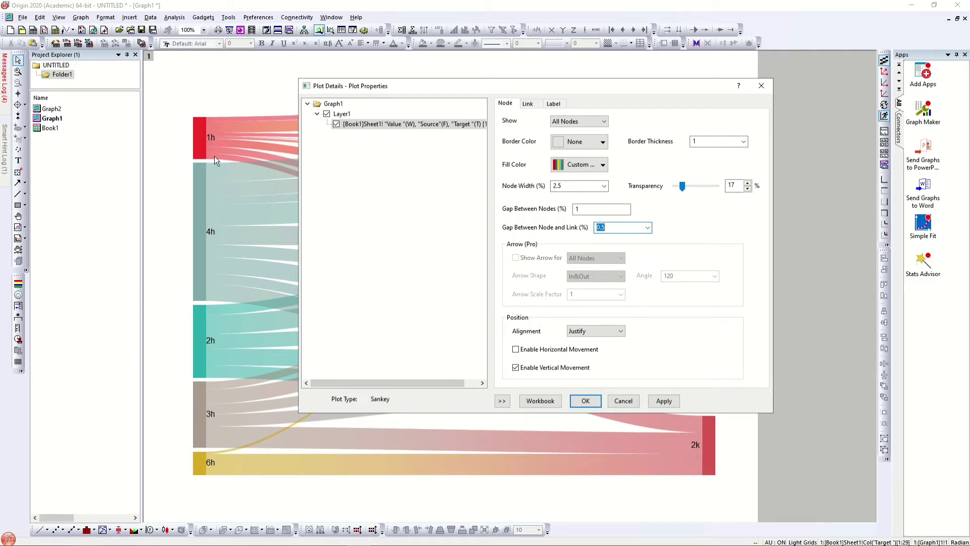
{"action": "left_click", "coordinate": [664, 401]}
{"action": "left_click", "coordinate": [647, 227]}
{"action": "left_click", "coordinate": [620, 261]}
{"action": "left_click", "coordinate": [664, 400]}
{"action": "left_click", "coordinate": [647, 228]}
{"action": "left_click", "coordinate": [623, 235]}
{"action": "left_click", "coordinate": [663, 401]}
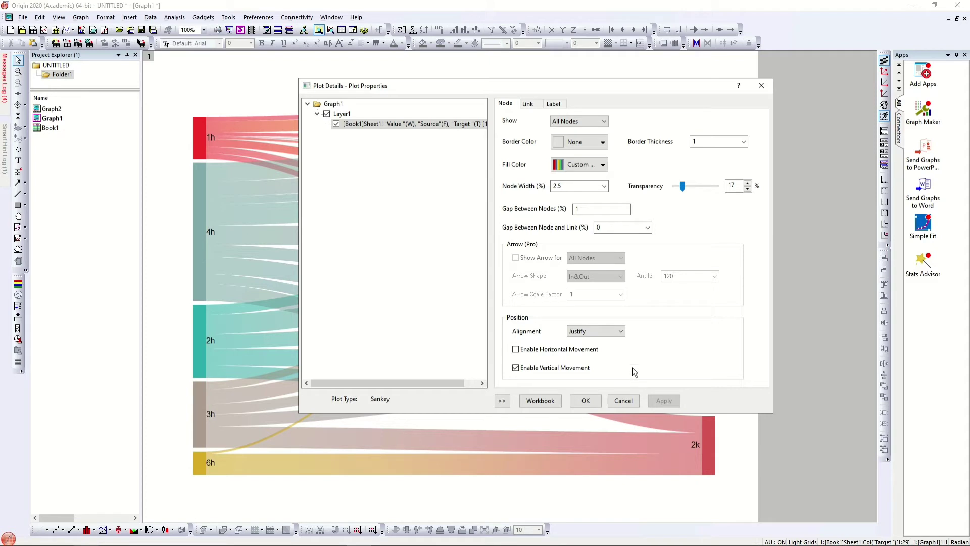
Step: Try Left, Center and Right node alignment in turn
{"action": "left_click", "coordinate": [620, 331]}
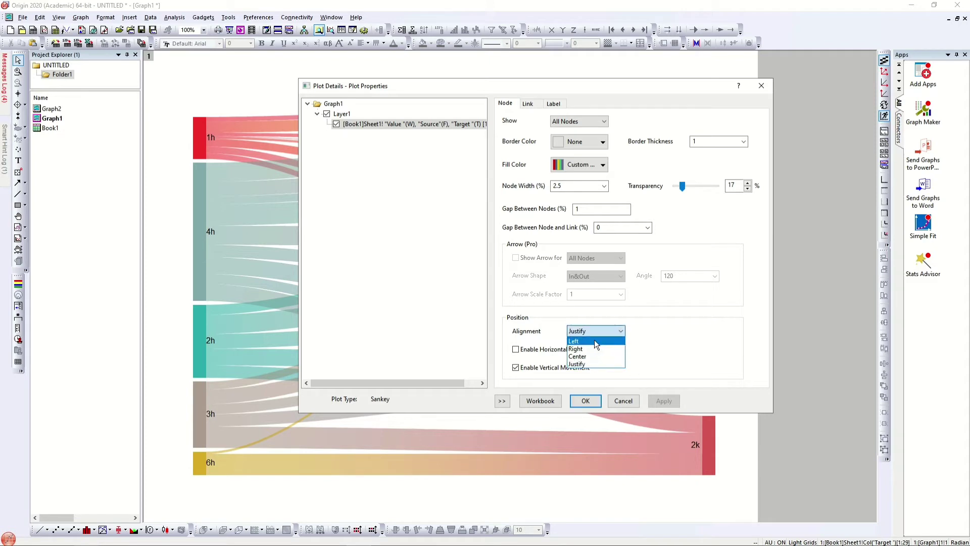
{"action": "left_click", "coordinate": [596, 342]}
{"action": "left_click", "coordinate": [664, 401]}
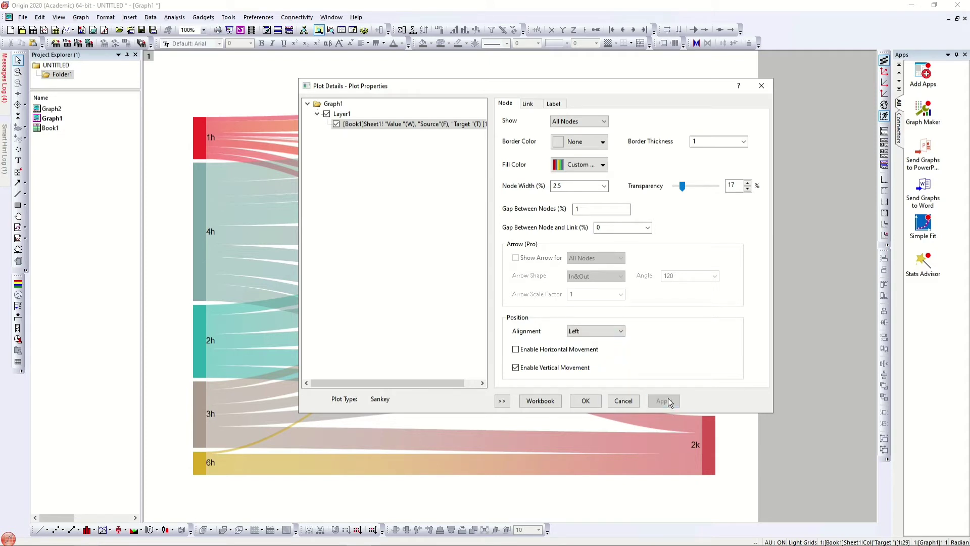
{"action": "left_click", "coordinate": [619, 332]}
{"action": "left_click", "coordinate": [606, 356]}
{"action": "left_click", "coordinate": [664, 403]}
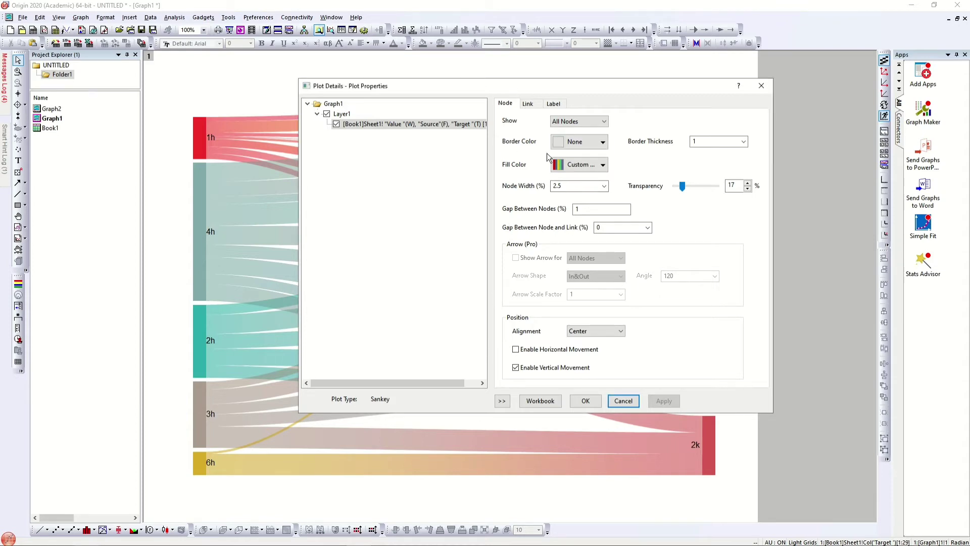
{"action": "left_click_drag", "start_coordinate": [608, 90], "coordinate": [490, 346]}
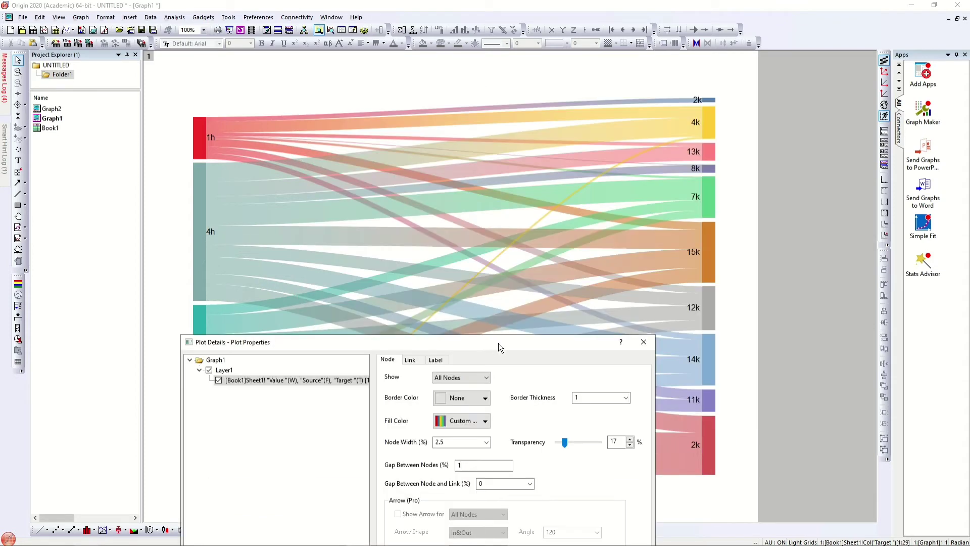
{"action": "left_click_drag", "start_coordinate": [368, 230], "coordinate": [328, 180]}
{"action": "left_click", "coordinate": [329, 423]}
{"action": "left_click", "coordinate": [323, 446]}
{"action": "left_click", "coordinate": [389, 492]}
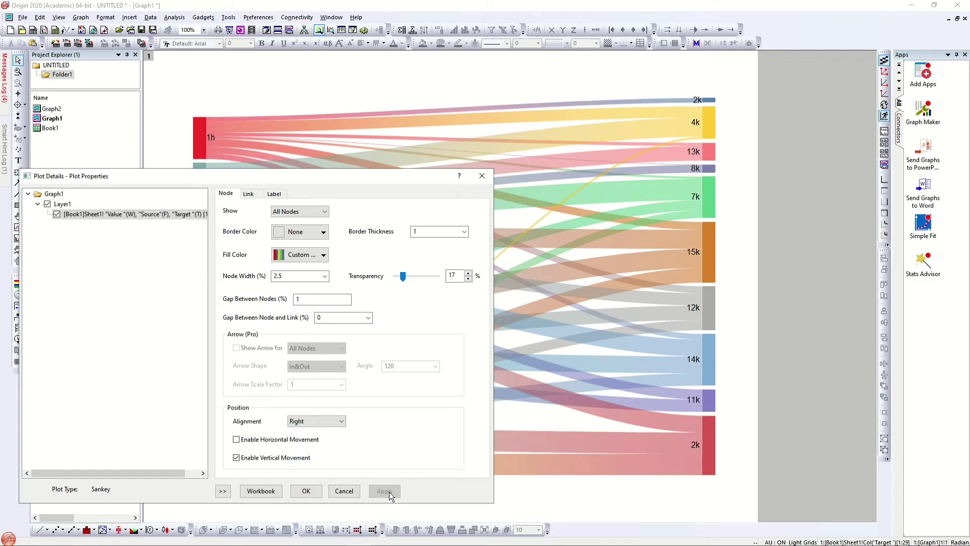
Step: Enable horizontal node movement, then restore Justify alignment after briefly trying Center
{"action": "left_click", "coordinate": [269, 440]}
{"action": "left_click", "coordinate": [383, 491]}
{"action": "left_click", "coordinate": [319, 422]}
{"action": "left_click", "coordinate": [315, 442]}
{"action": "left_click", "coordinate": [387, 492]}
{"action": "left_click", "coordinate": [334, 426]}
{"action": "left_click", "coordinate": [319, 450]}
{"action": "left_click", "coordinate": [384, 492]}
Step: On the Link tab, try colouring links by source node, then by target node
{"action": "left_click", "coordinate": [248, 193]}
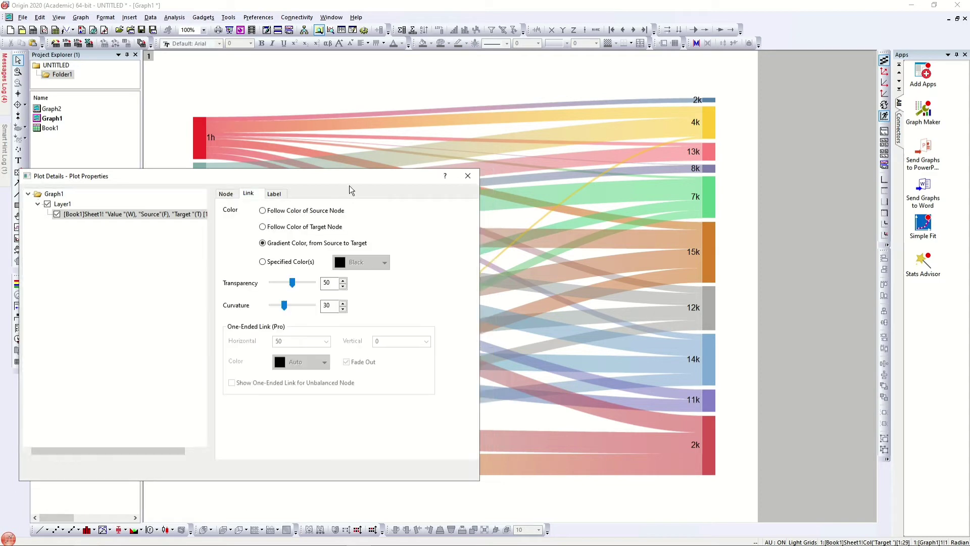
{"action": "left_click_drag", "start_coordinate": [343, 177], "coordinate": [718, 130]}
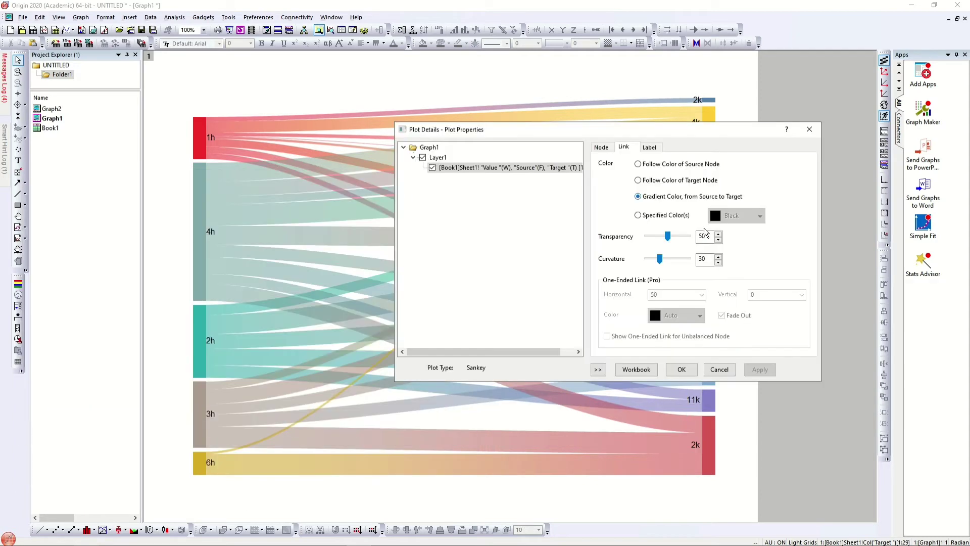
{"action": "left_click", "coordinate": [680, 167]}
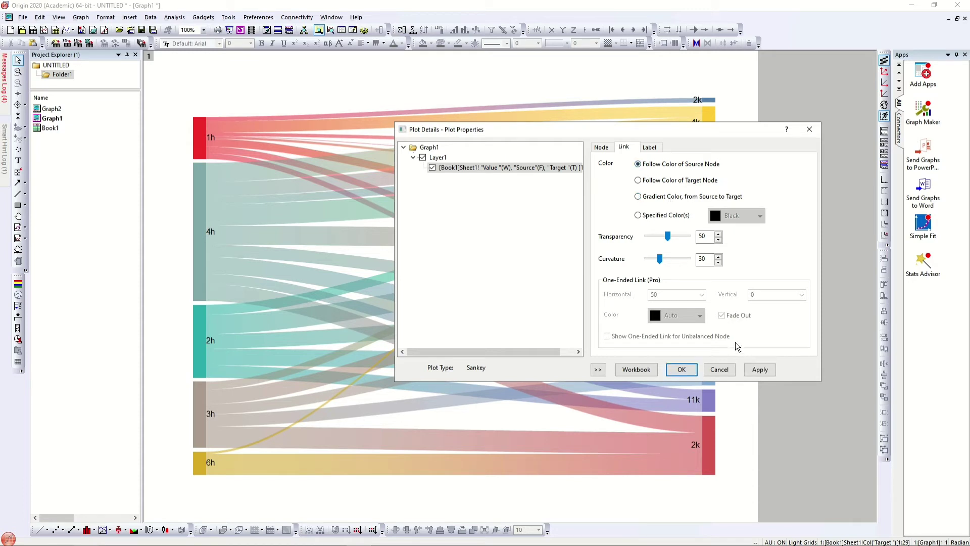
{"action": "left_click", "coordinate": [759, 371]}
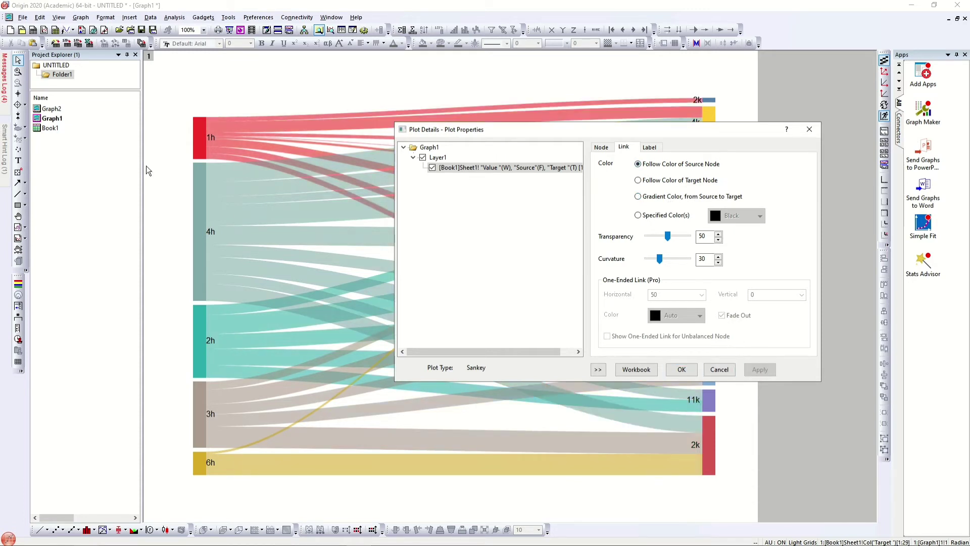
{"action": "left_click_drag", "start_coordinate": [603, 131], "coordinate": [585, 244]}
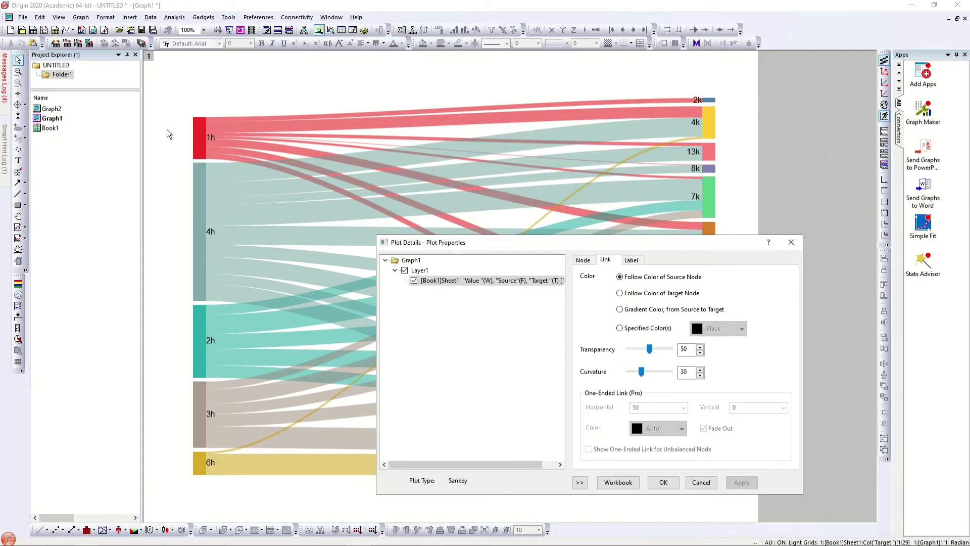
{"action": "left_click", "coordinate": [645, 294]}
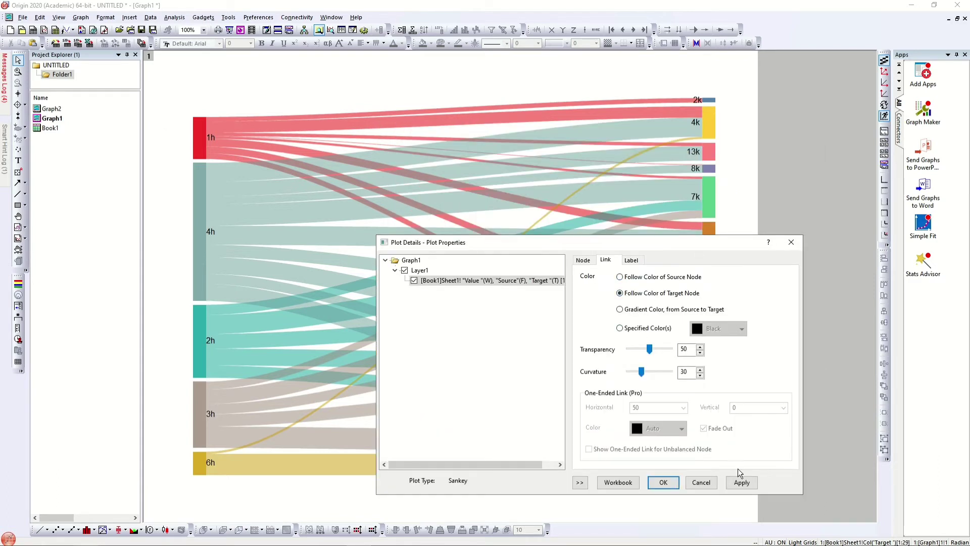
{"action": "left_click", "coordinate": [742, 482]}
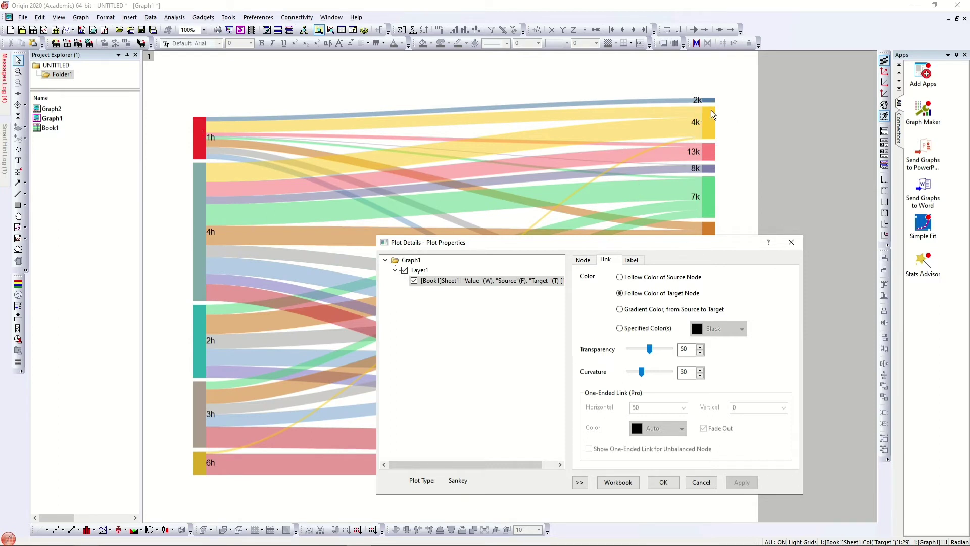
Step: Try gradient links, then specified colours by points with the Q02 Candy palette
{"action": "left_click", "coordinate": [663, 311]}
{"action": "left_click", "coordinate": [748, 483]}
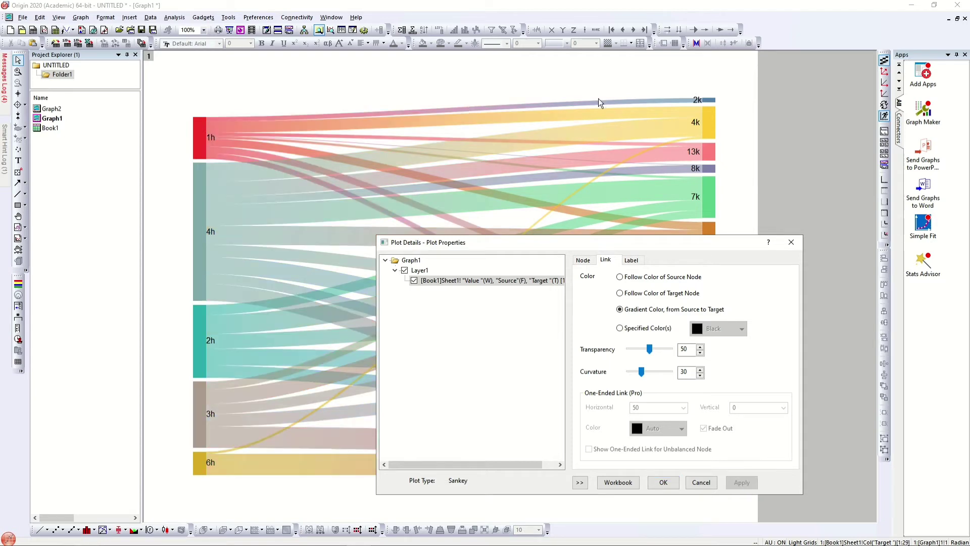
{"action": "left_click", "coordinate": [639, 329]}
{"action": "left_click", "coordinate": [735, 331]}
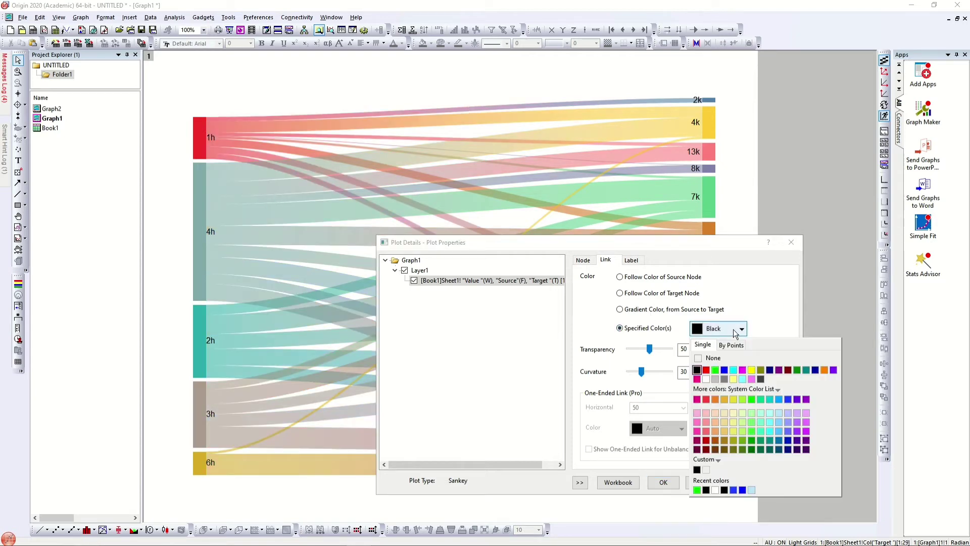
{"action": "left_click", "coordinate": [732, 344]}
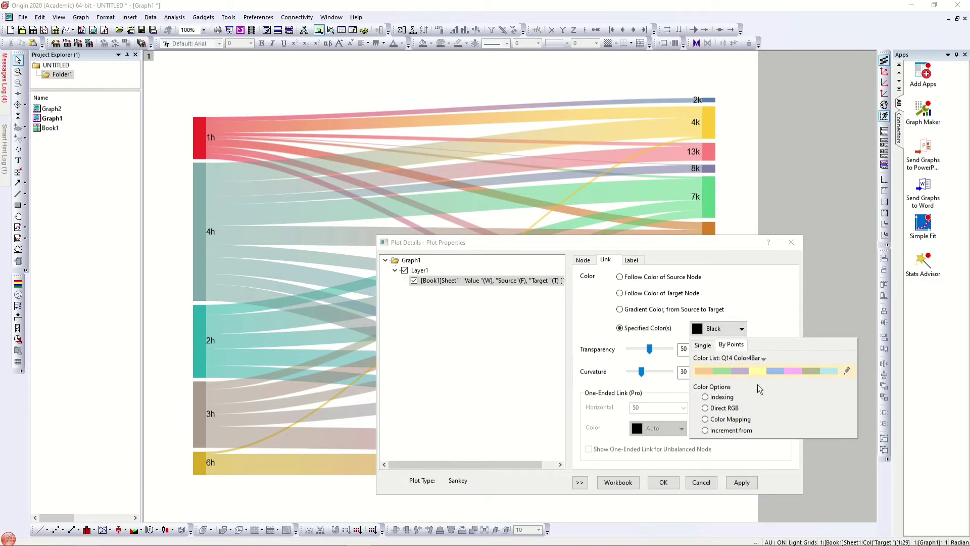
{"action": "left_click", "coordinate": [757, 365]}
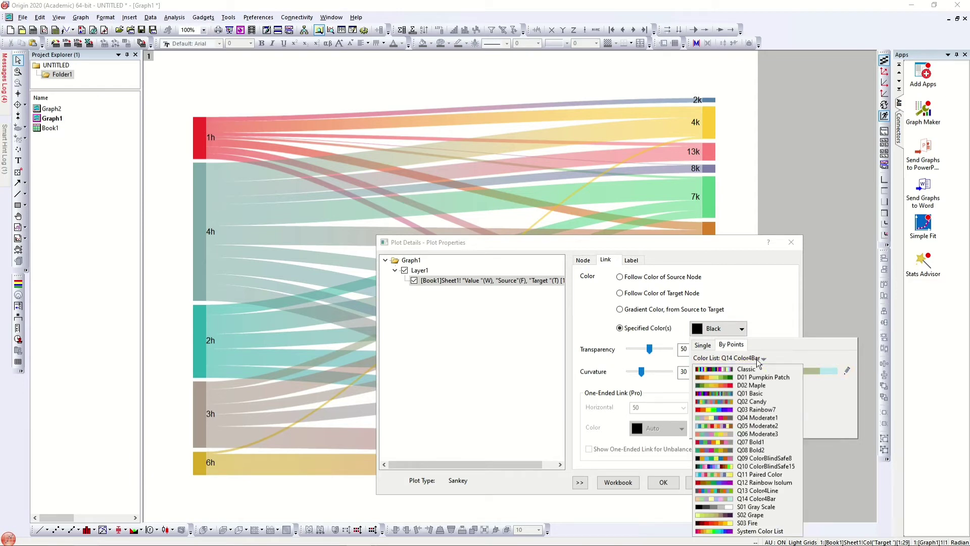
{"action": "left_click", "coordinate": [758, 401]}
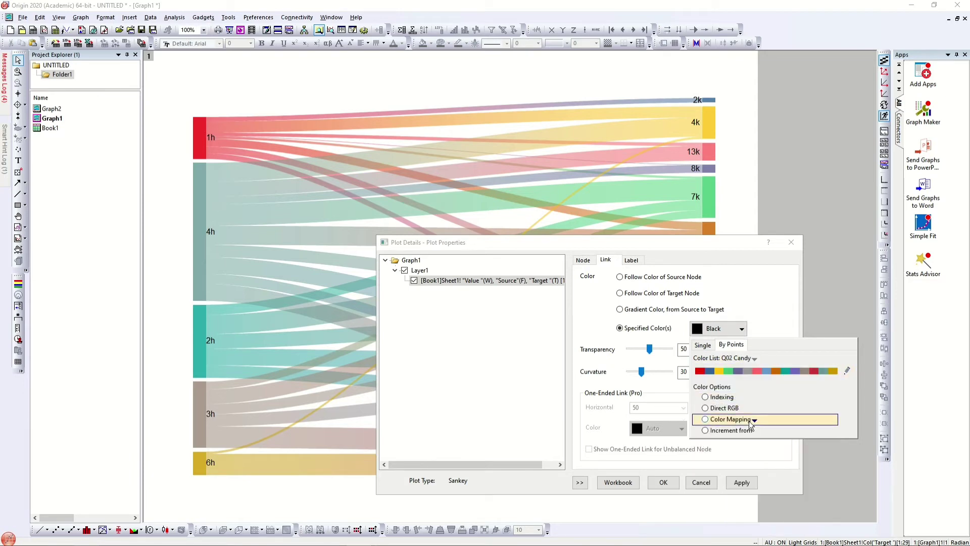
{"action": "left_click", "coordinate": [742, 483]}
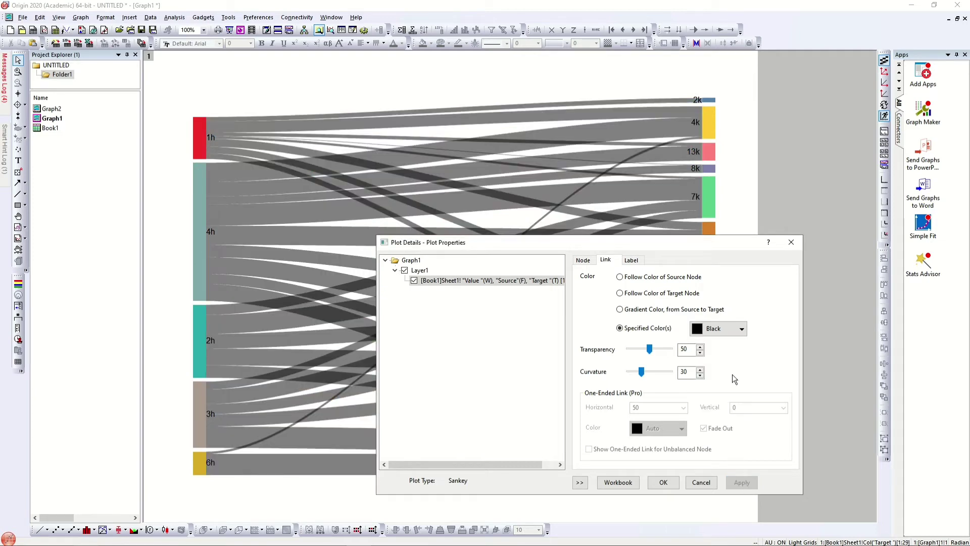
Step: Index link colours by the Source column, then switch back to Gradient Color
{"action": "left_click", "coordinate": [739, 329]}
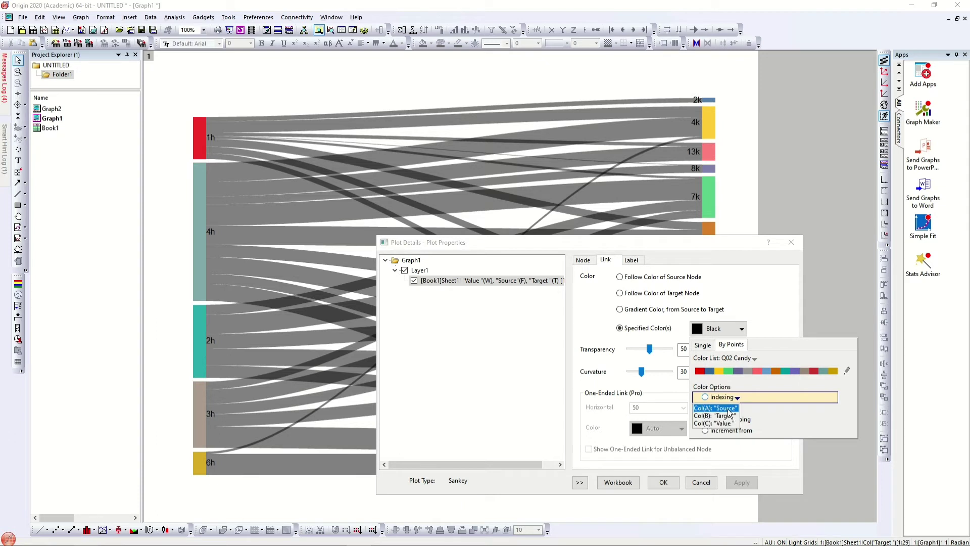
{"action": "left_click", "coordinate": [716, 408]}
{"action": "left_click", "coordinate": [742, 482]}
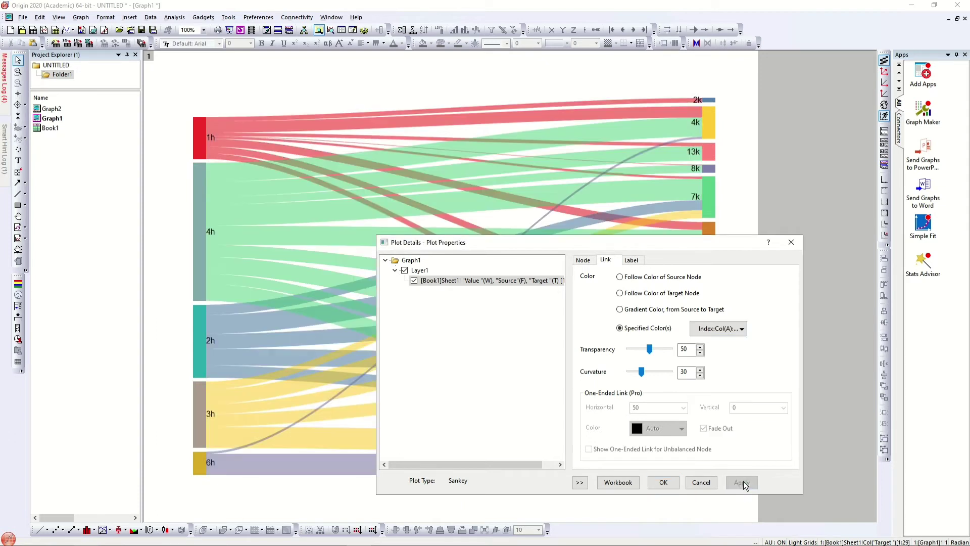
{"action": "left_click", "coordinate": [643, 309]}
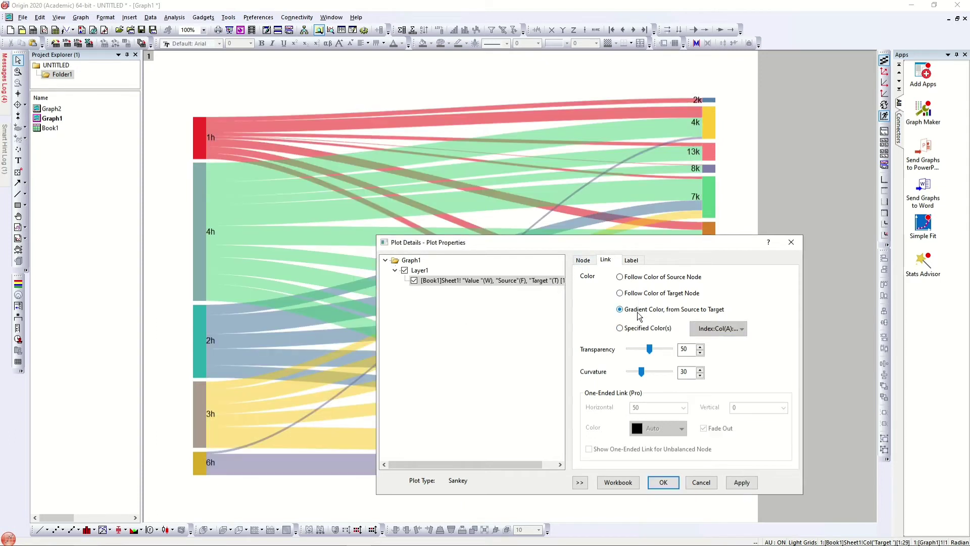
{"action": "left_click", "coordinate": [741, 483]}
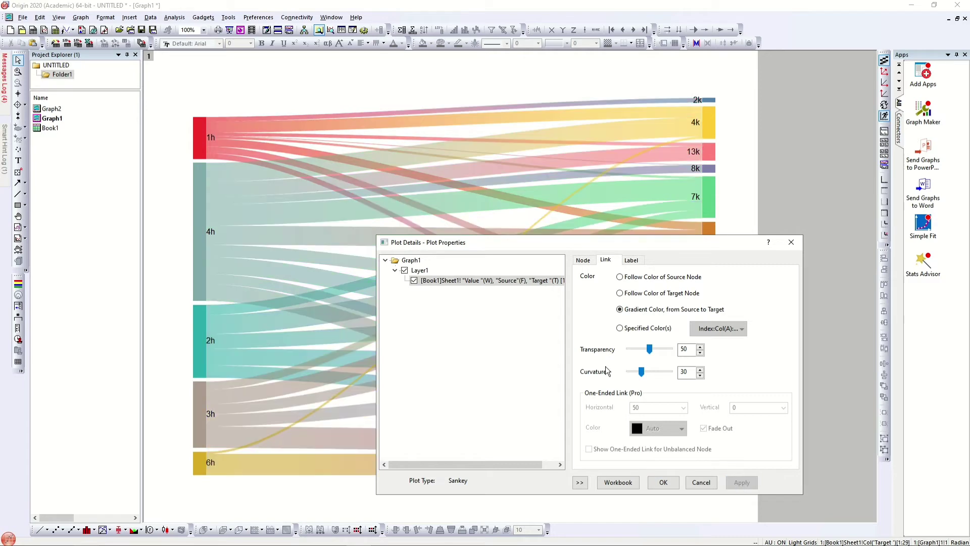
Step: Lower the link transparency to 20, then to 4
{"action": "left_click_drag", "start_coordinate": [649, 349], "coordinate": [637, 352]}
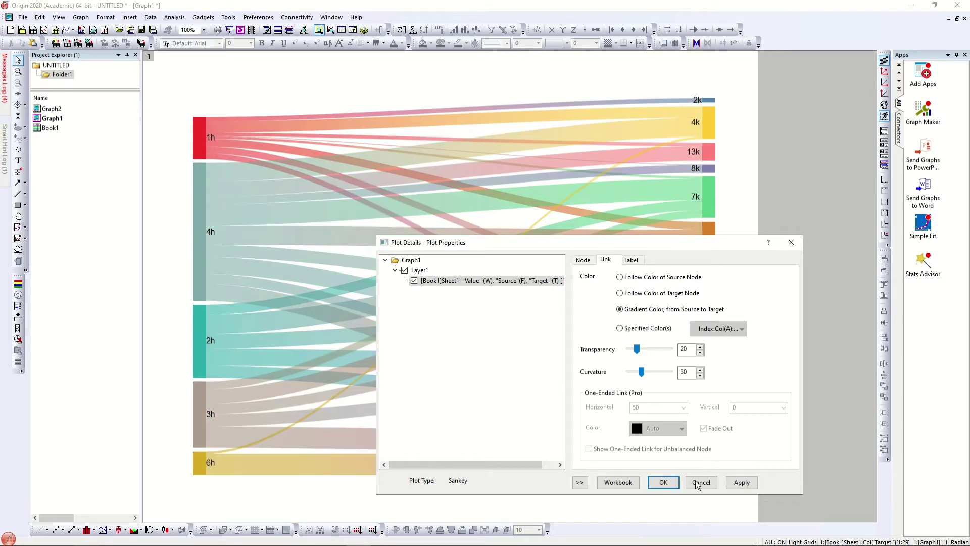
{"action": "left_click", "coordinate": [741, 483]}
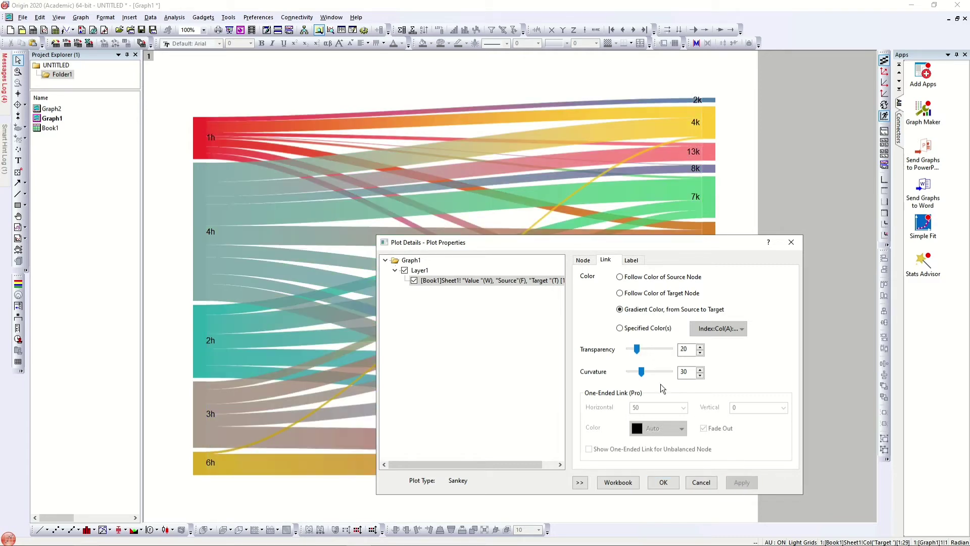
{"action": "left_click_drag", "start_coordinate": [637, 349], "coordinate": [631, 350]}
{"action": "left_click", "coordinate": [738, 482]}
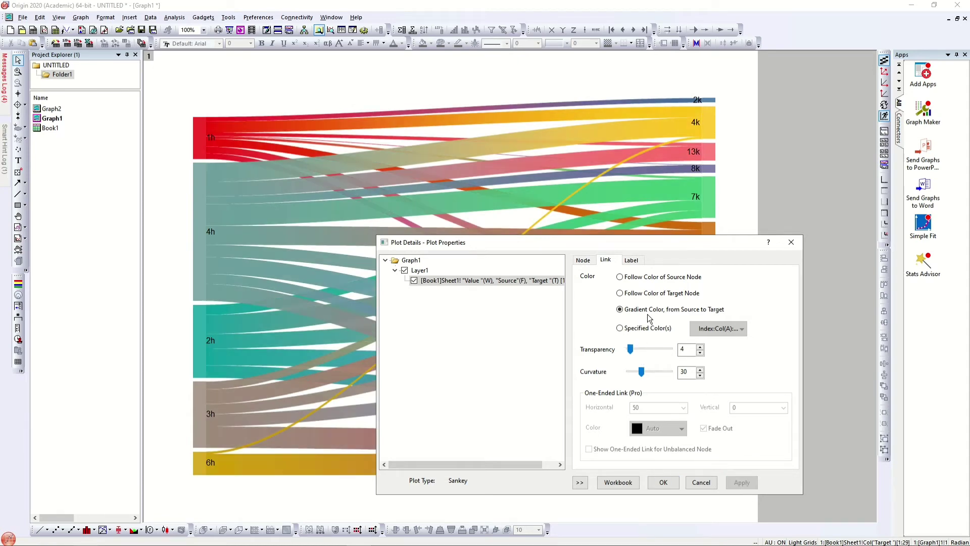
{"action": "left_click_drag", "start_coordinate": [630, 249], "coordinate": [685, 157]}
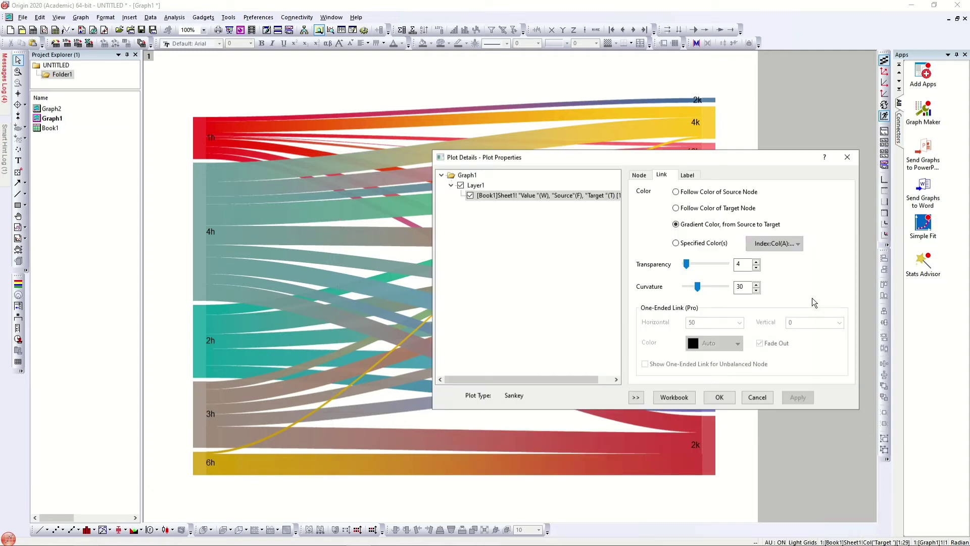
Step: Try link curvature 0 and 100, then settle on 49
{"action": "left_click_drag", "start_coordinate": [698, 287], "coordinate": [685, 288]}
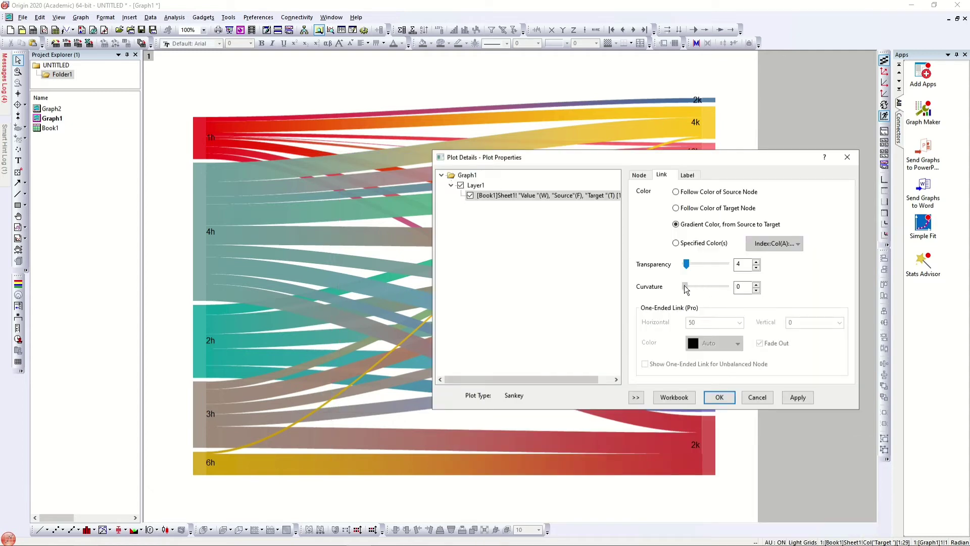
{"action": "left_click", "coordinate": [796, 398]}
{"action": "left_click_drag", "start_coordinate": [526, 162], "coordinate": [475, 398]}
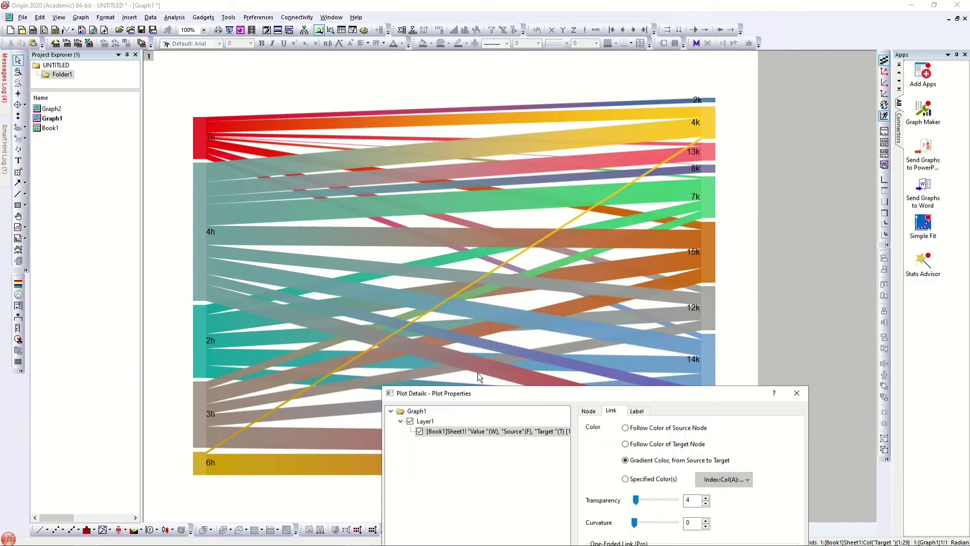
{"action": "left_click_drag", "start_coordinate": [623, 392], "coordinate": [603, 158]}
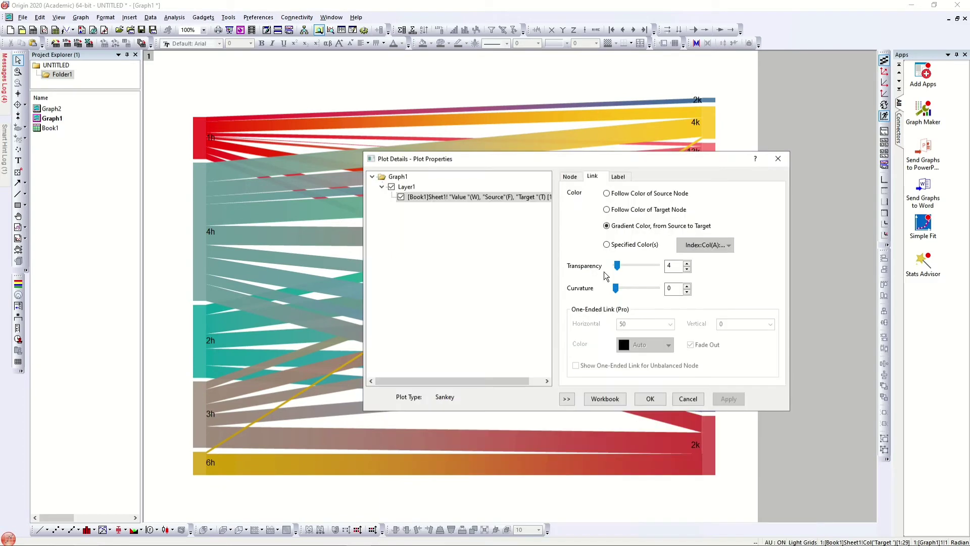
{"action": "left_click_drag", "start_coordinate": [616, 288], "coordinate": [666, 291]}
{"action": "left_click", "coordinate": [728, 401]}
{"action": "left_click_drag", "start_coordinate": [537, 159], "coordinate": [582, 374]}
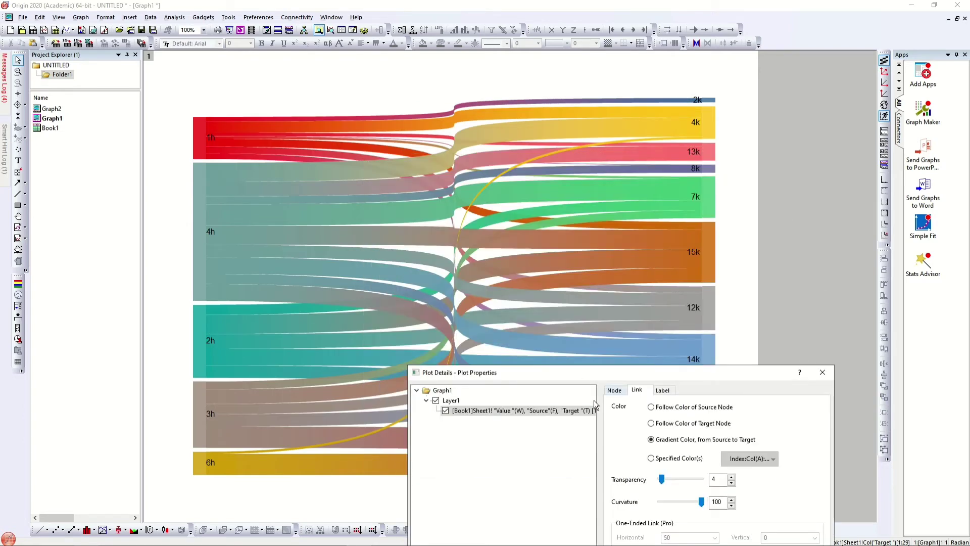
{"action": "left_click_drag", "start_coordinate": [692, 373], "coordinate": [774, 119]}
{"action": "left_click_drag", "start_coordinate": [781, 248], "coordinate": [762, 247]}
{"action": "left_click", "coordinate": [852, 359]}
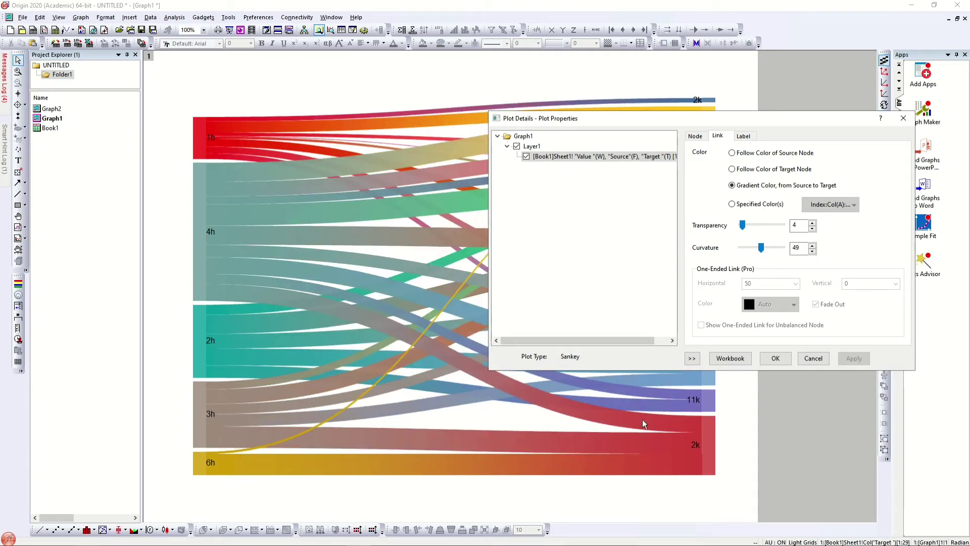
Step: Place the node-name labels inside the nodes and make them bold
{"action": "left_click", "coordinate": [745, 135]}
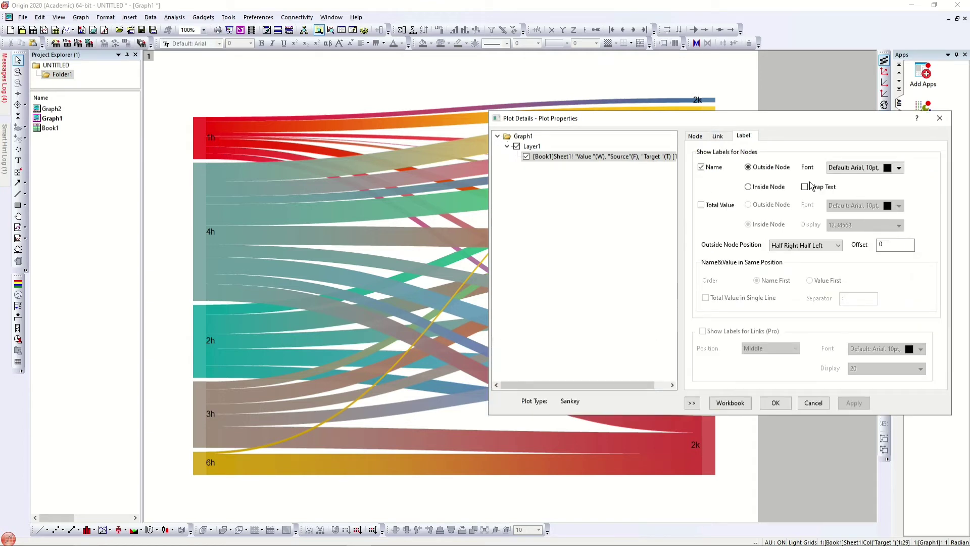
{"action": "left_click", "coordinate": [750, 187]}
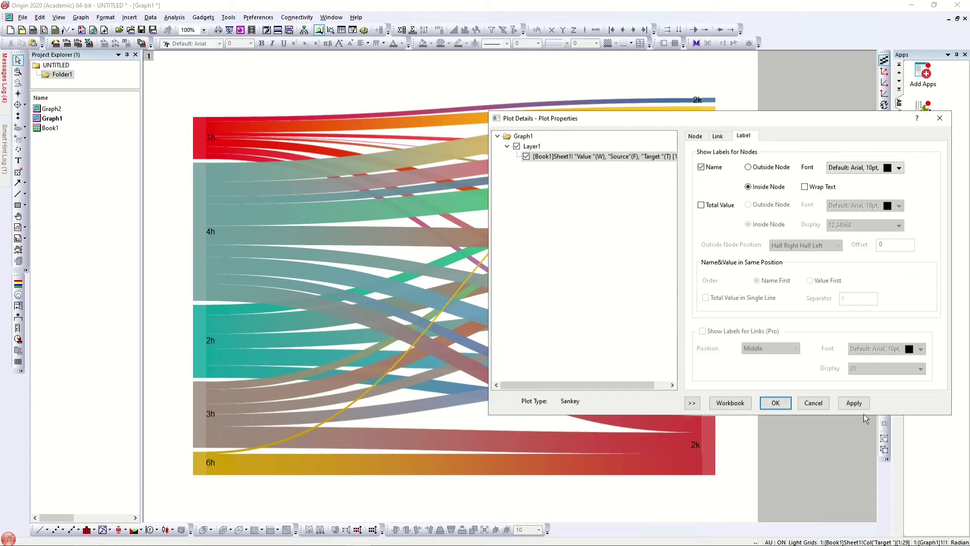
{"action": "left_click", "coordinate": [853, 403]}
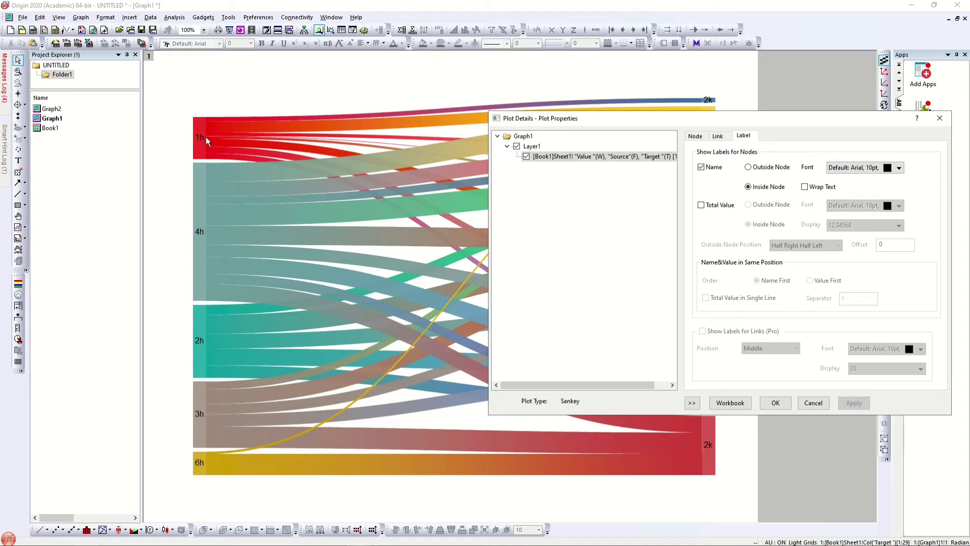
{"action": "left_click", "coordinate": [899, 168]}
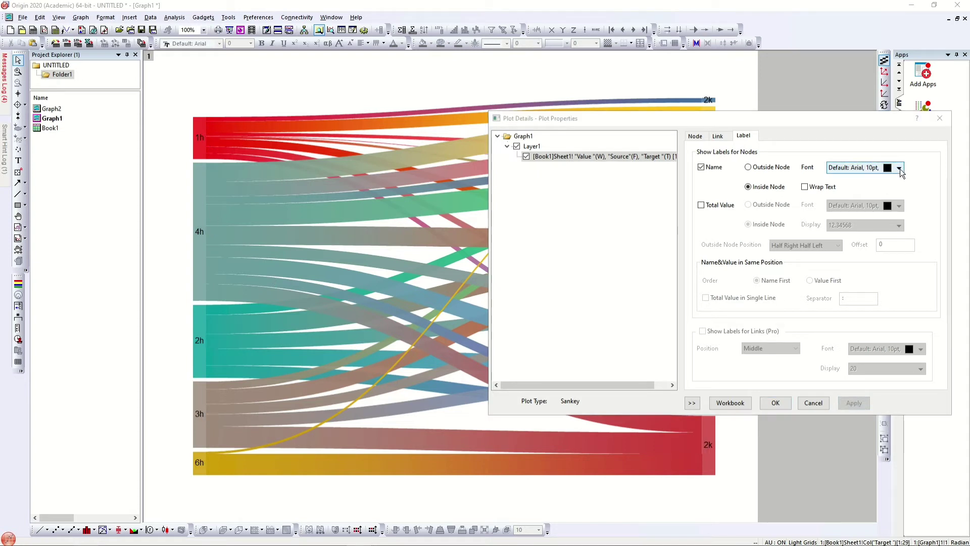
{"action": "left_click", "coordinate": [786, 231]}
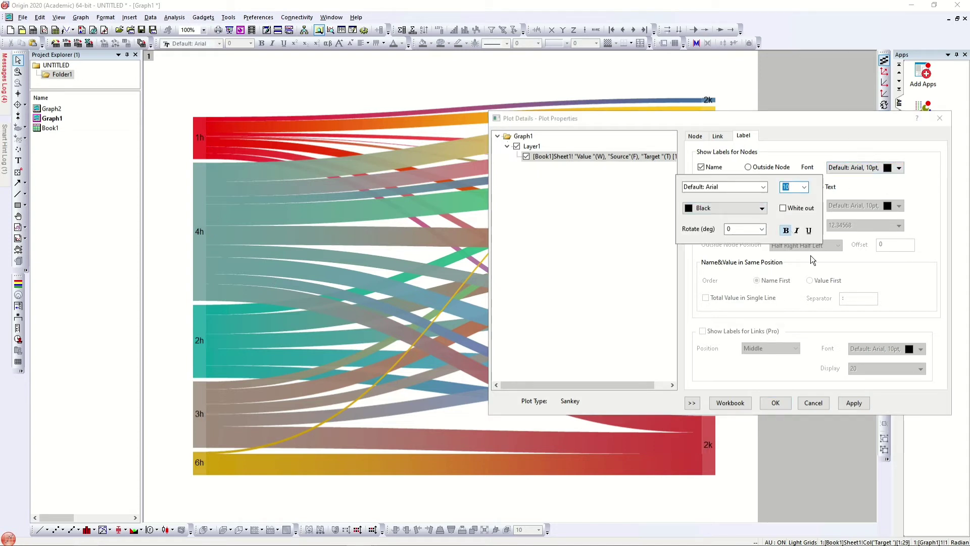
{"action": "left_click", "coordinate": [854, 404]}
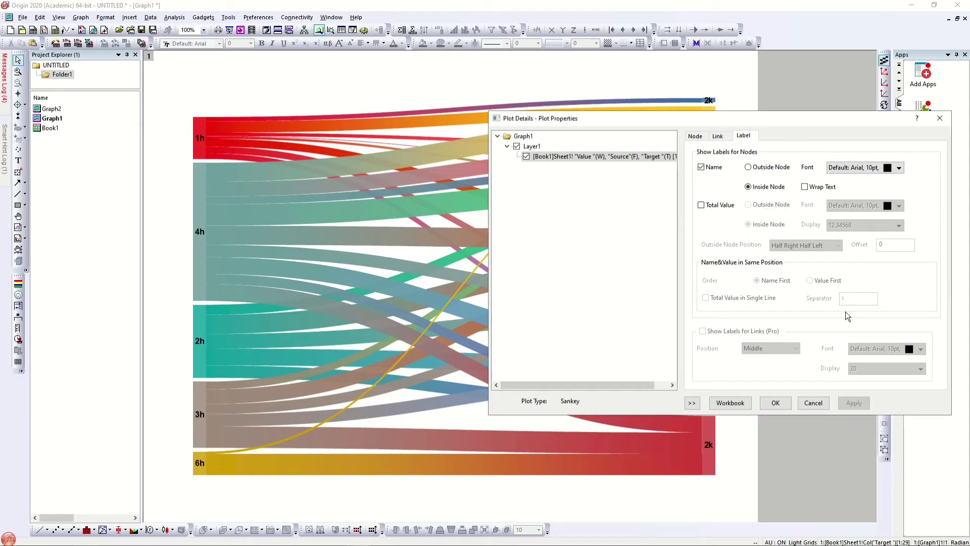
Step: Try white label text, then set the node-name labels to black
{"action": "left_click", "coordinate": [889, 172]}
{"action": "left_click", "coordinate": [890, 173]}
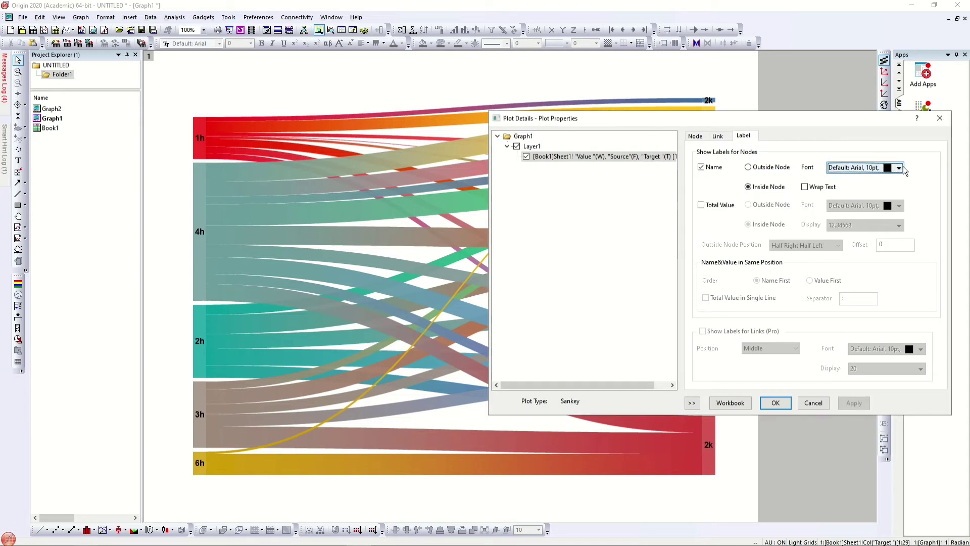
{"action": "left_click", "coordinate": [891, 175]}
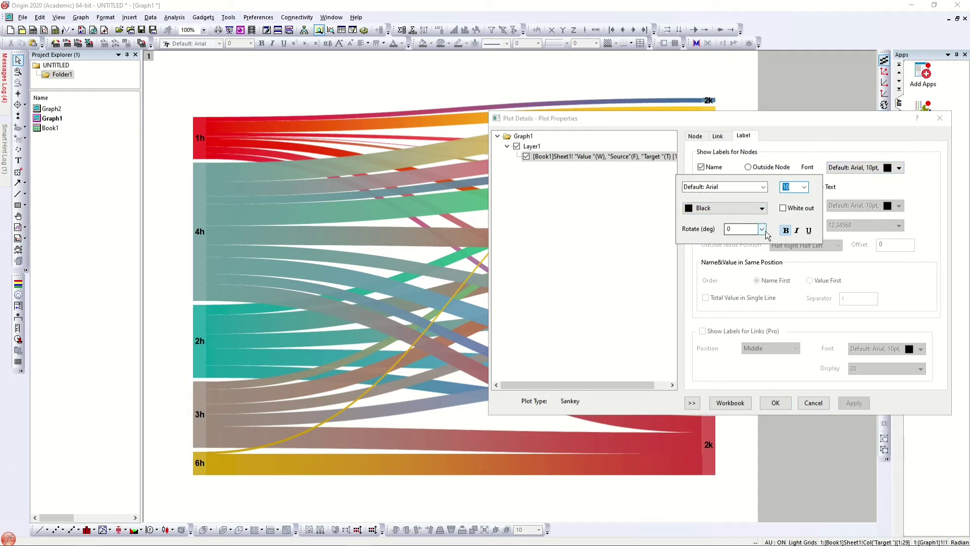
{"action": "left_click", "coordinate": [762, 208]}
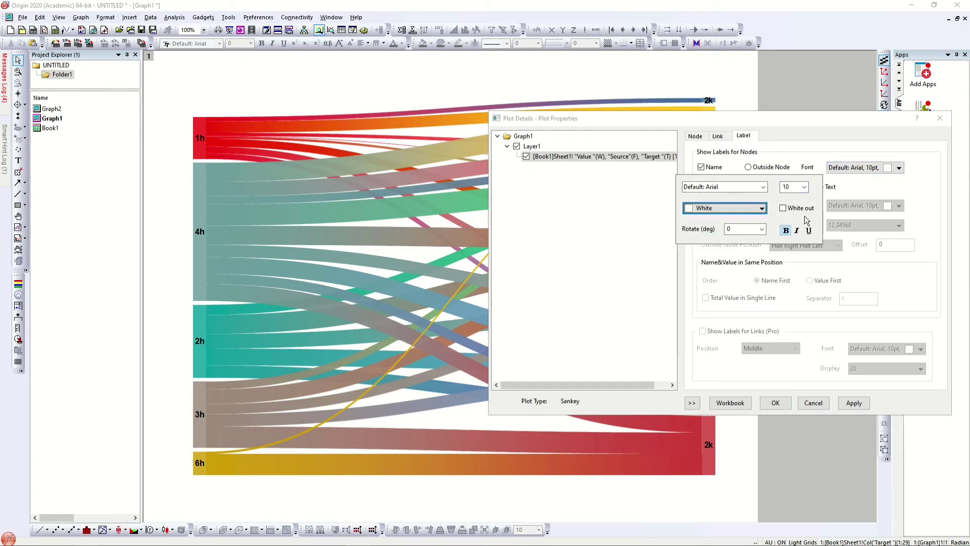
{"action": "left_click", "coordinate": [852, 404]}
{"action": "left_click", "coordinate": [852, 403]}
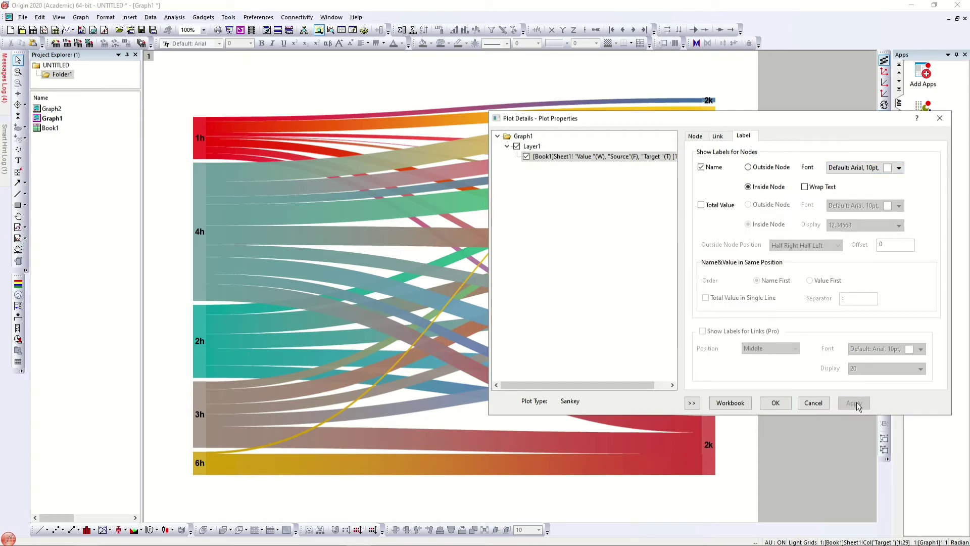
{"action": "left_click", "coordinate": [898, 167]}
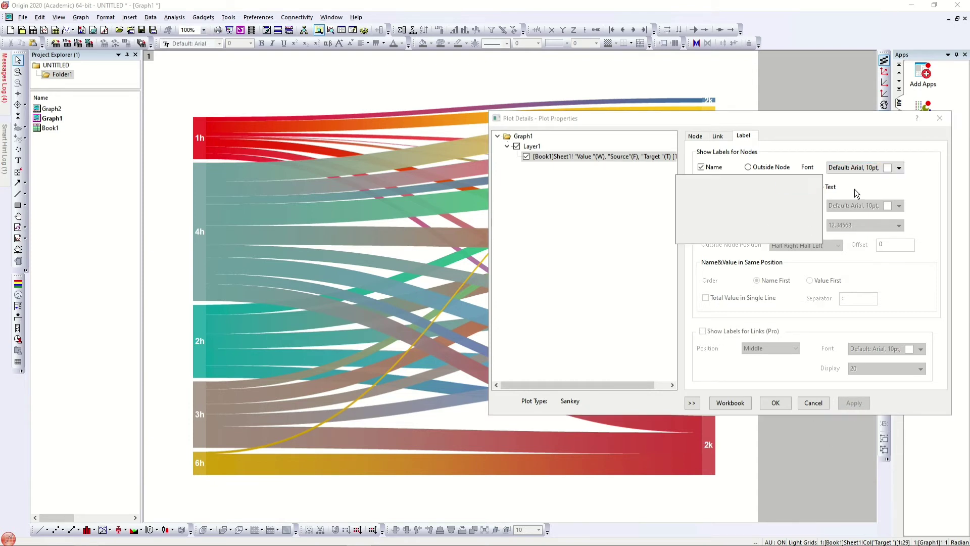
{"action": "left_click", "coordinate": [752, 212]}
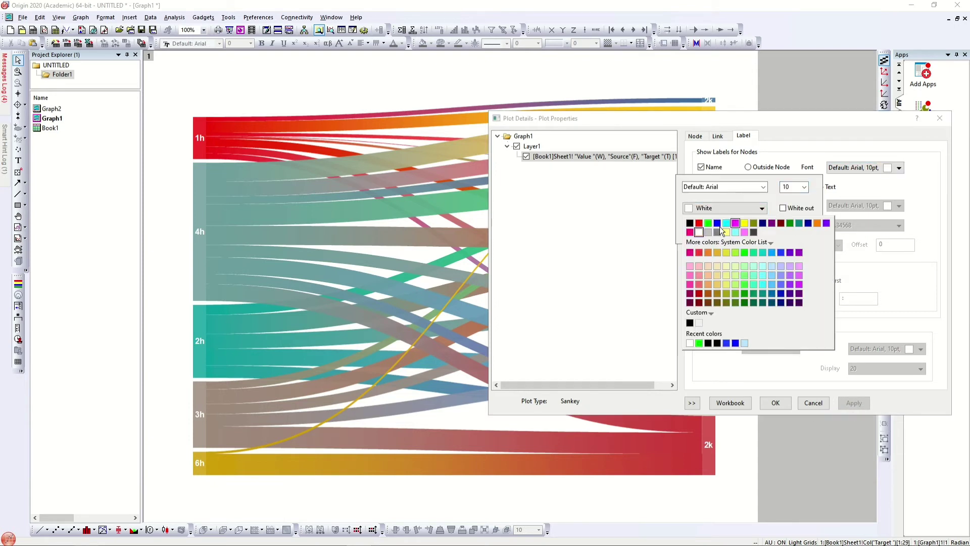
{"action": "left_click", "coordinate": [690, 223]}
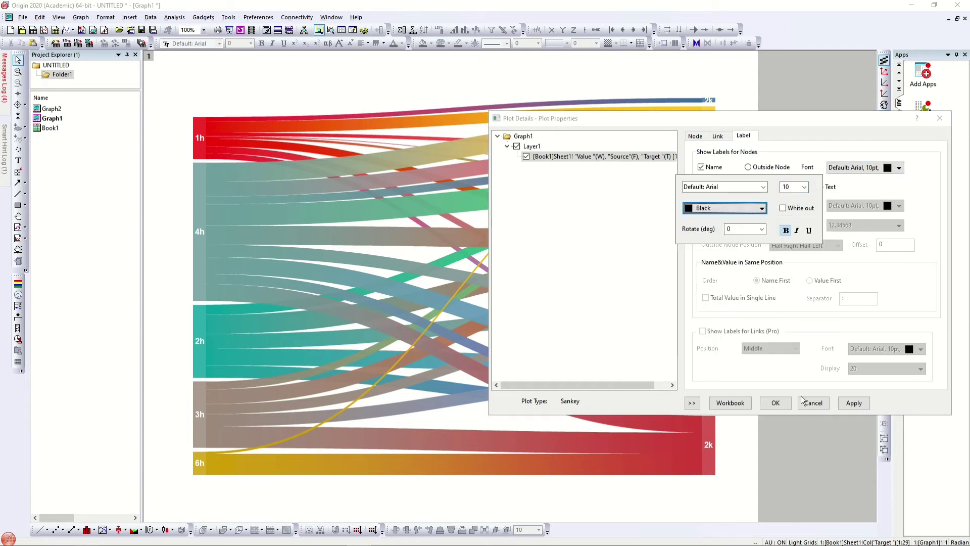
{"action": "left_click", "coordinate": [853, 403]}
Step: Wrap labels inside nodes, try then remove total values, and confirm with OK
{"action": "left_click", "coordinate": [805, 186]}
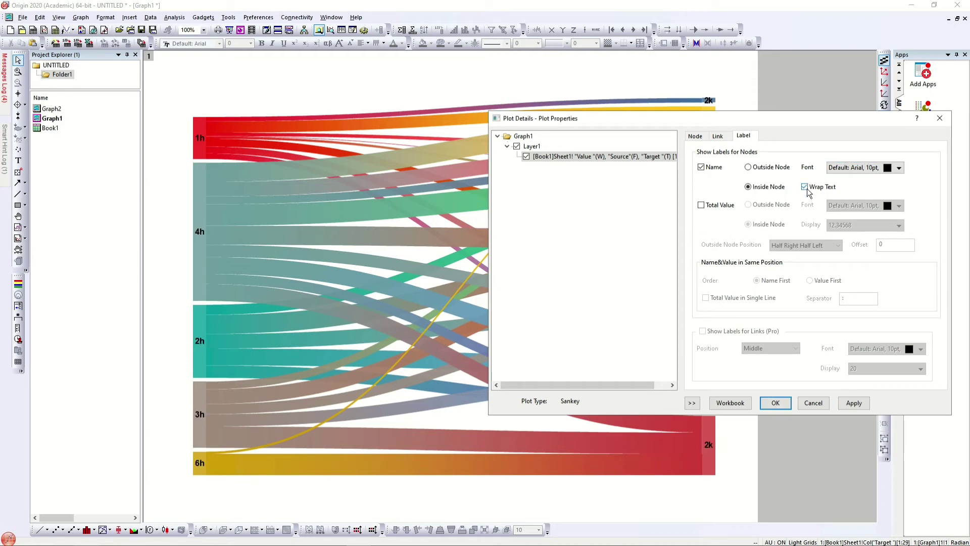
{"action": "left_click_drag", "start_coordinate": [792, 121], "coordinate": [726, 197]}
{"action": "left_click", "coordinate": [789, 478]}
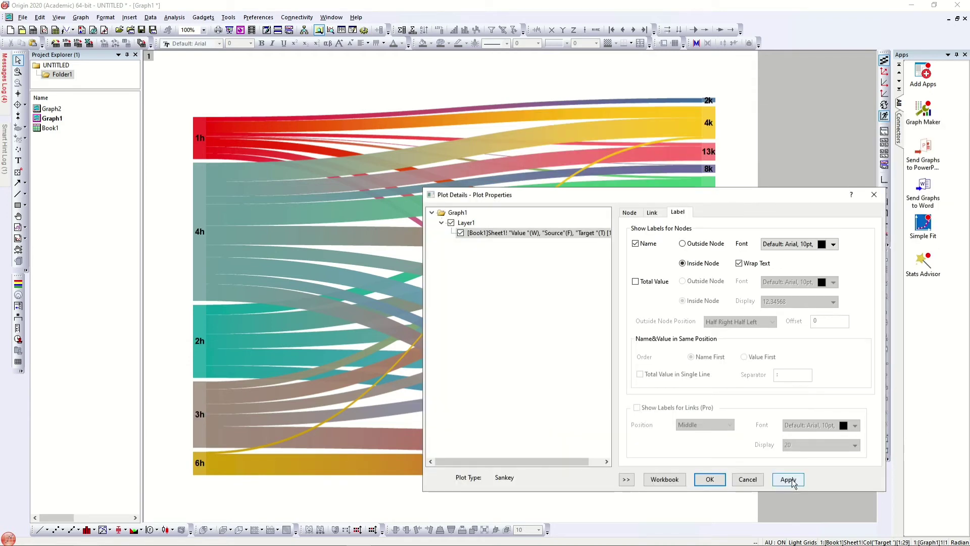
{"action": "left_click", "coordinate": [635, 281]}
{"action": "left_click", "coordinate": [780, 480]}
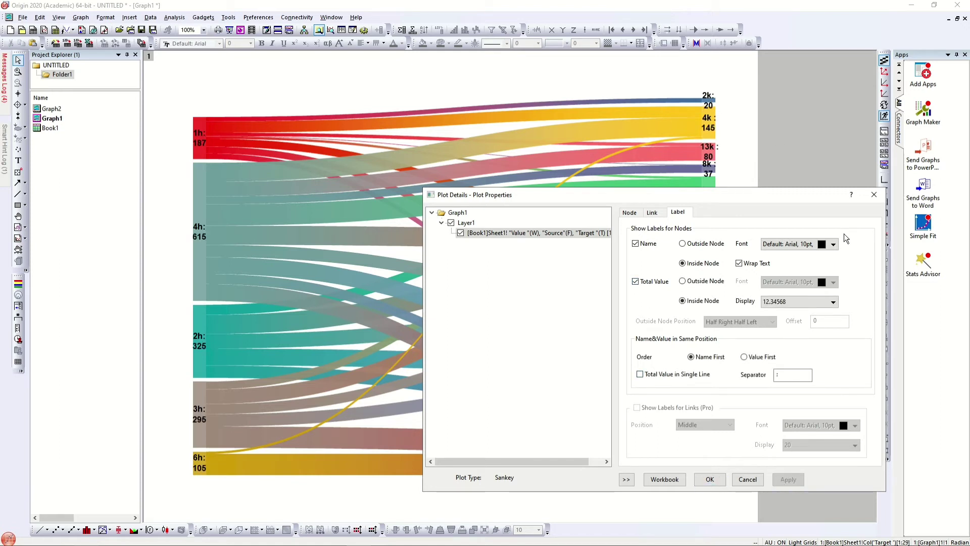
{"action": "left_click", "coordinate": [820, 301]}
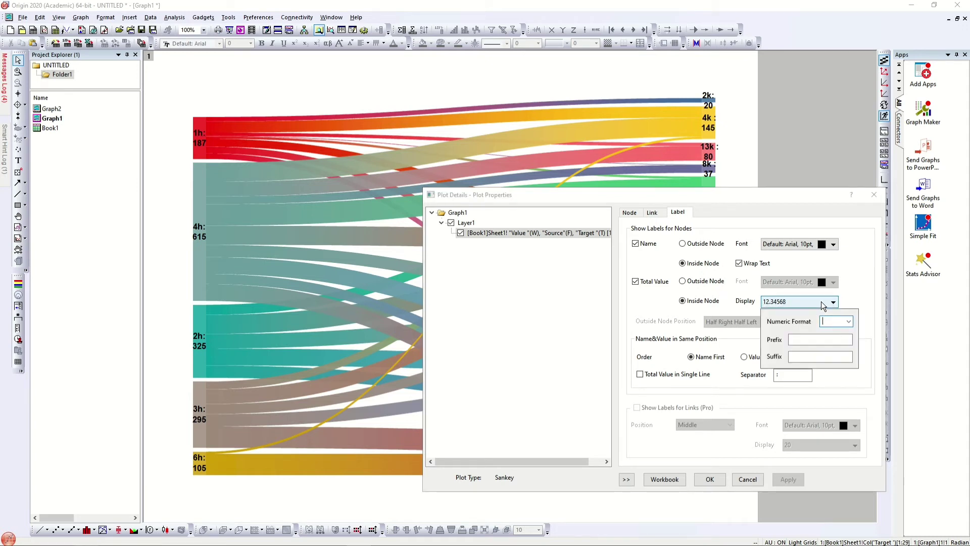
{"action": "left_click", "coordinate": [820, 301]}
{"action": "left_click", "coordinate": [636, 281]}
{"action": "left_click", "coordinate": [788, 479]}
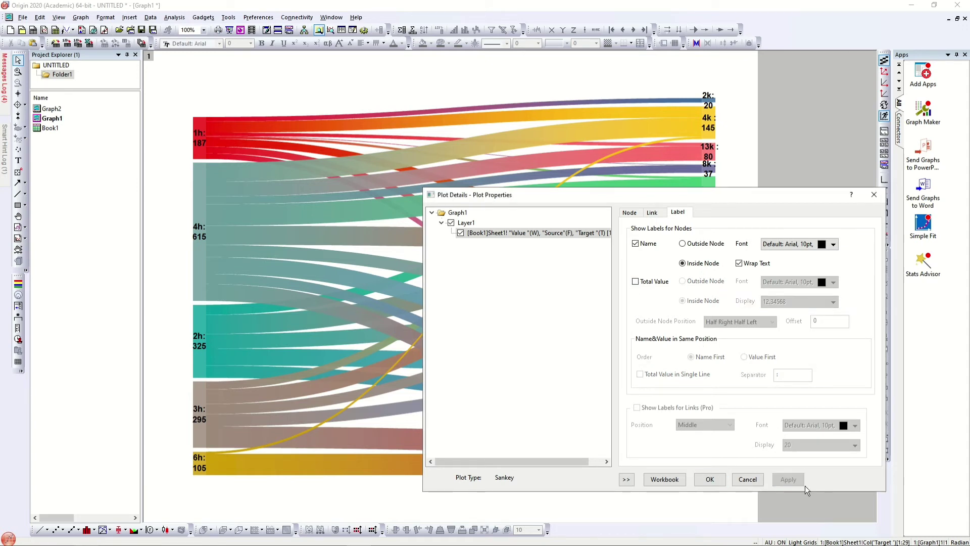
{"action": "left_click", "coordinate": [699, 478]}
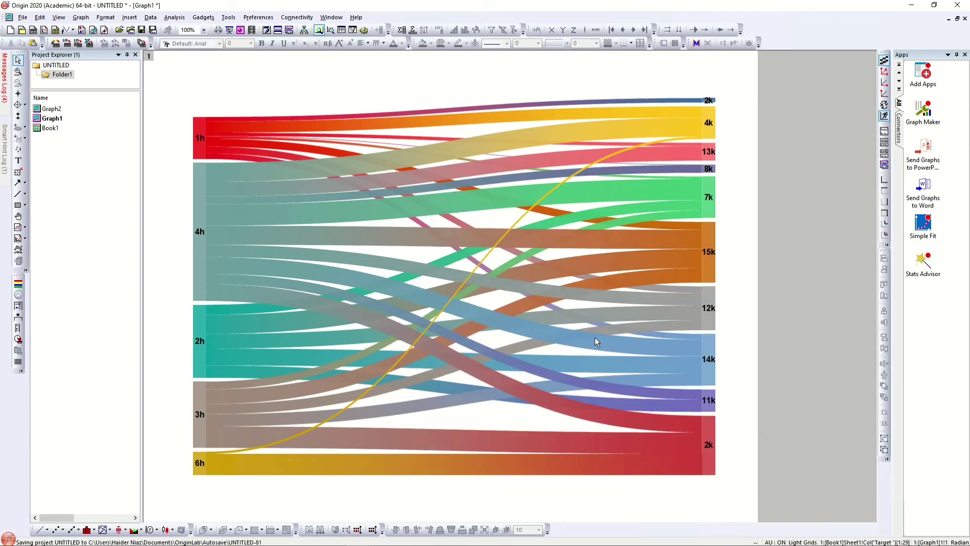
{"action": "left_click", "coordinate": [460, 168]}
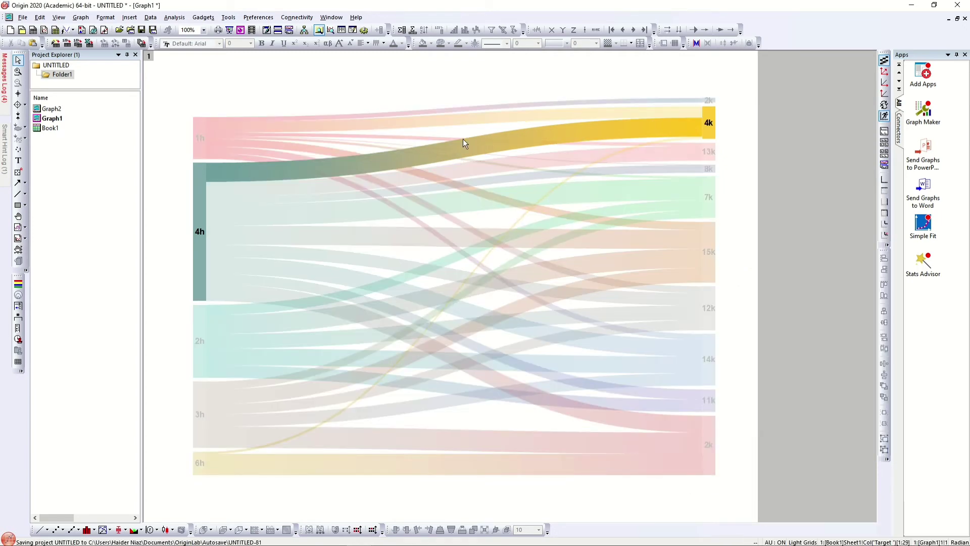
{"action": "left_click", "coordinate": [352, 109]}
{"action": "left_click", "coordinate": [196, 142]}
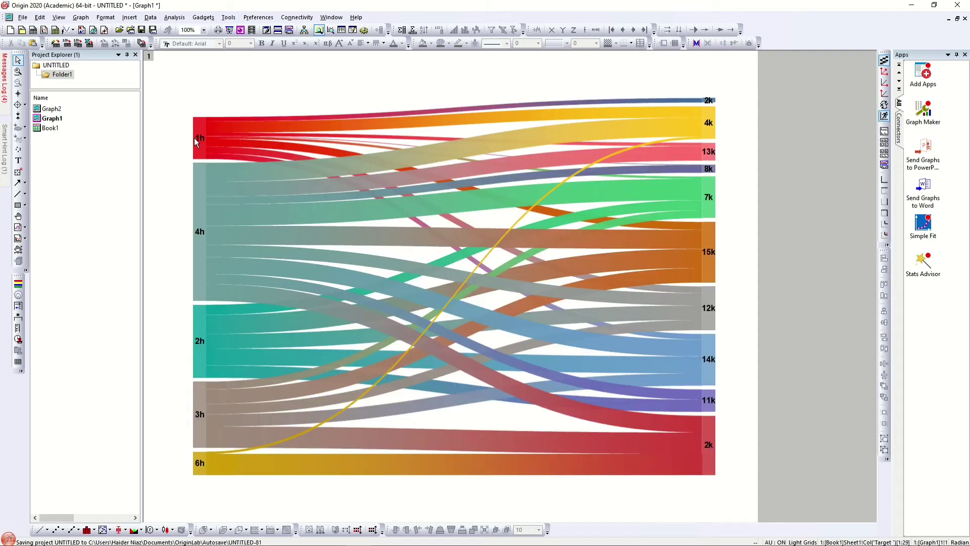
{"action": "left_click", "coordinate": [196, 136]}
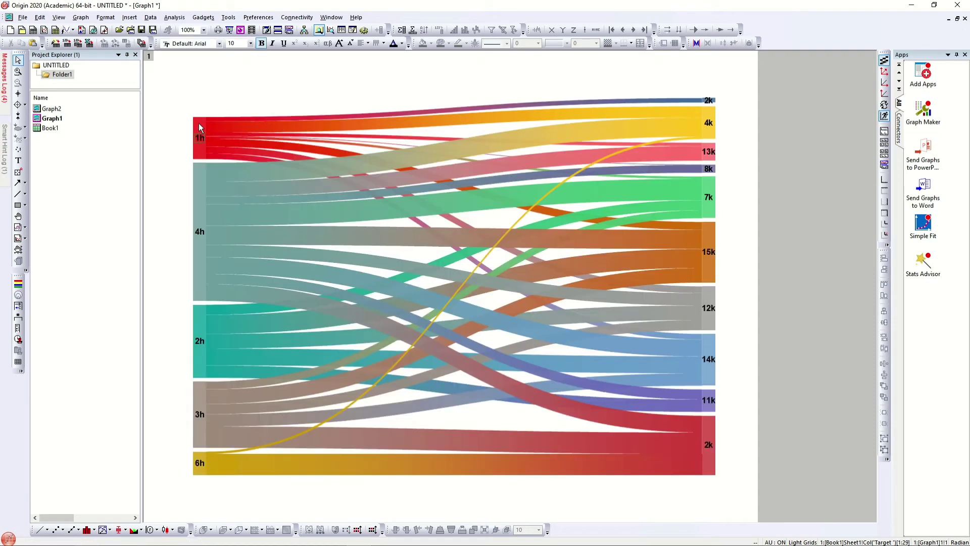
{"action": "left_click", "coordinate": [200, 125]}
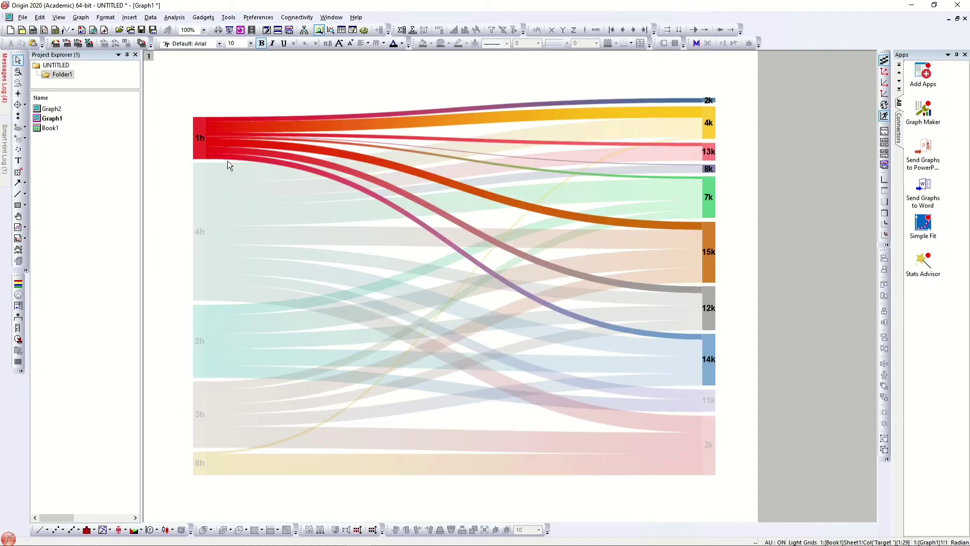
{"action": "left_click", "coordinate": [204, 186]}
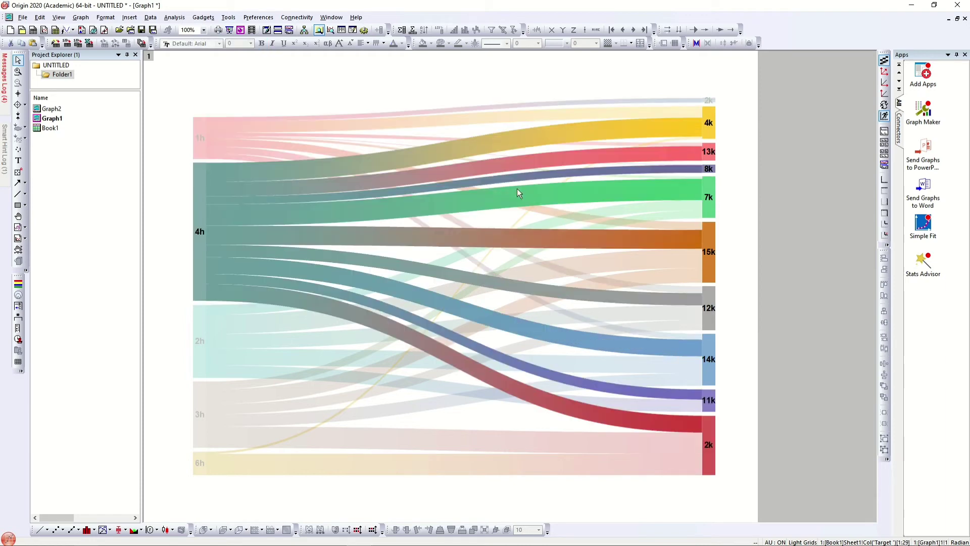
{"action": "left_click", "coordinate": [507, 90]}
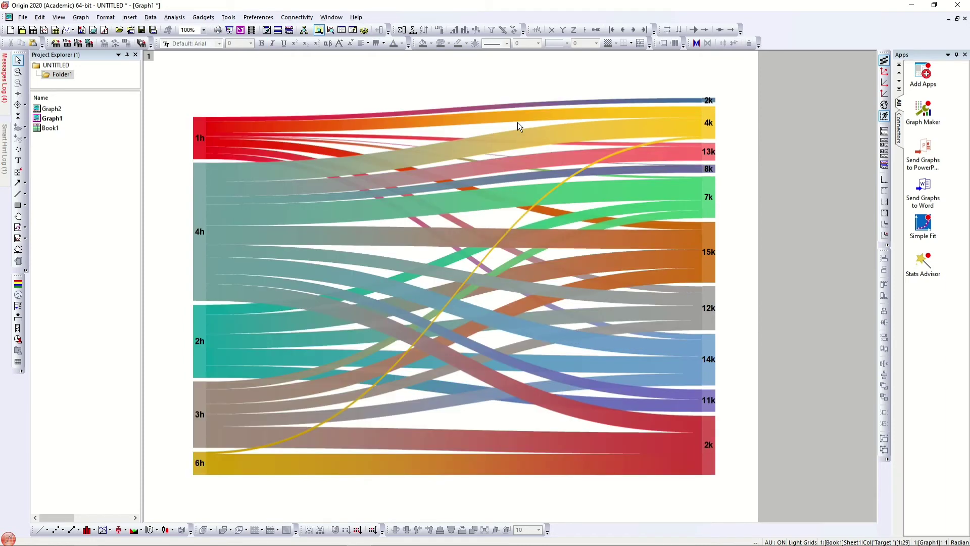
{"action": "left_click", "coordinate": [517, 122]}
{"action": "left_click", "coordinate": [731, 96]}
{"action": "left_click", "coordinate": [706, 120]}
{"action": "right_click", "coordinate": [726, 75]}
{"action": "mouse_move", "coordinate": [800, 131]}
{"action": "left_click", "coordinate": [875, 143]}
Step: Switch to Graph2 and open its alluvial plot's group colour settings
{"action": "double_click", "coordinate": [79, 108]}
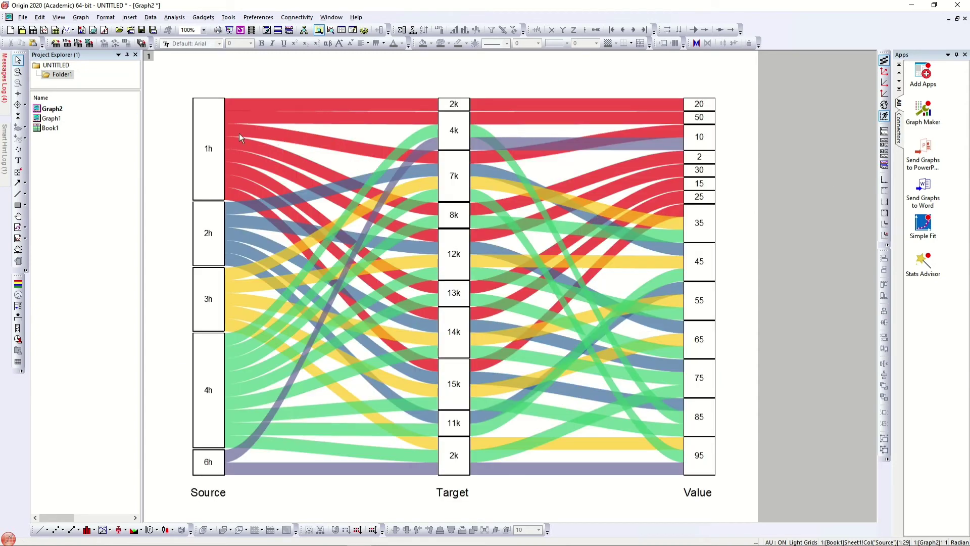
{"action": "left_click", "coordinate": [221, 121]}
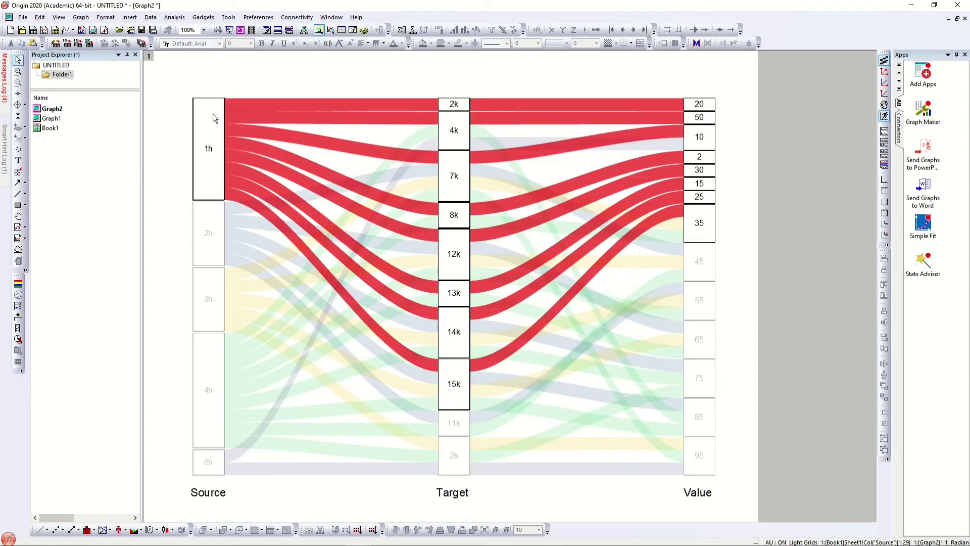
{"action": "double_click", "coordinate": [214, 117]}
{"action": "left_click_drag", "start_coordinate": [684, 194], "coordinate": [534, 176]}
{"action": "left_click", "coordinate": [504, 194]}
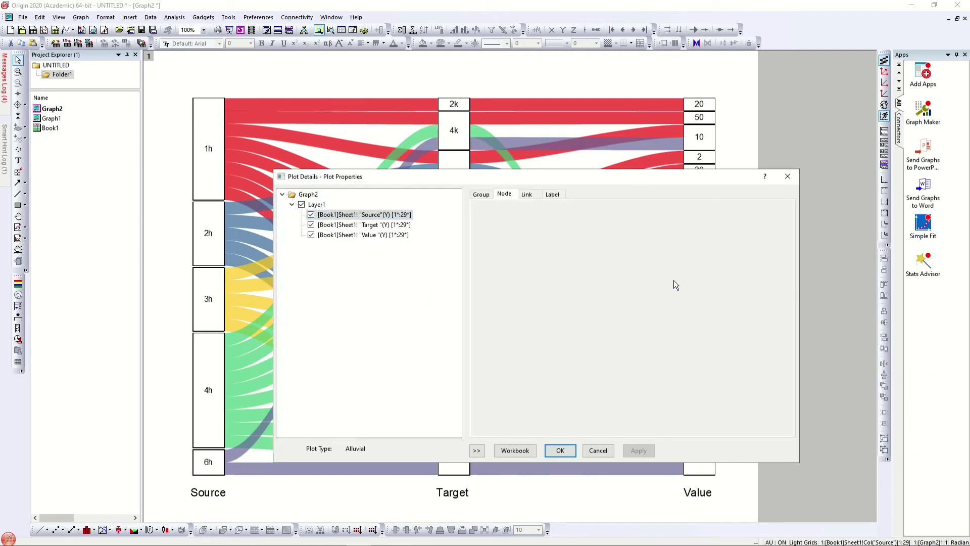
{"action": "left_click", "coordinate": [481, 195]}
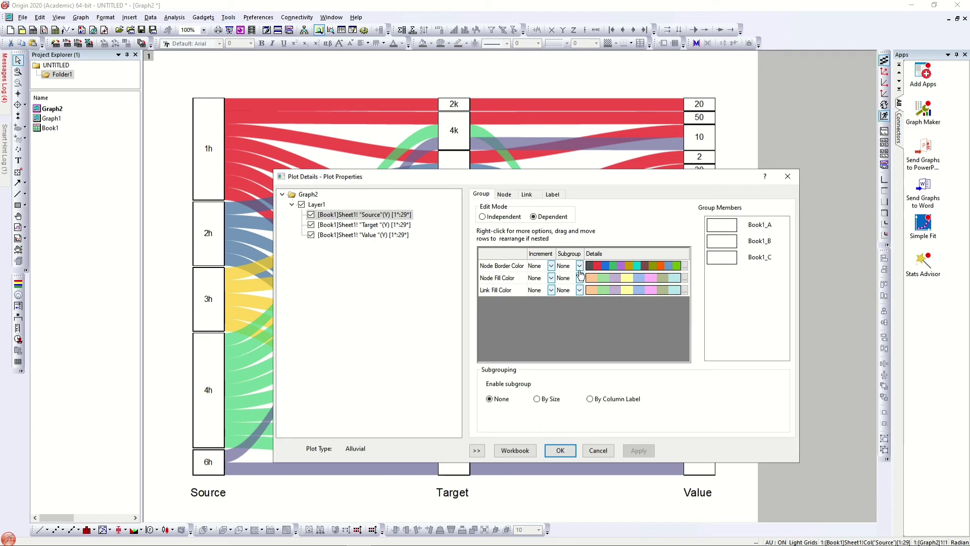
Step: Try a Binned node border colour increment, then revert it to None
{"action": "left_click", "coordinate": [550, 265]}
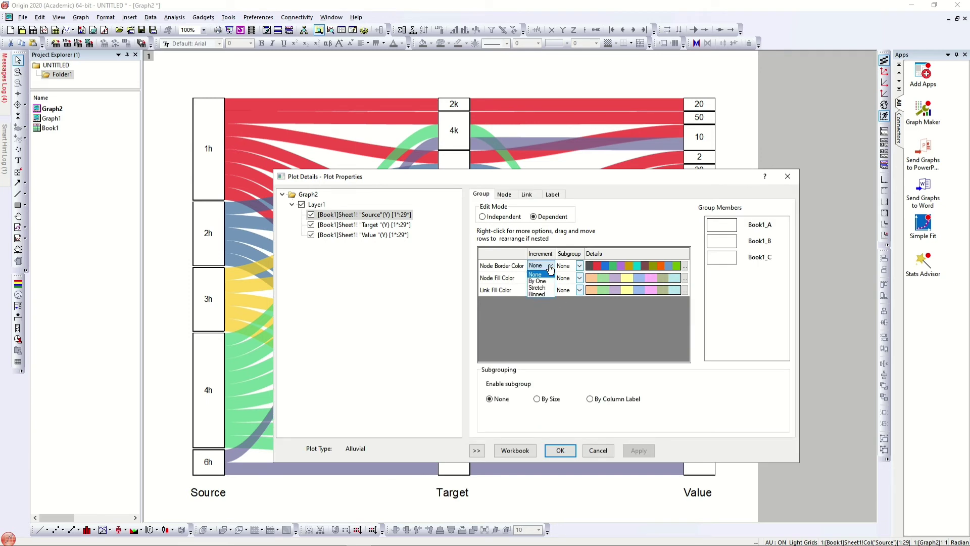
{"action": "left_click", "coordinate": [544, 295]}
{"action": "left_click", "coordinate": [644, 452]}
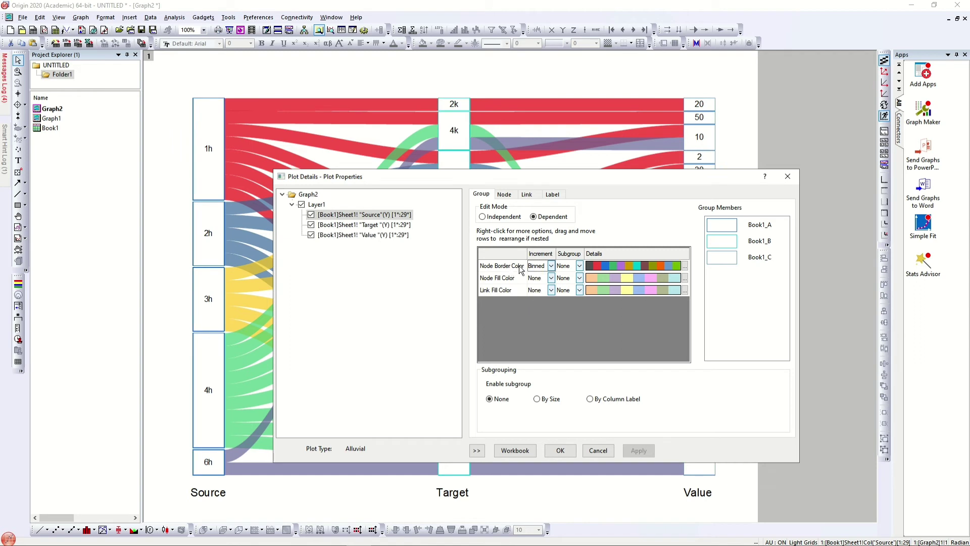
{"action": "left_click", "coordinate": [551, 267]}
{"action": "left_click", "coordinate": [548, 273]}
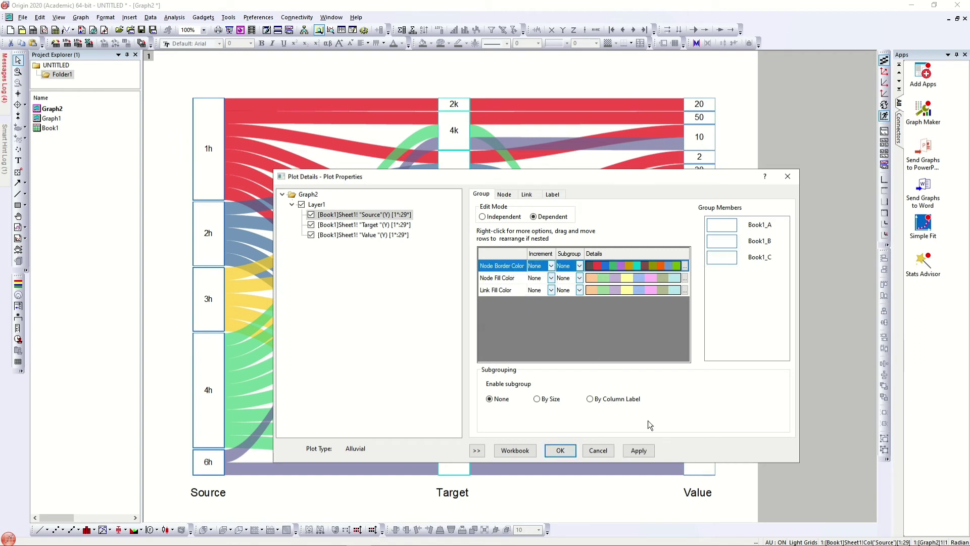
{"action": "left_click", "coordinate": [641, 450]}
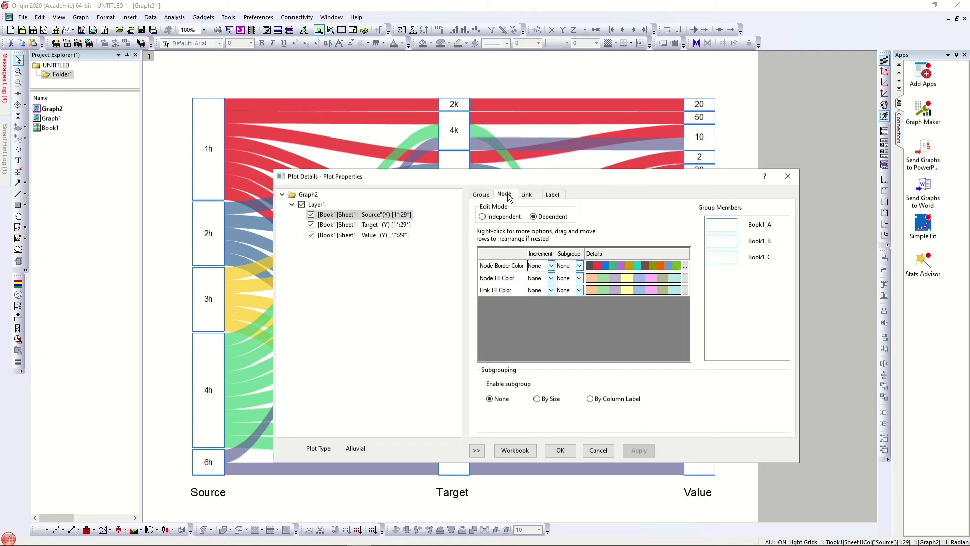
{"action": "left_click", "coordinate": [505, 195]}
{"action": "left_click", "coordinate": [551, 215]}
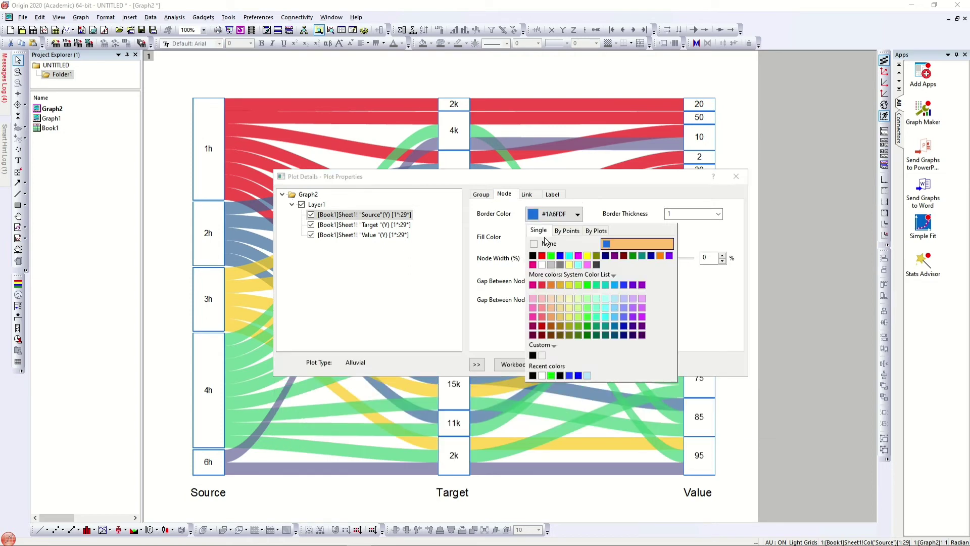
{"action": "left_click", "coordinate": [546, 243]}
{"action": "left_click", "coordinate": [633, 364]}
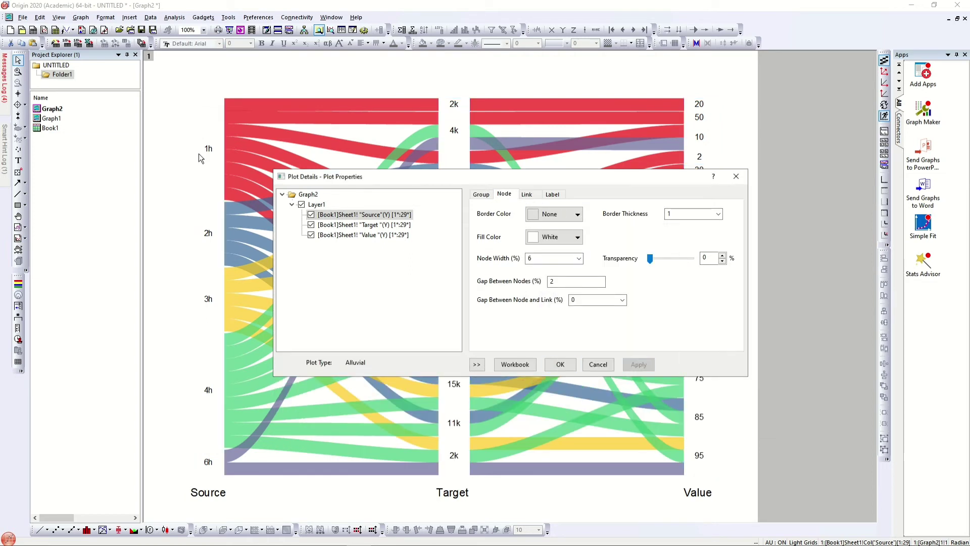
{"action": "left_click", "coordinate": [573, 239]}
{"action": "left_click", "coordinate": [596, 253]}
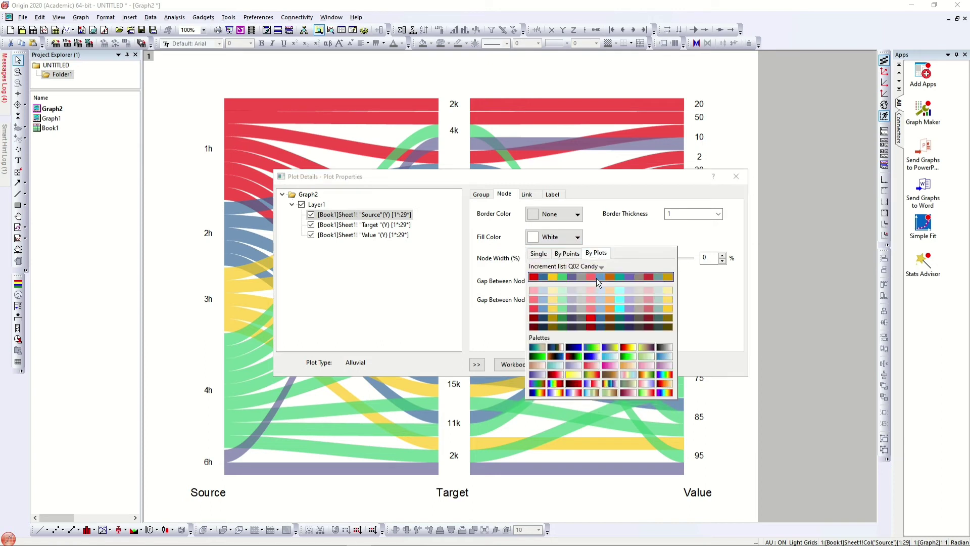
{"action": "left_click", "coordinate": [596, 276]}
{"action": "left_click", "coordinate": [633, 363]}
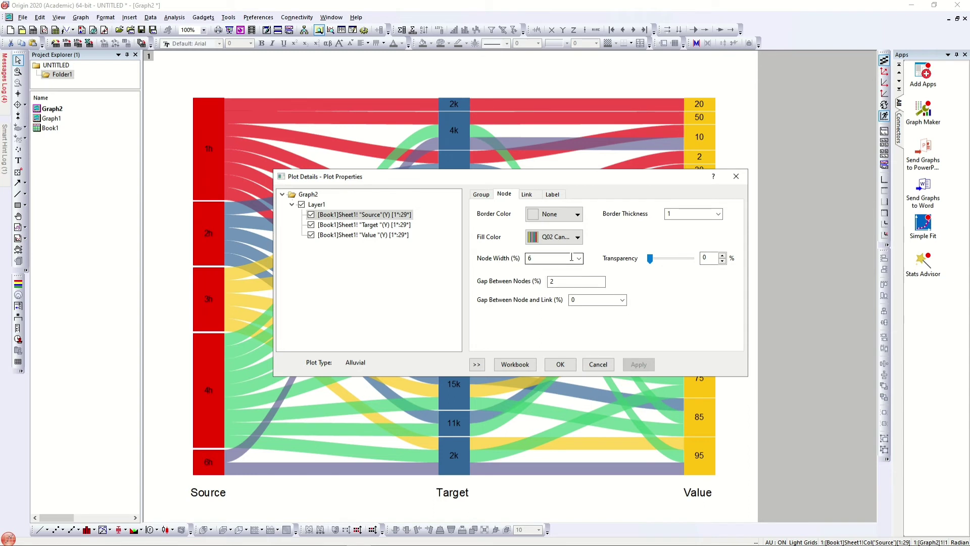
{"action": "left_click", "coordinate": [579, 240]}
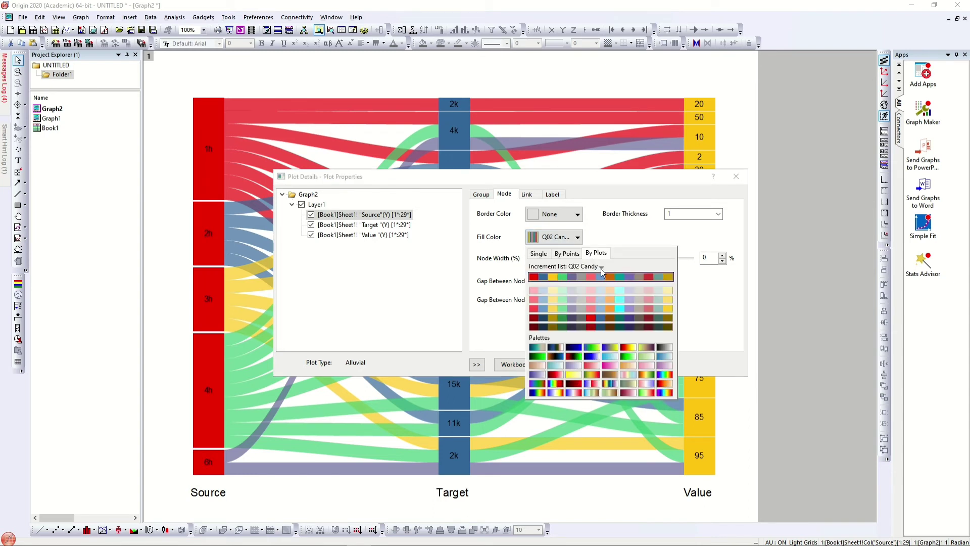
{"action": "left_click", "coordinate": [629, 348]}
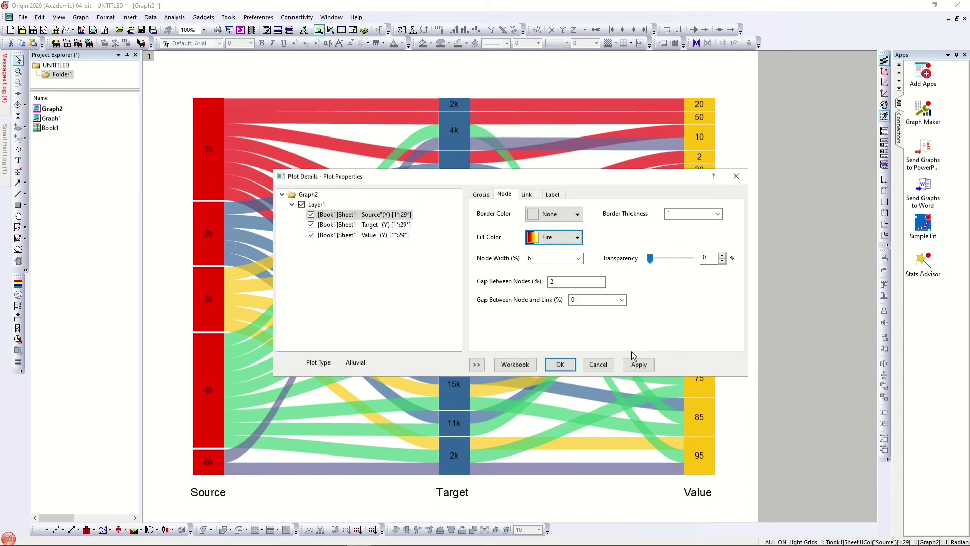
{"action": "left_click", "coordinate": [639, 370]}
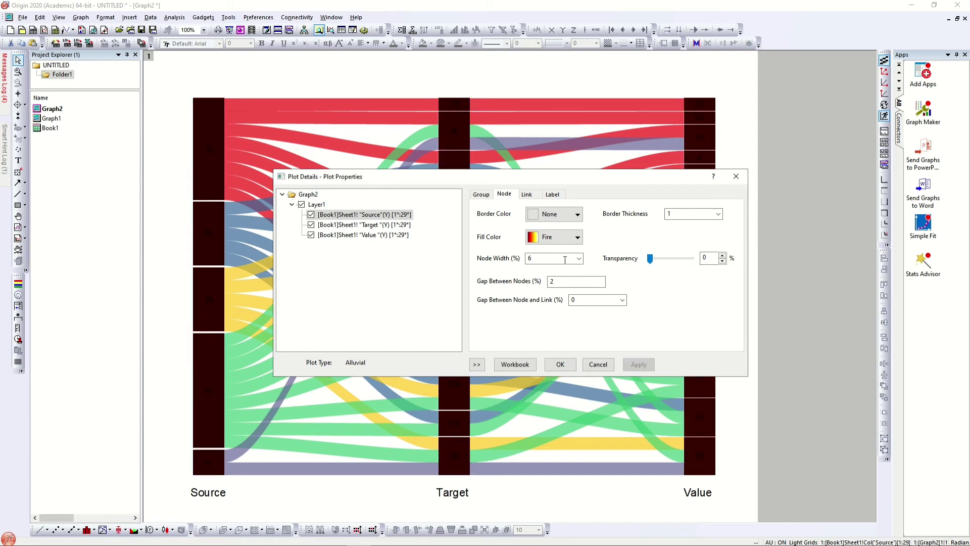
{"action": "left_click", "coordinate": [578, 240]}
{"action": "left_click", "coordinate": [626, 264]}
{"action": "left_click", "coordinate": [647, 366]}
{"action": "left_click", "coordinate": [638, 364]}
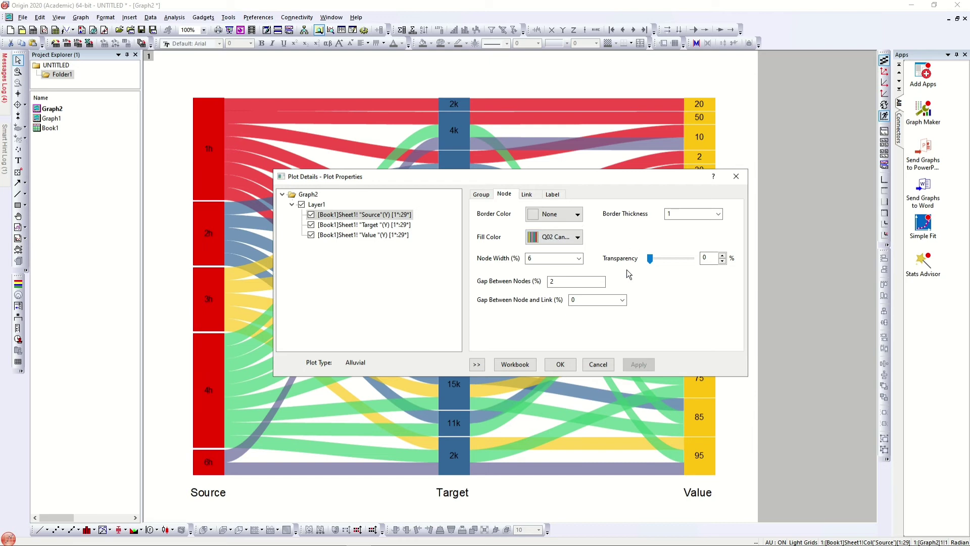
Step: Make the alluvial nodes 46% transparent and 3% wide
{"action": "left_click_drag", "start_coordinate": [650, 259], "coordinate": [670, 266]}
{"action": "left_click", "coordinate": [641, 364]}
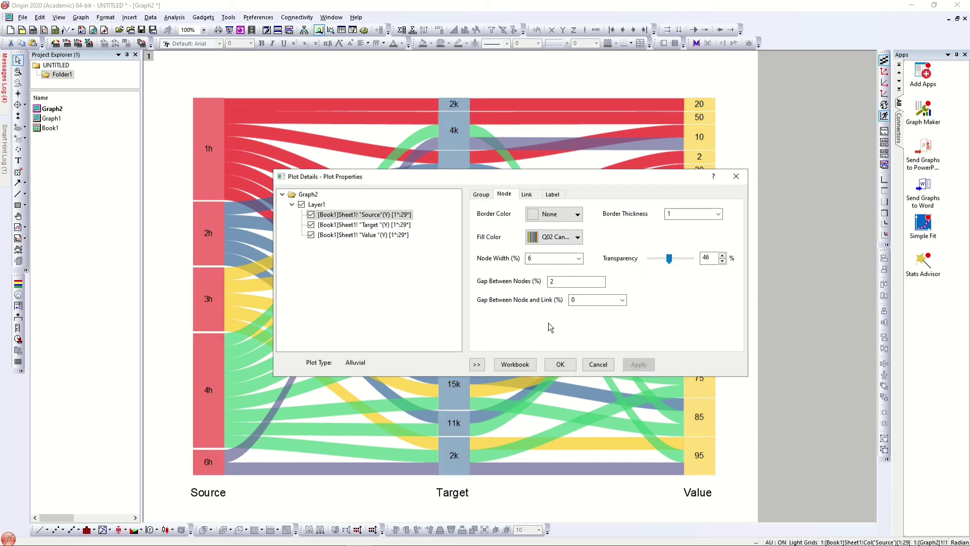
{"action": "left_click", "coordinate": [570, 281]}
{"action": "left_click", "coordinate": [539, 256]}
{"action": "type", "text": "3"}
{"action": "left_click", "coordinate": [635, 361]}
Step: Try node gaps of 5% and 15%, then set the gap between nodes to 35%
{"action": "left_click_drag", "start_coordinate": [560, 282], "coordinate": [536, 283]}
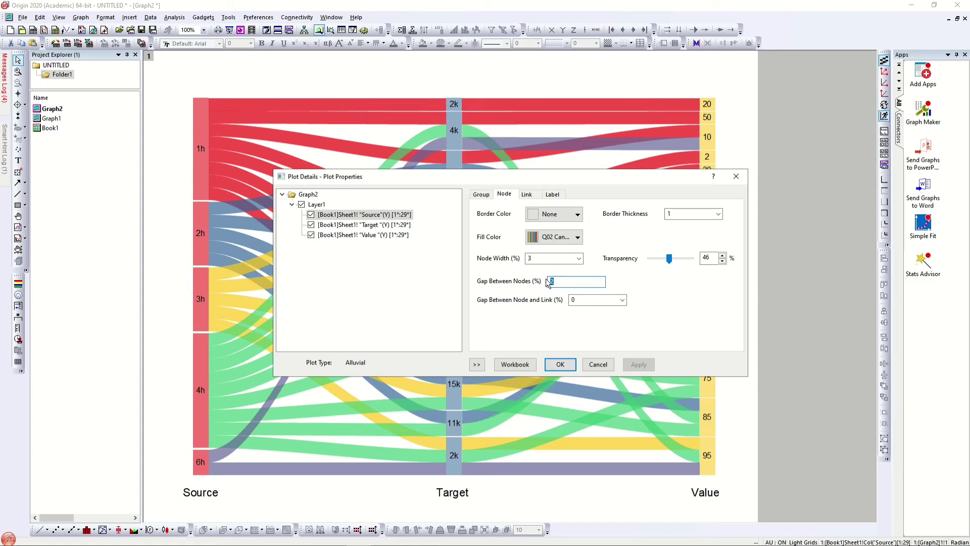
{"action": "type", "text": "5"}
{"action": "left_click", "coordinate": [639, 364]}
{"action": "left_click", "coordinate": [565, 281]}
{"action": "type", "text": "15"}
{"action": "left_click", "coordinate": [639, 364]}
{"action": "left_click_drag", "start_coordinate": [581, 281], "coordinate": [495, 281]}
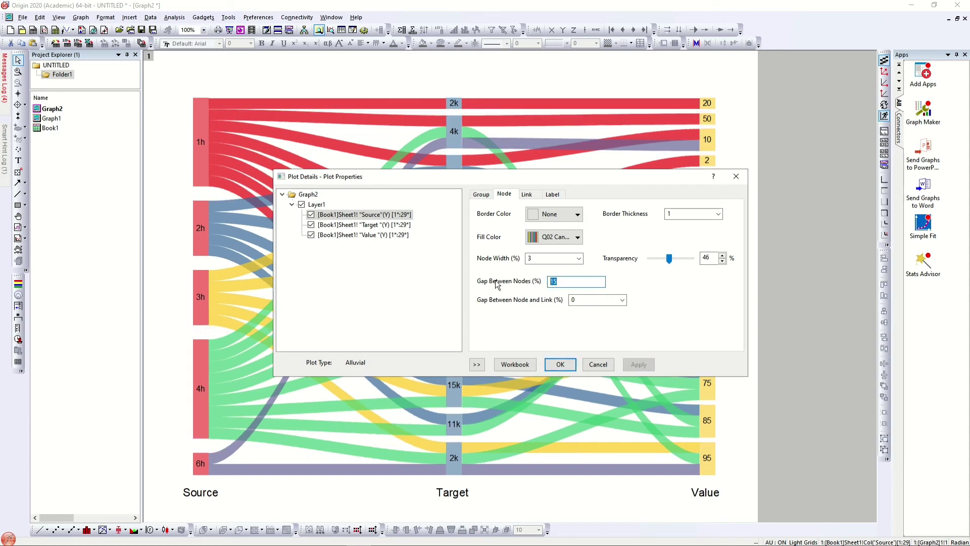
{"action": "type", "text": "35"}
{"action": "left_click", "coordinate": [639, 365]}
{"action": "left_click", "coordinate": [602, 300]}
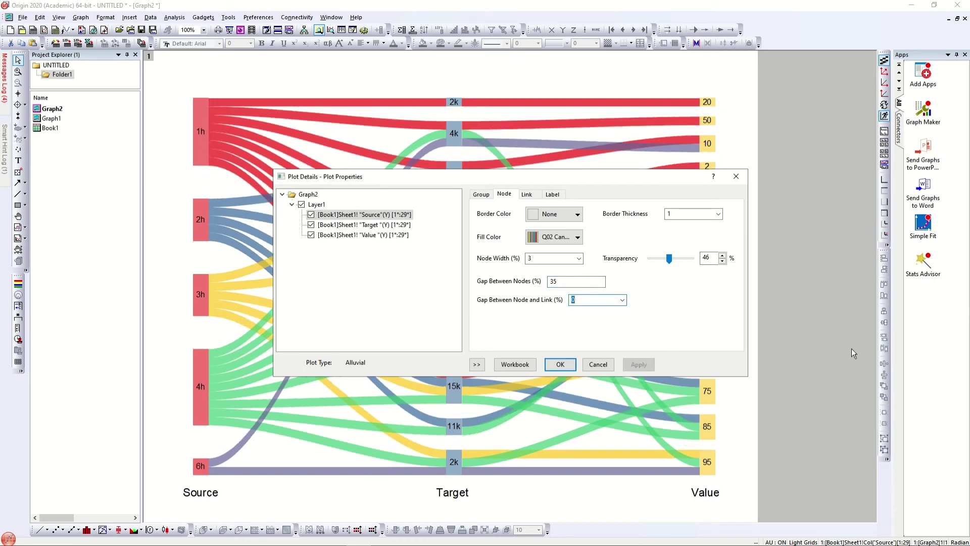
Step: Preview link colouring that follows the source node, then the target node, then a source-to-target gradient
{"action": "left_click", "coordinate": [523, 194]}
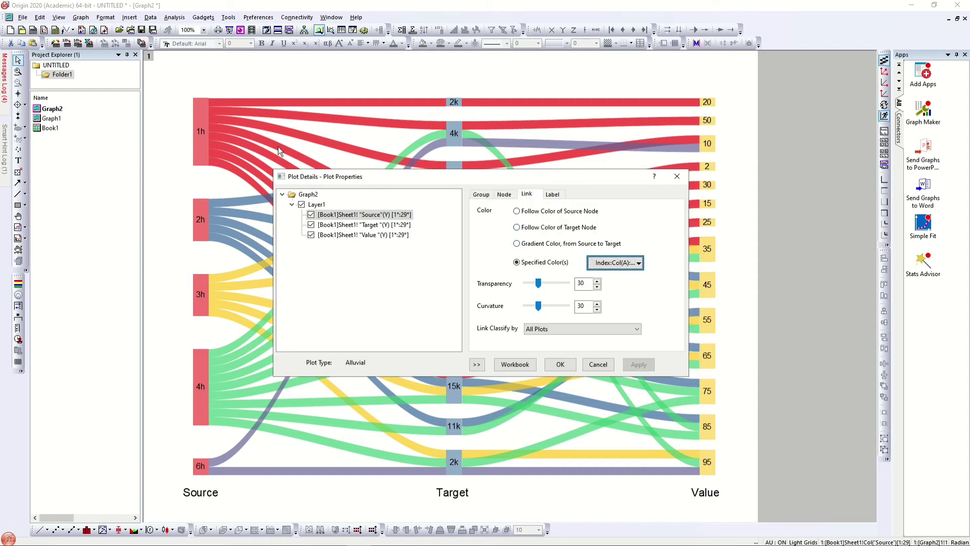
{"action": "left_click", "coordinate": [567, 211]}
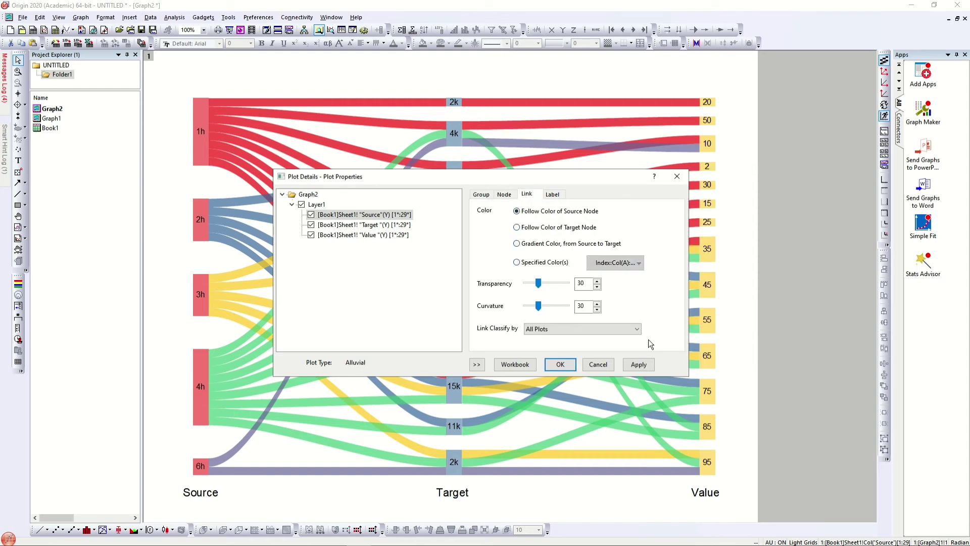
{"action": "left_click", "coordinate": [638, 365]}
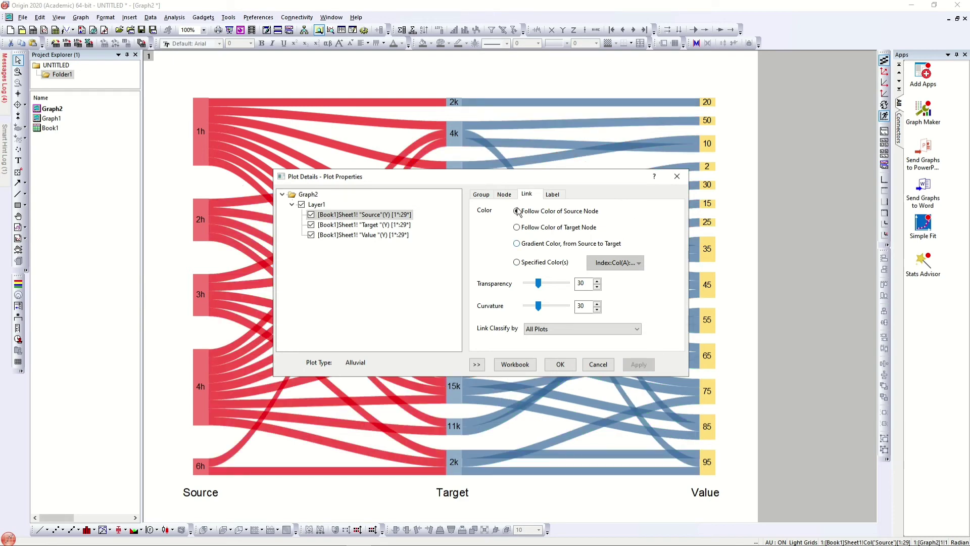
{"action": "left_click_drag", "start_coordinate": [550, 173], "coordinate": [815, 371]}
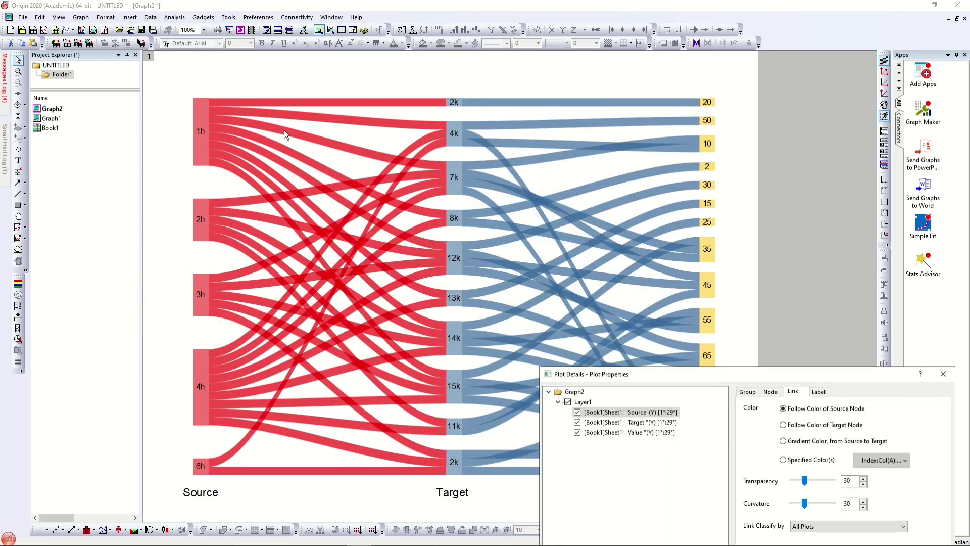
{"action": "left_click", "coordinate": [809, 425]}
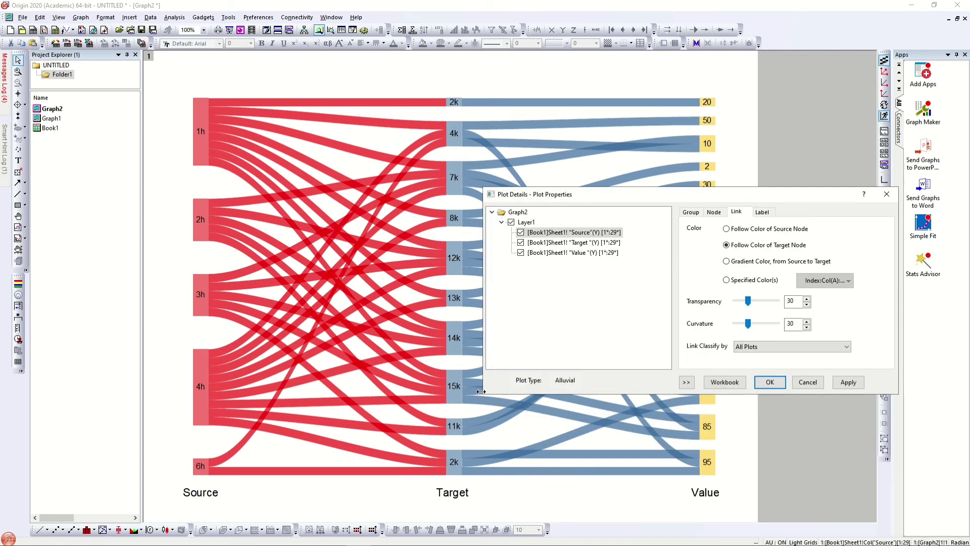
{"action": "left_click_drag", "start_coordinate": [482, 390], "coordinate": [632, 389]}
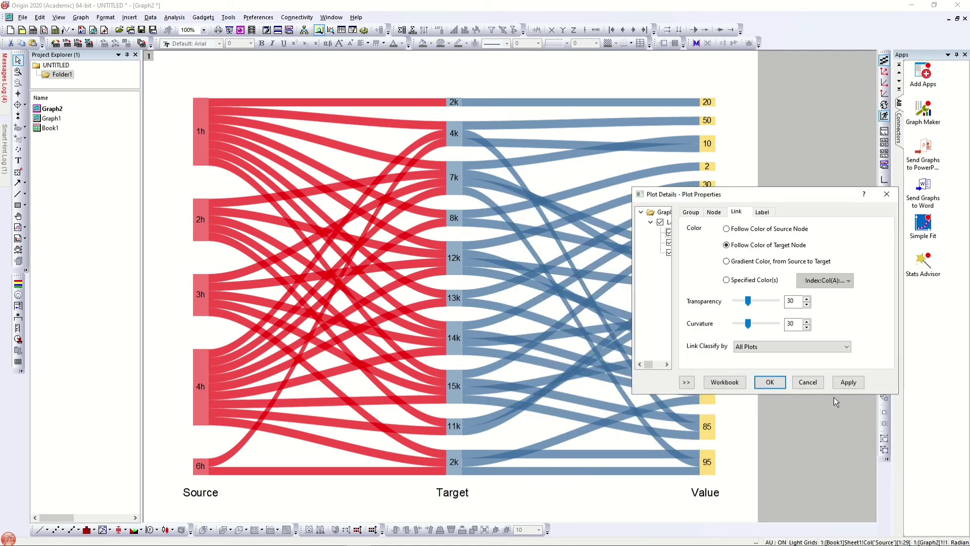
{"action": "left_click", "coordinate": [848, 382]}
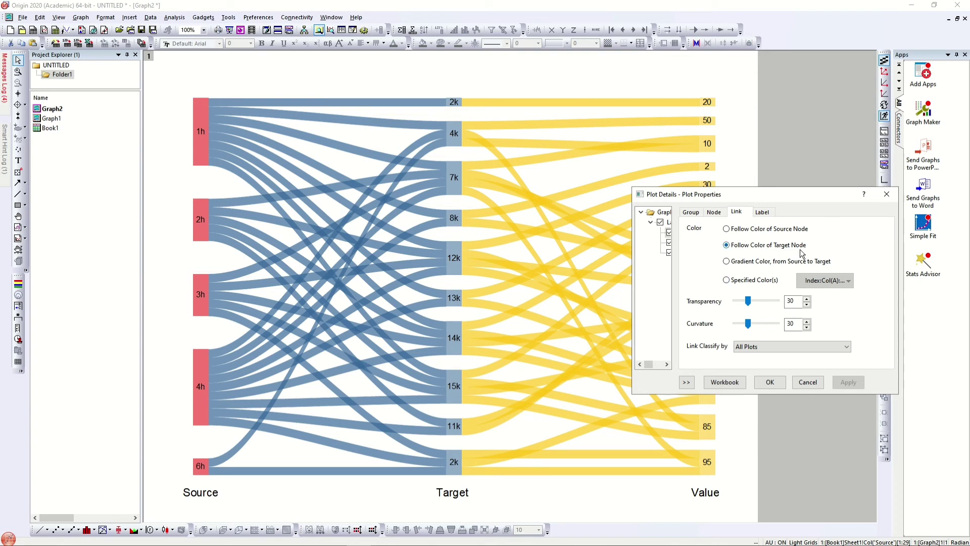
{"action": "left_click", "coordinate": [769, 262]}
{"action": "left_click", "coordinate": [848, 382]}
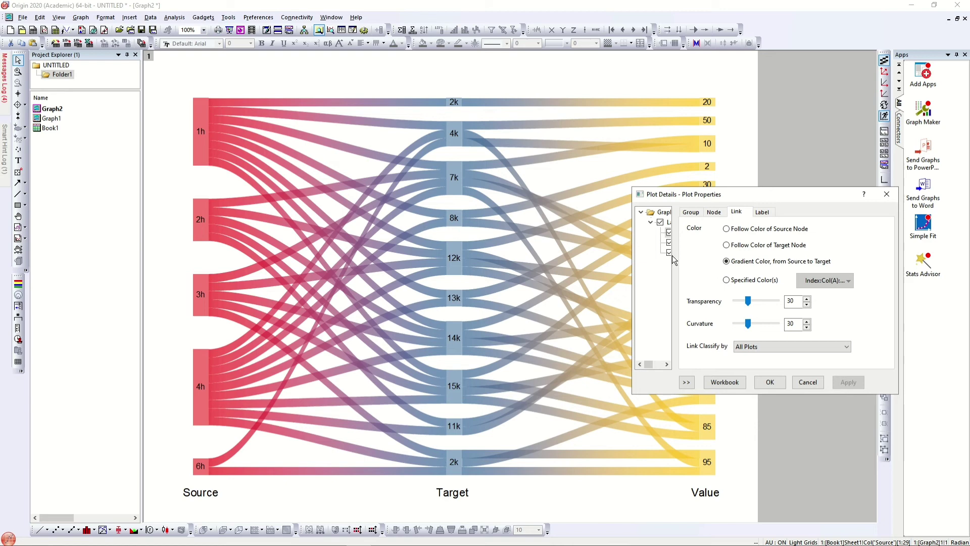
Step: Index the link colours by the Target column using the Q02 Candy colour list
{"action": "left_click", "coordinate": [756, 280]}
{"action": "left_click", "coordinate": [833, 281]}
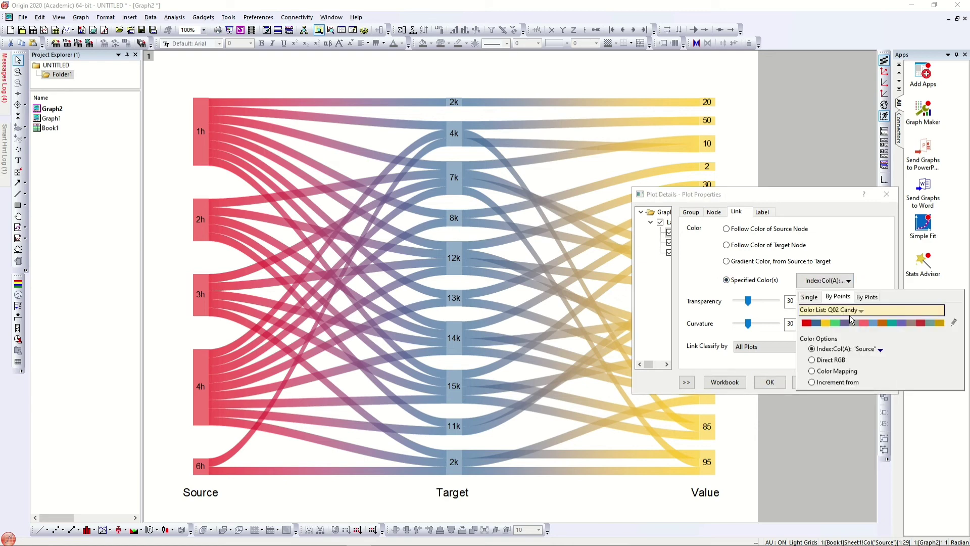
{"action": "left_click", "coordinate": [855, 312]}
{"action": "left_click", "coordinate": [858, 312]}
{"action": "left_click", "coordinate": [864, 312]}
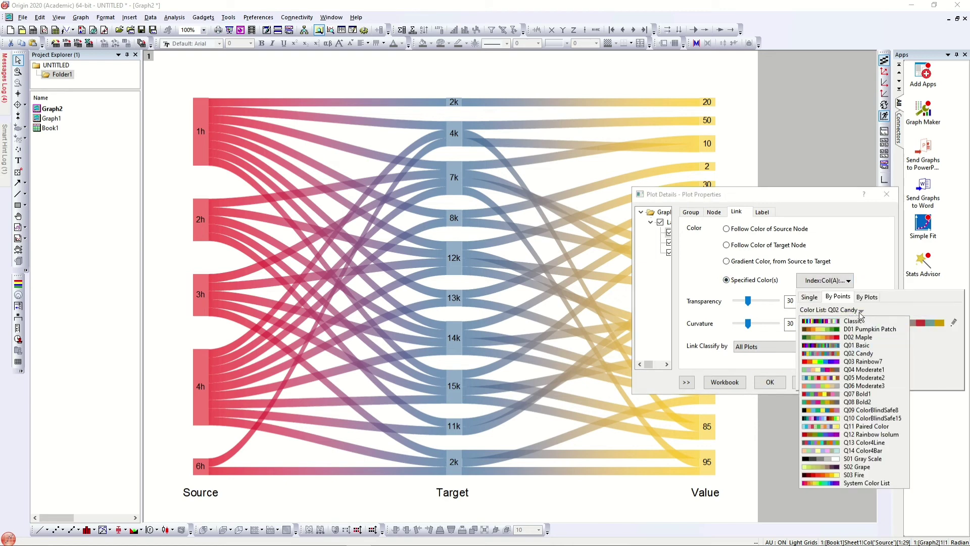
{"action": "left_click", "coordinate": [854, 353]}
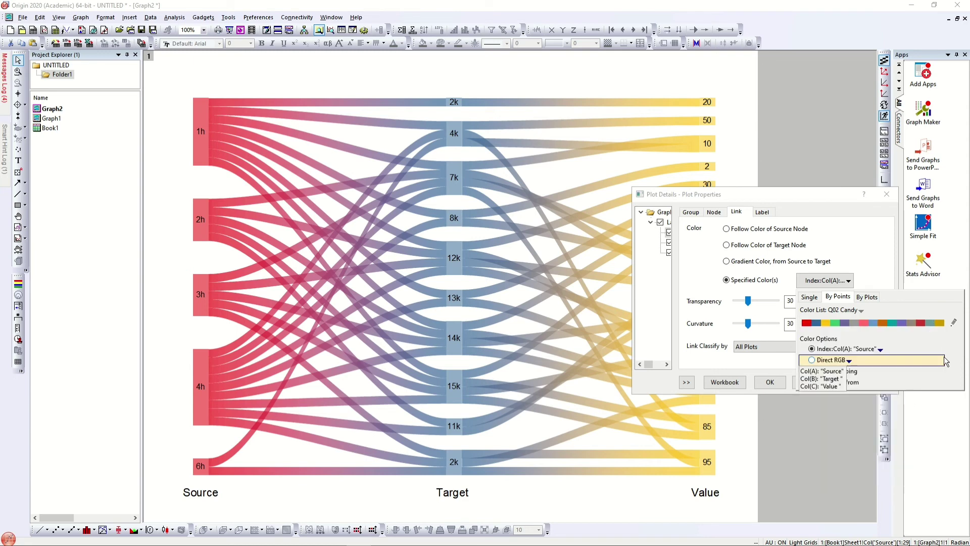
{"action": "left_click", "coordinate": [864, 352]}
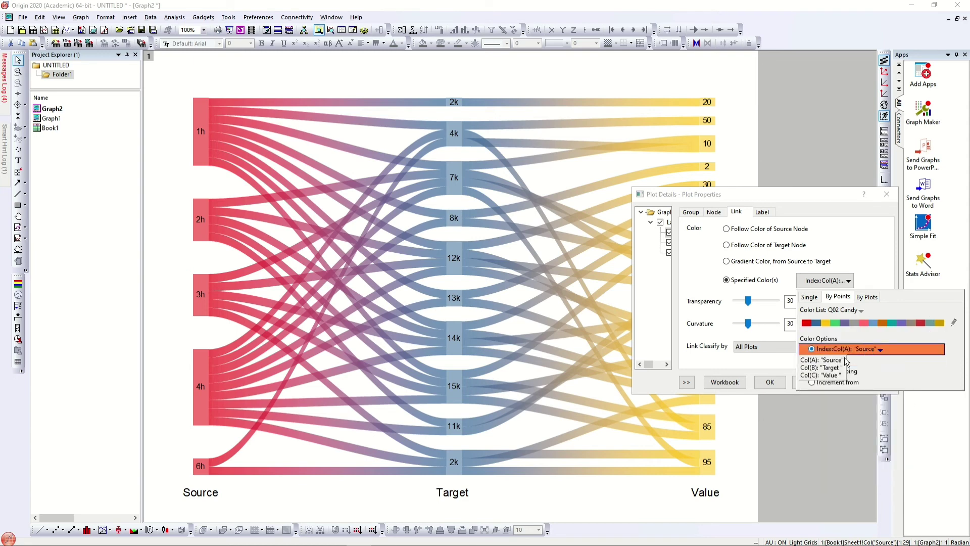
{"action": "left_click", "coordinate": [821, 368]}
{"action": "left_click", "coordinate": [849, 381]}
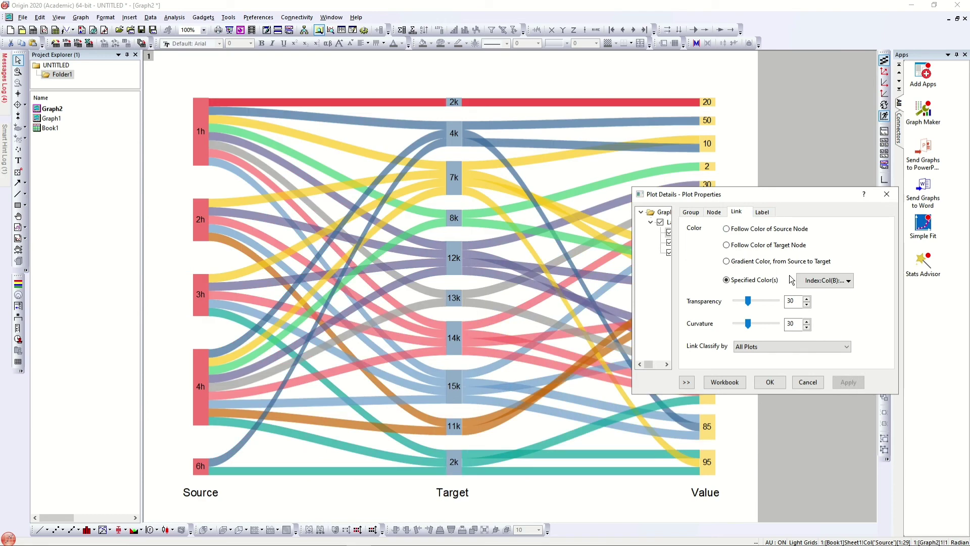
Step: Try link colours from the Source column as direct RGB, colour mapping, and index
{"action": "left_click", "coordinate": [813, 281]}
{"action": "left_click", "coordinate": [830, 360]}
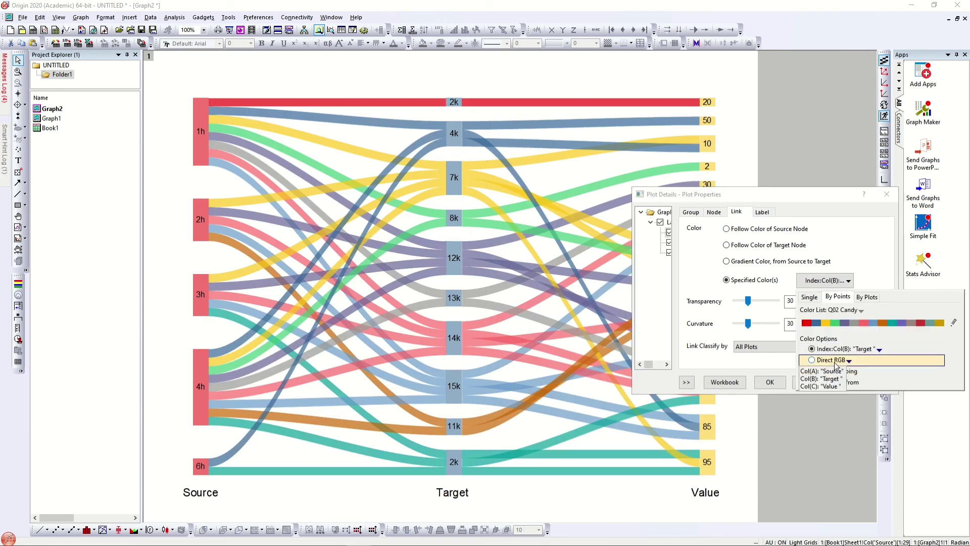
{"action": "left_click", "coordinate": [833, 370]}
{"action": "left_click", "coordinate": [846, 382]}
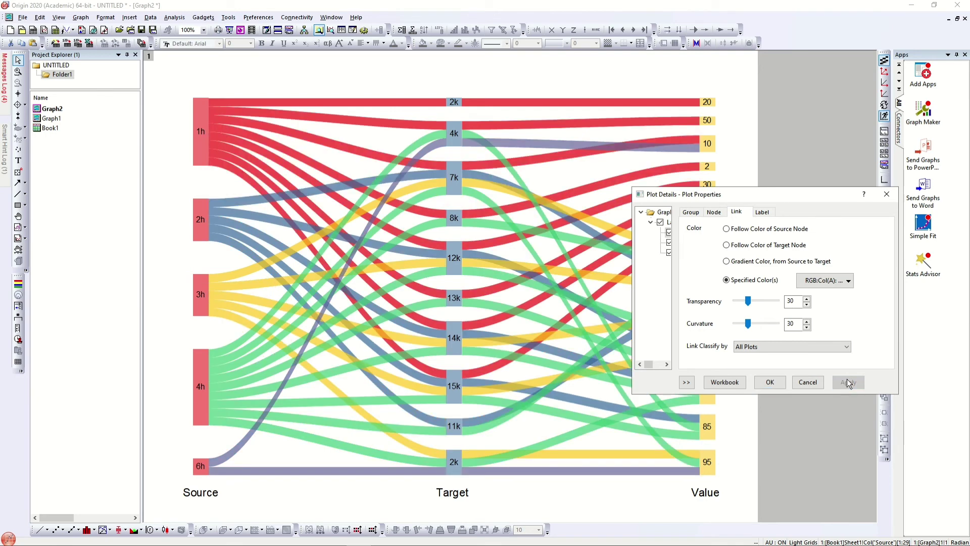
{"action": "left_click", "coordinate": [825, 281]}
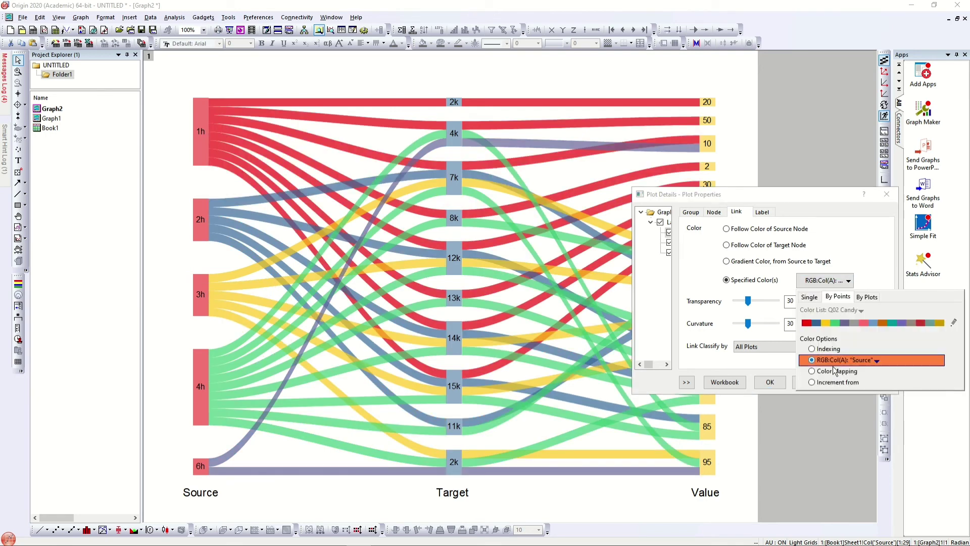
{"action": "left_click", "coordinate": [832, 372]}
{"action": "left_click", "coordinate": [831, 390]}
{"action": "left_click", "coordinate": [854, 382]}
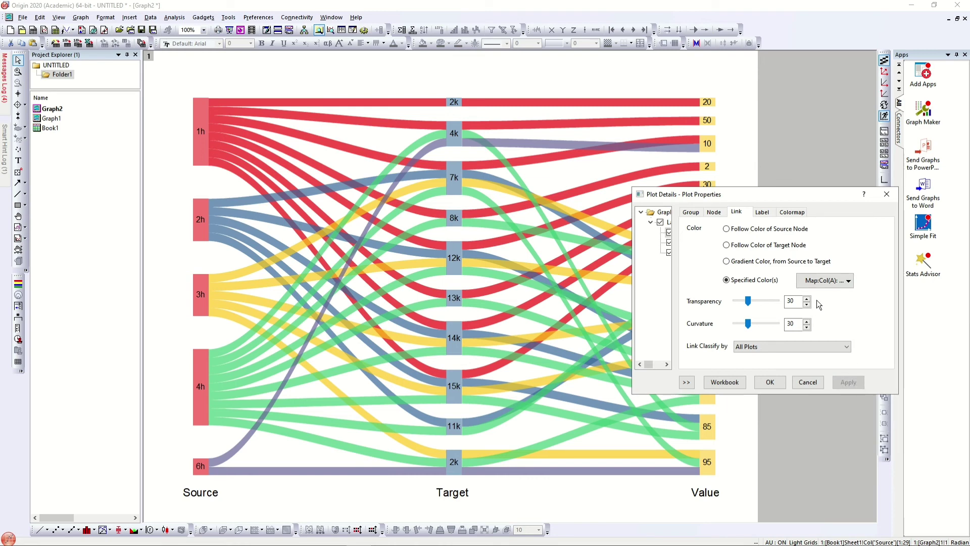
{"action": "left_click", "coordinate": [825, 280]}
{"action": "mouse_move", "coordinate": [841, 352]}
{"action": "left_click", "coordinate": [813, 362]}
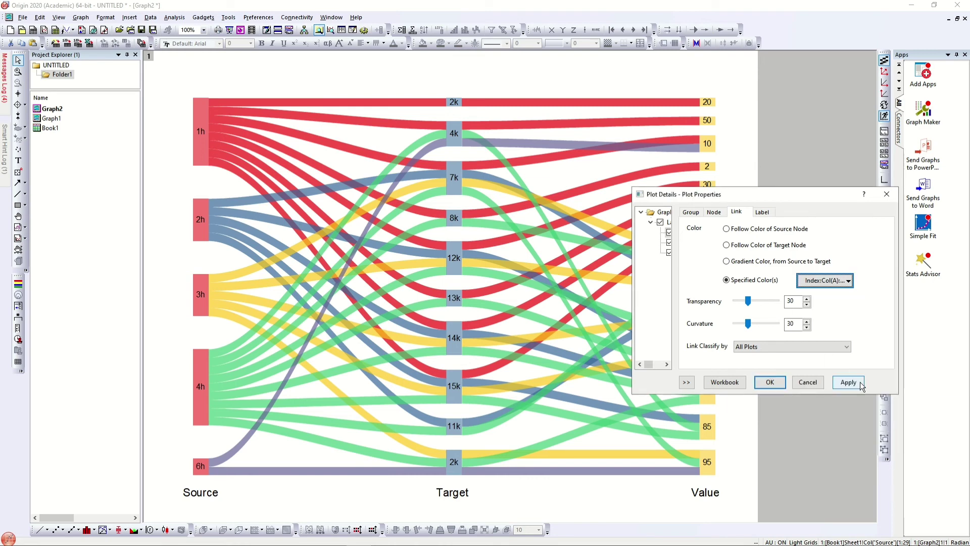
{"action": "left_click", "coordinate": [859, 384]}
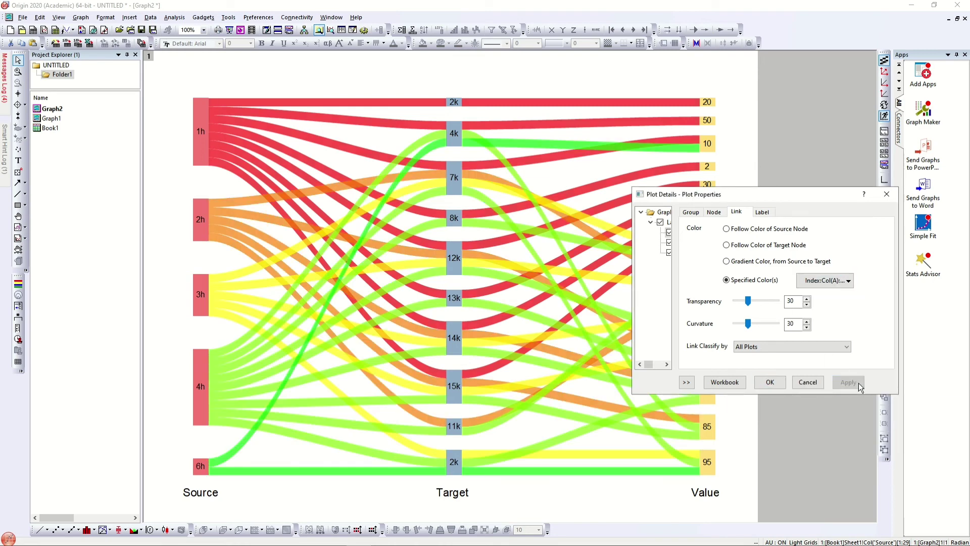
Step: Colour the links with direct RGB values from the Target column, Col(B)
{"action": "left_click", "coordinate": [825, 280]}
{"action": "mouse_move", "coordinate": [831, 360]}
{"action": "left_click", "coordinate": [832, 379]}
{"action": "left_click", "coordinate": [849, 382]}
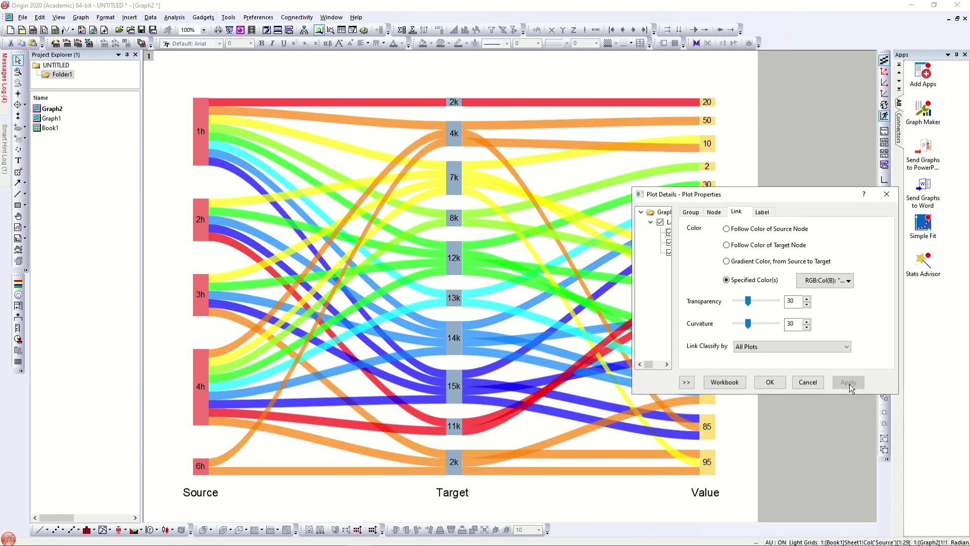
Step: Lower the link transparency to 7, passing through 13
{"action": "left_click_drag", "start_coordinate": [748, 302], "coordinate": [741, 302]}
{"action": "left_click", "coordinate": [851, 382]}
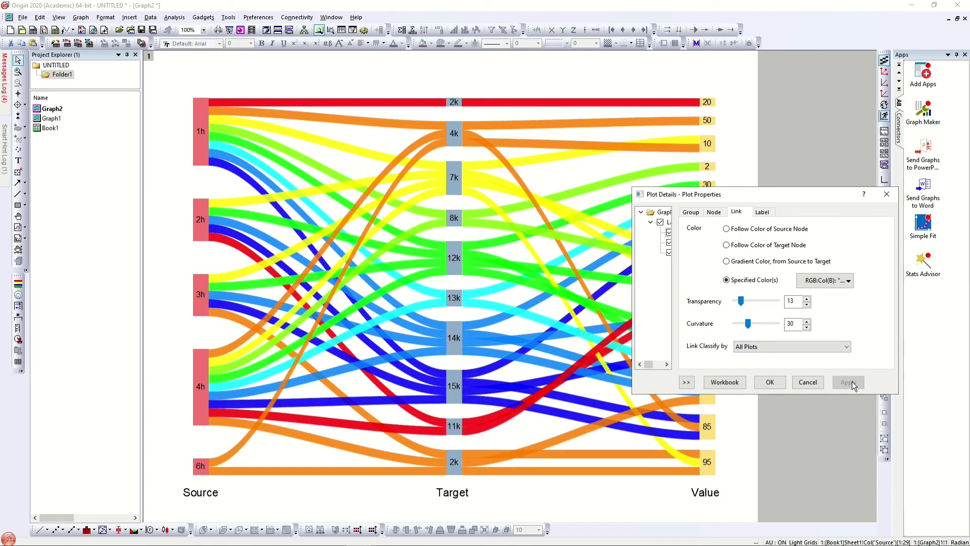
{"action": "left_click_drag", "start_coordinate": [744, 303], "coordinate": [738, 302]}
{"action": "left_click", "coordinate": [849, 382]}
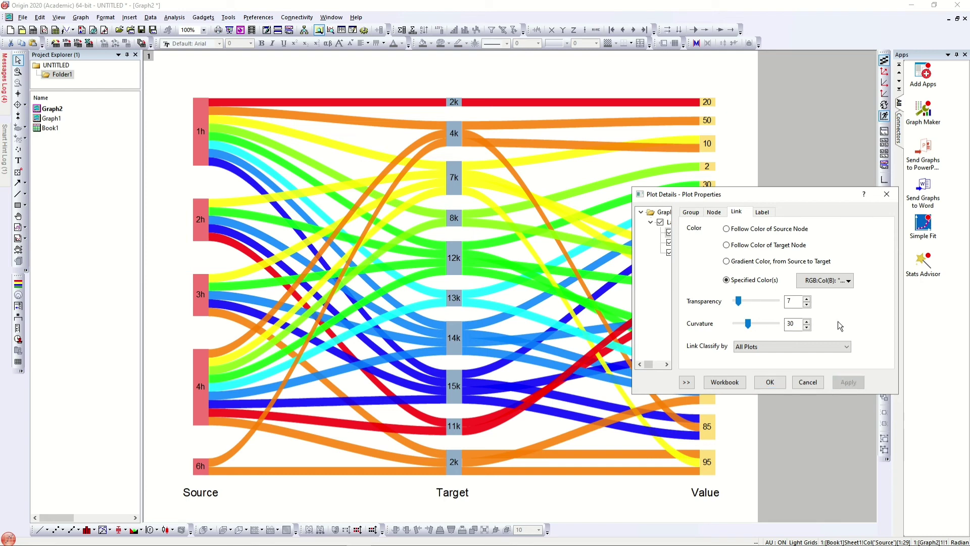
Step: Index link colours by Col(A) with a red, blue, yellow, green and purple colour list
{"action": "left_click", "coordinate": [832, 281]}
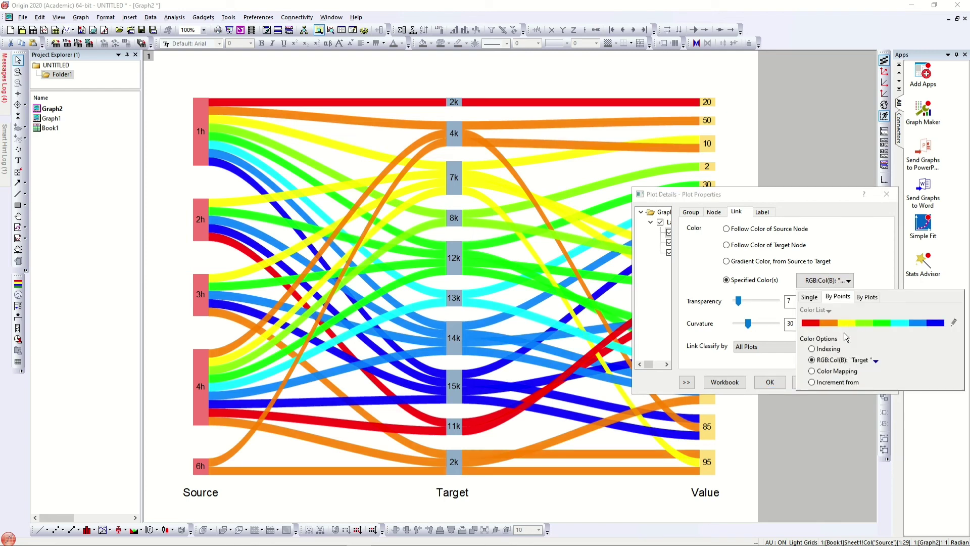
{"action": "left_click", "coordinate": [834, 354]}
{"action": "left_click", "coordinate": [838, 361]}
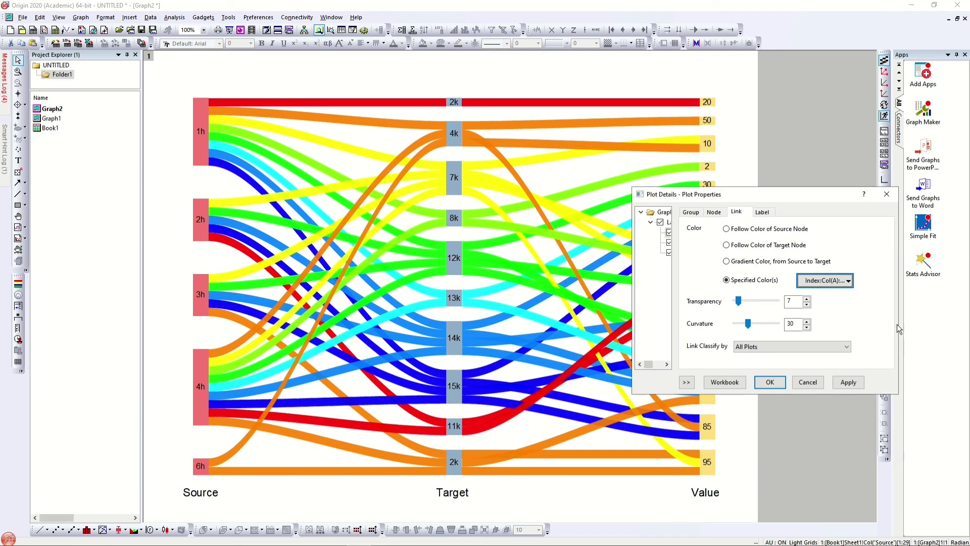
{"action": "left_click", "coordinate": [851, 382]}
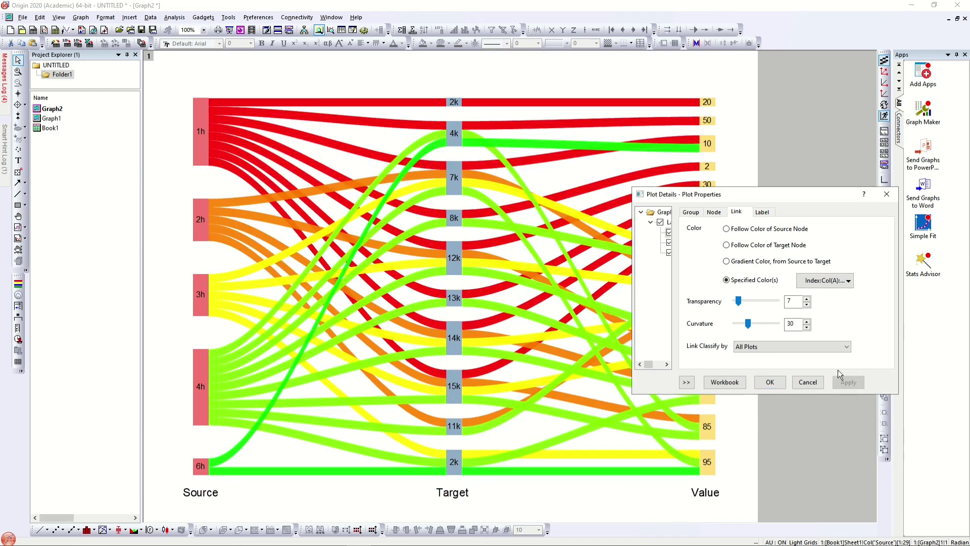
{"action": "left_click", "coordinate": [831, 280]}
{"action": "left_click", "coordinate": [832, 313]}
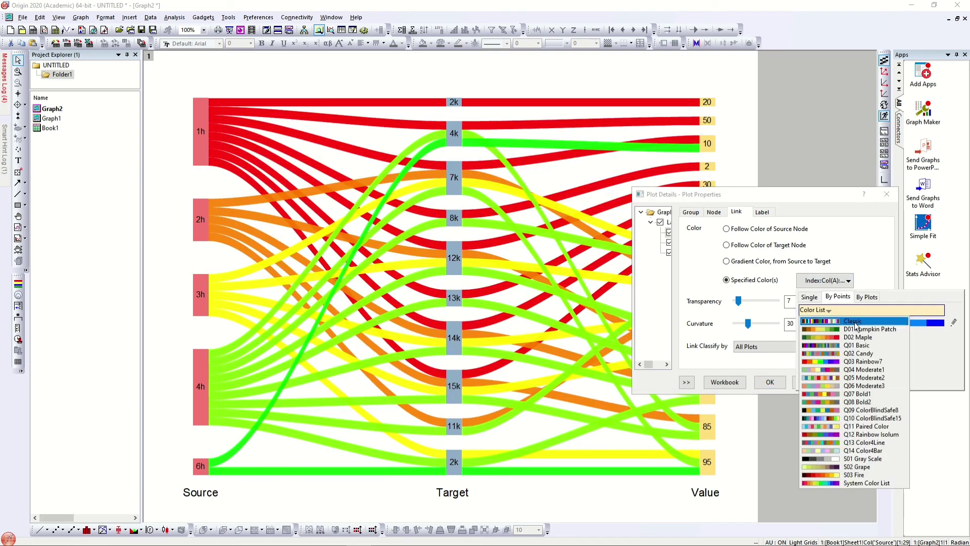
{"action": "left_click", "coordinate": [871, 359]}
{"action": "left_click", "coordinate": [848, 382]}
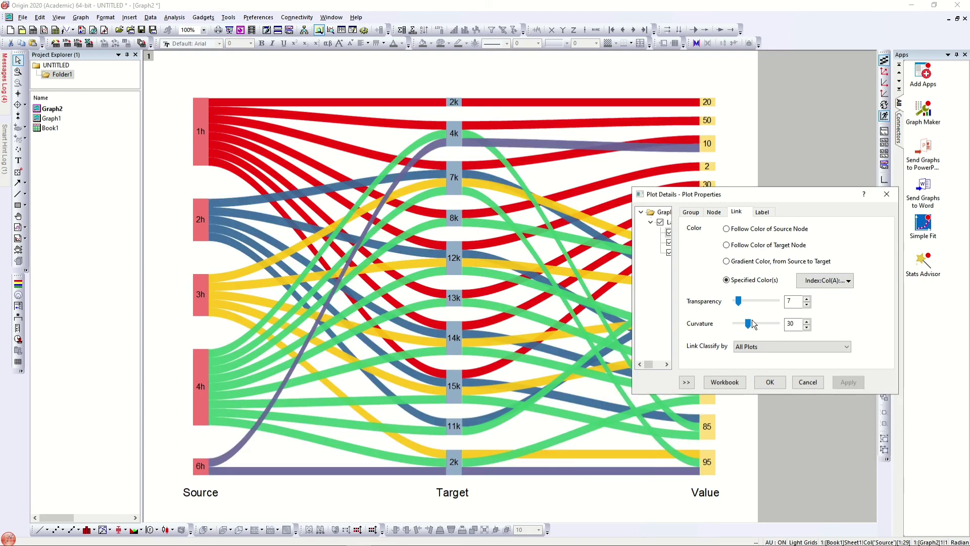
Step: Set the link curvature to 37 after trying 70 and about 18
{"action": "left_click_drag", "start_coordinate": [752, 324], "coordinate": [761, 324]}
{"action": "left_click", "coordinate": [840, 382]}
{"action": "left_click_drag", "start_coordinate": [764, 323], "coordinate": [743, 325]}
{"action": "left_click", "coordinate": [840, 382]}
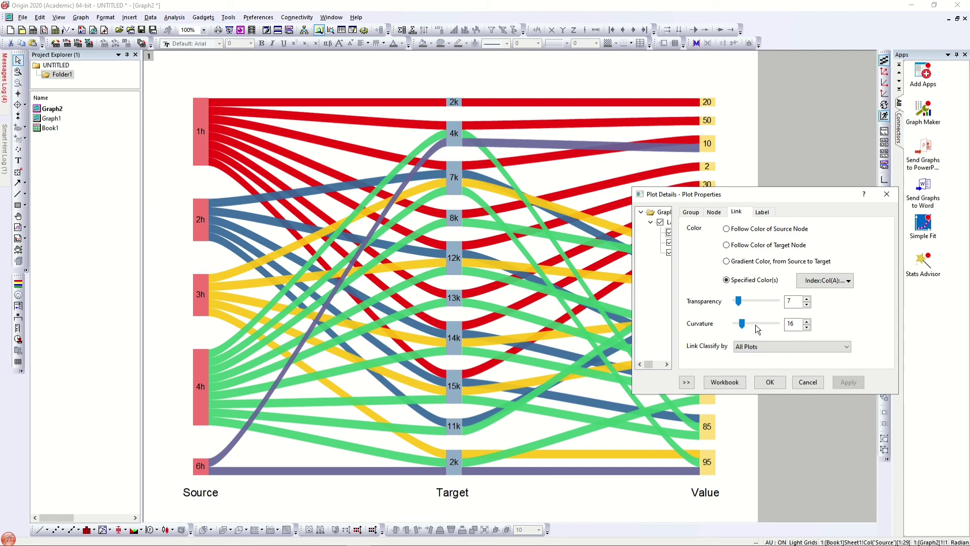
{"action": "left_click_drag", "start_coordinate": [745, 327], "coordinate": [752, 331]}
{"action": "left_click", "coordinate": [849, 383]}
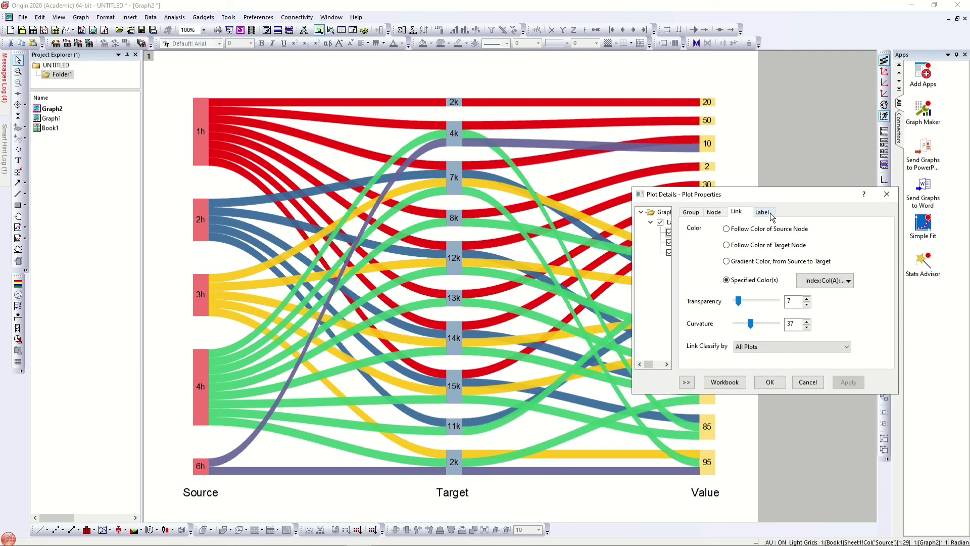
Step: Keep the node names inside the nodes after previewing outside placement
{"action": "left_click", "coordinate": [761, 211]}
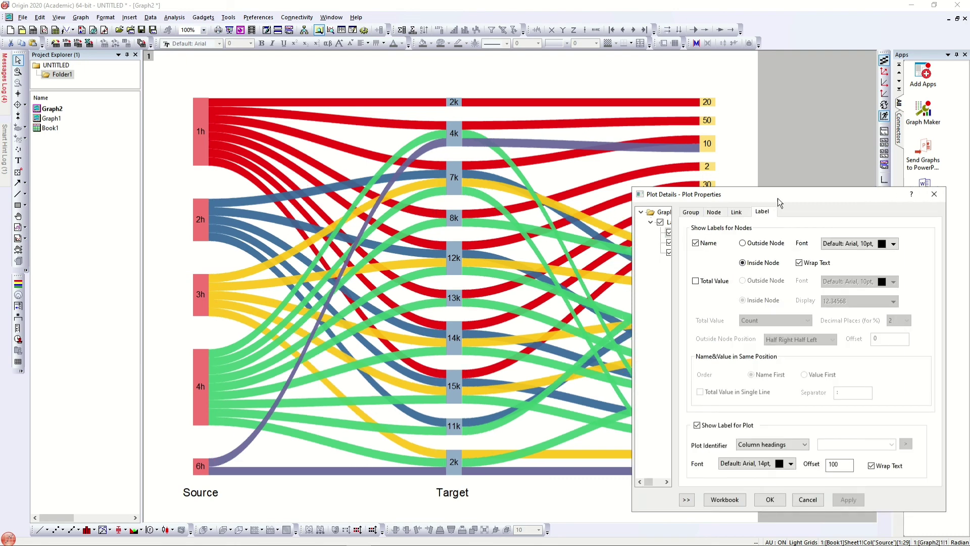
{"action": "left_click", "coordinate": [715, 211]}
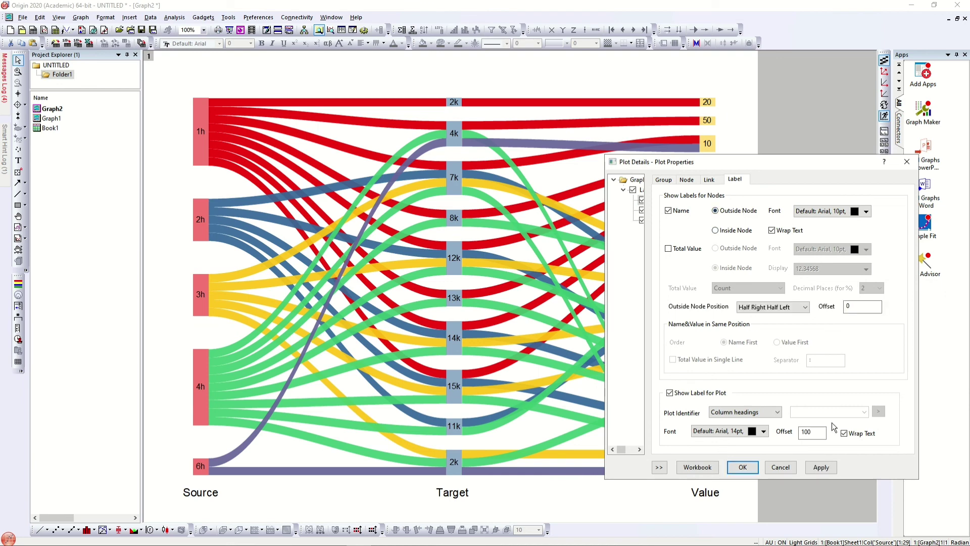
{"action": "left_click", "coordinate": [829, 467]}
{"action": "left_click", "coordinate": [735, 230]}
{"action": "left_click", "coordinate": [831, 467]}
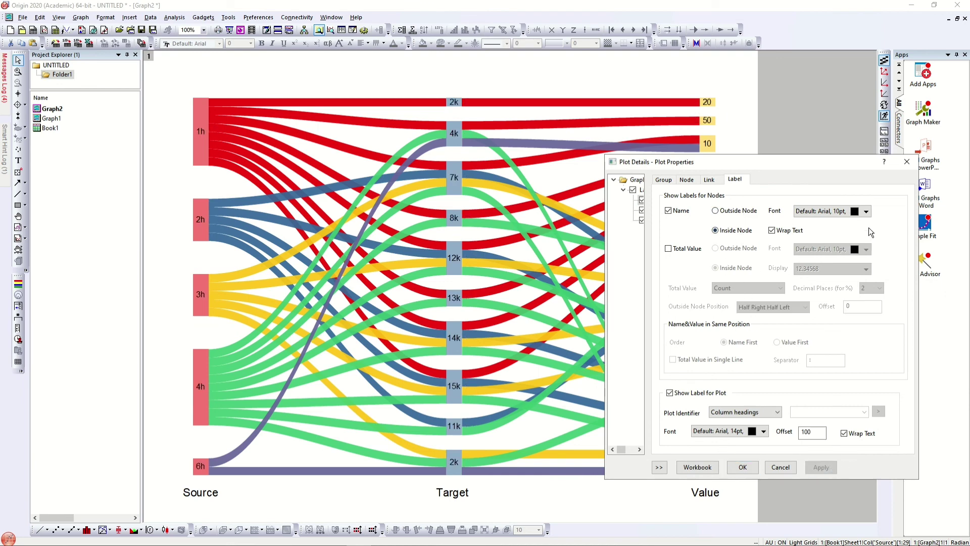
Step: Make the node name labels bold and close Plot Details with OK
{"action": "left_click", "coordinate": [858, 211]}
{"action": "left_click", "coordinate": [904, 275]}
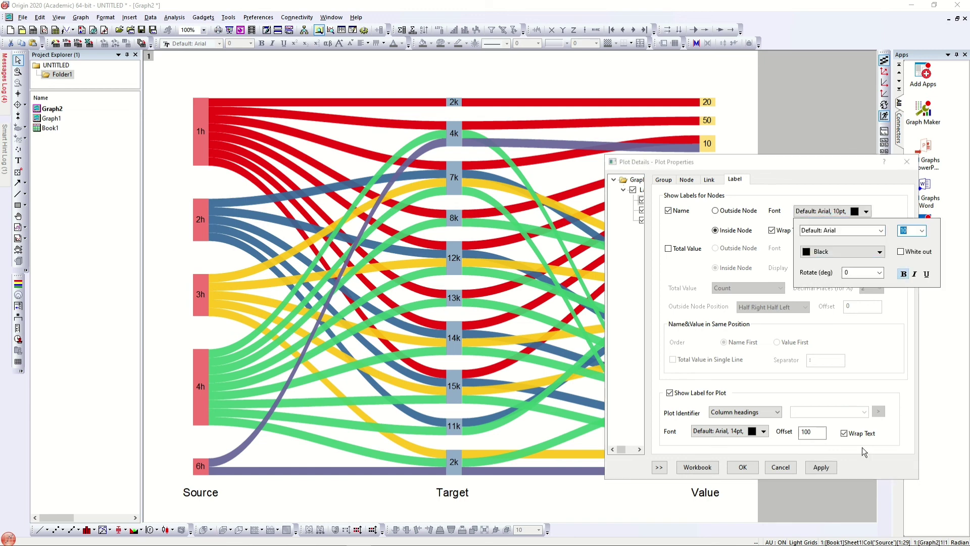
{"action": "left_click", "coordinate": [830, 469]}
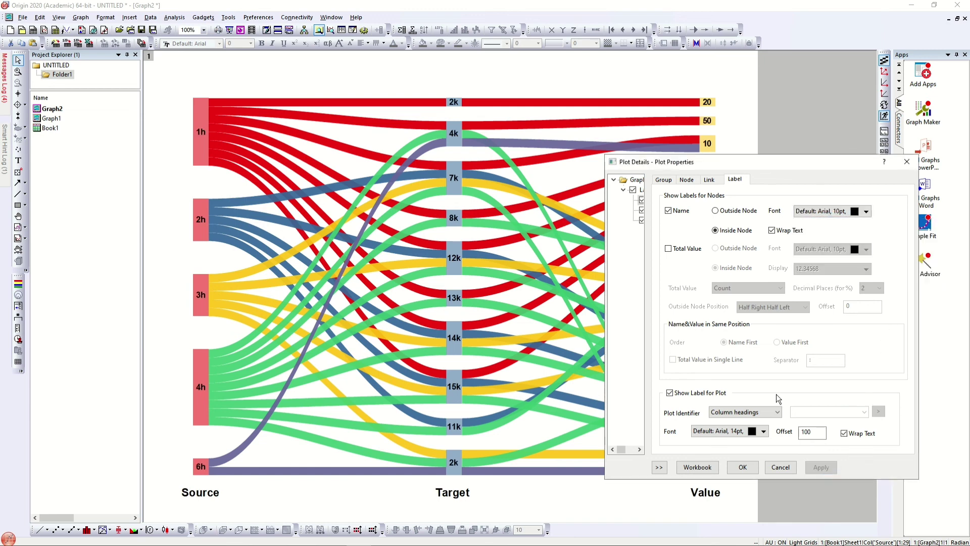
{"action": "left_click", "coordinate": [737, 468]}
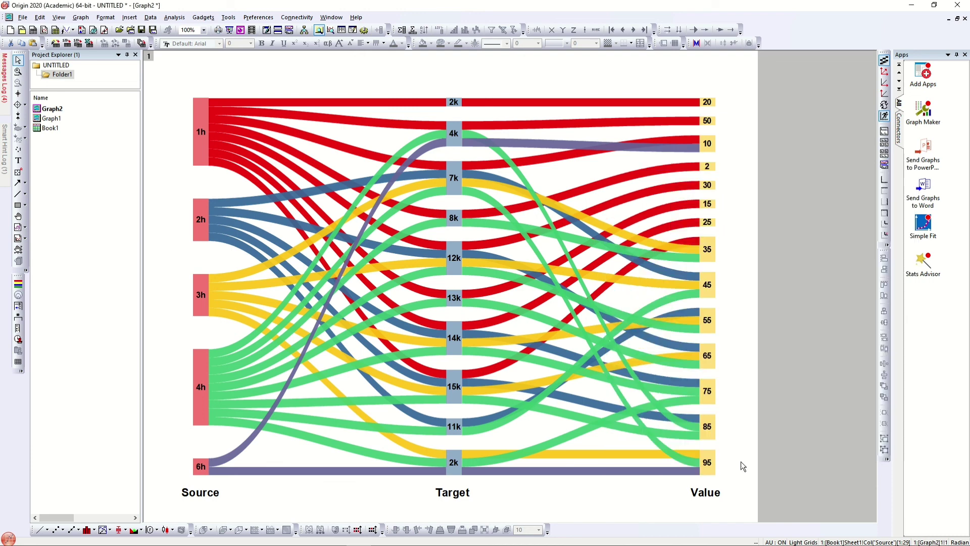
Step: Copy the graph as a picture and switch to the PowerPoint presentation
{"action": "right_click", "coordinate": [657, 75]}
{"action": "mouse_move", "coordinate": [711, 124]}
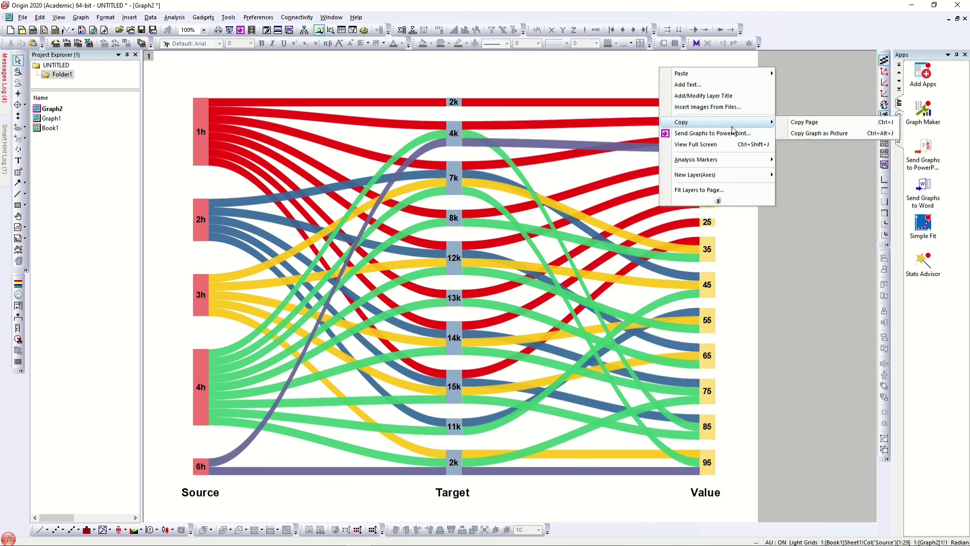
{"action": "left_click", "coordinate": [804, 136]}
{"action": "mouse_move", "coordinate": [547, 545]}
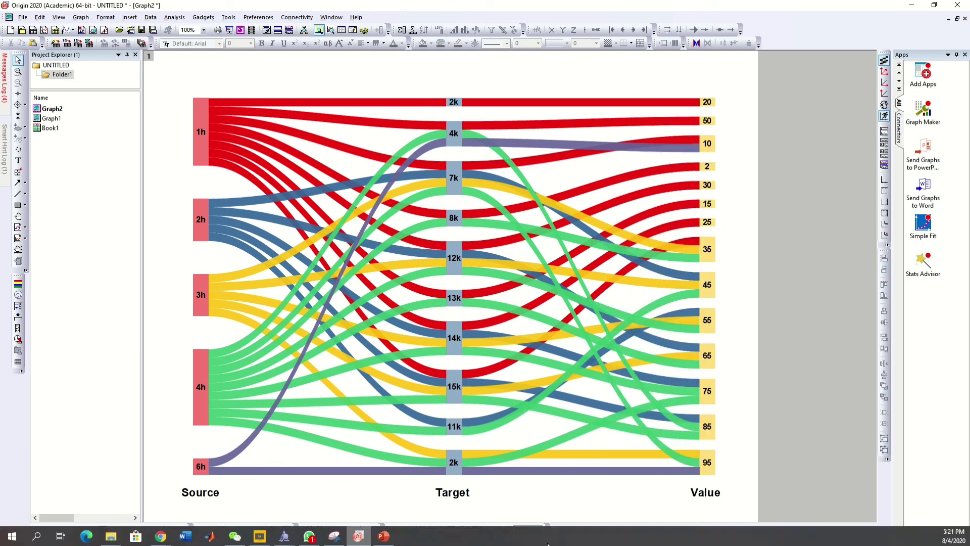
{"action": "left_click", "coordinate": [383, 536]}
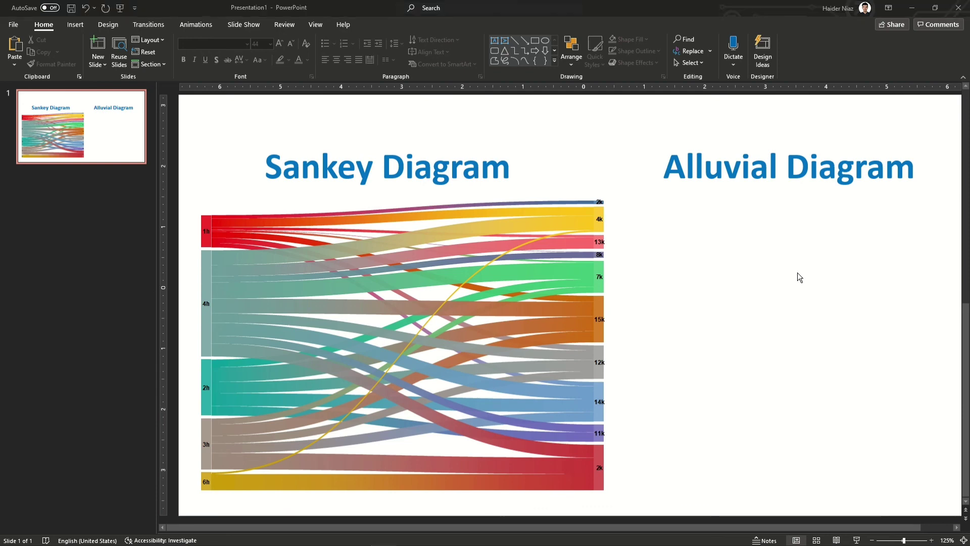
Step: Paste the alluvial graph and place it under the Alluvial Diagram title
{"action": "key", "text": "ctrl+v"}
{"action": "left_click_drag", "start_coordinate": [643, 255], "coordinate": [813, 280]}
{"action": "scroll", "coordinate": [790, 239], "scroll_direction": "down", "scroll_amount": 5, "text": "ctrl"}
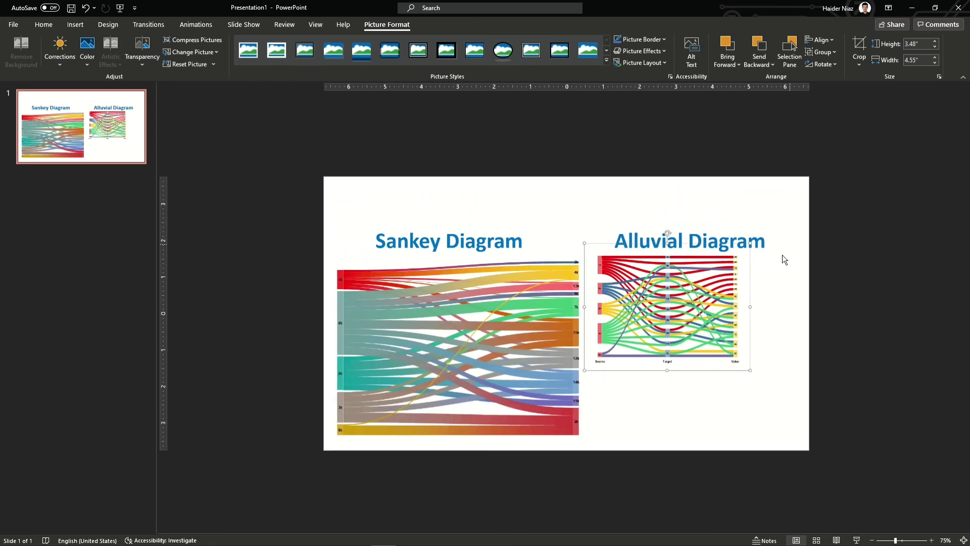
{"action": "left_click_drag", "start_coordinate": [733, 361], "coordinate": [831, 447]}
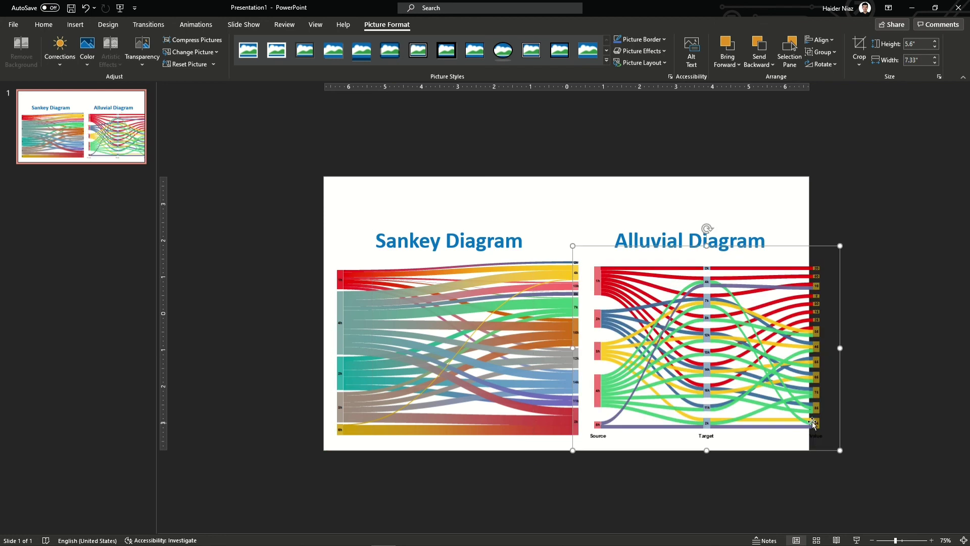
Step: Shrink the Sankey picture slightly and line both diagrams up side by side
{"action": "left_click", "coordinate": [571, 404]}
{"action": "left_click_drag", "start_coordinate": [584, 440], "coordinate": [566, 428]}
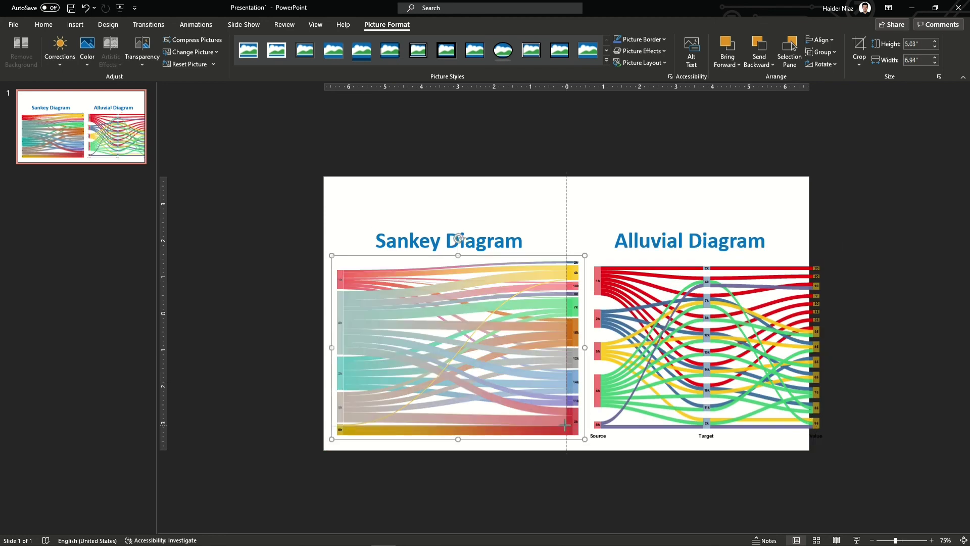
{"action": "left_click_drag", "start_coordinate": [670, 371], "coordinate": [655, 365]}
{"action": "left_click", "coordinate": [539, 364], "text": "shift"}
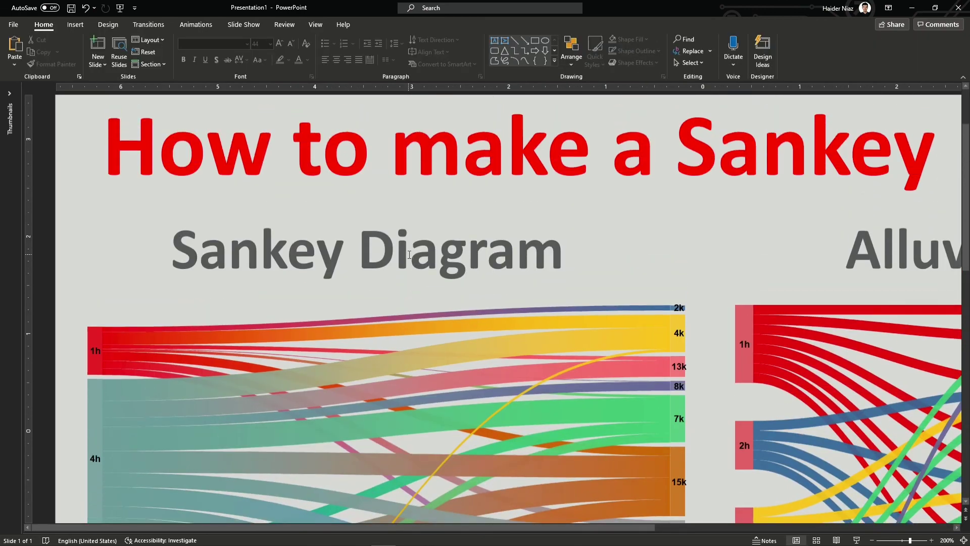
{"action": "scroll", "coordinate": [409, 254], "scroll_direction": "down", "scroll_amount": 5}
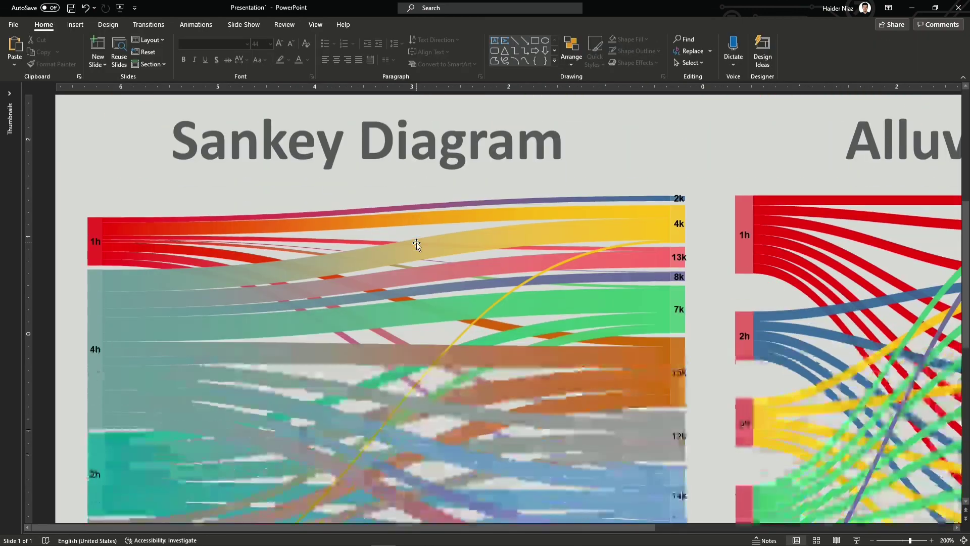
{"action": "scroll", "coordinate": [60, 241], "scroll_direction": "down", "scroll_amount": 1}
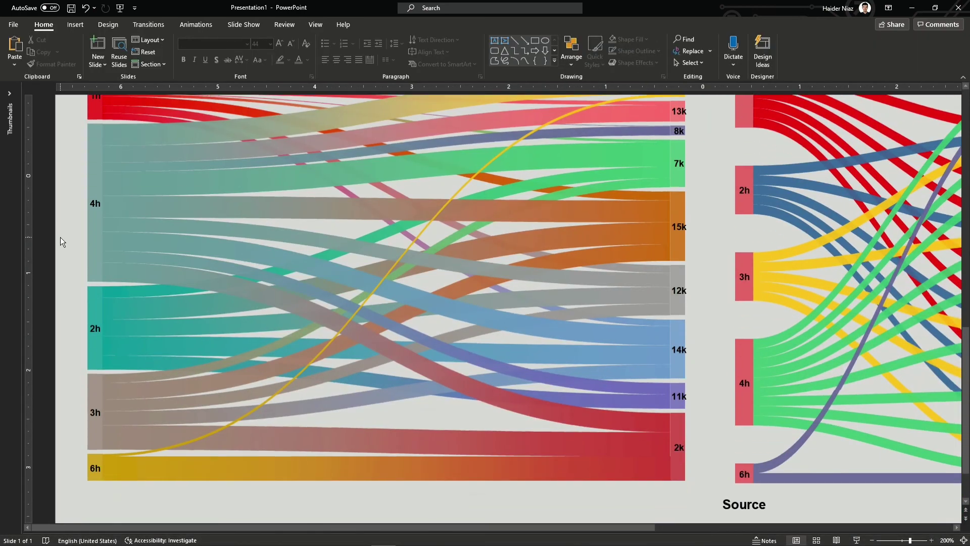
{"action": "scroll", "coordinate": [960, 530], "scroll_direction": "right", "scroll_amount": 8}
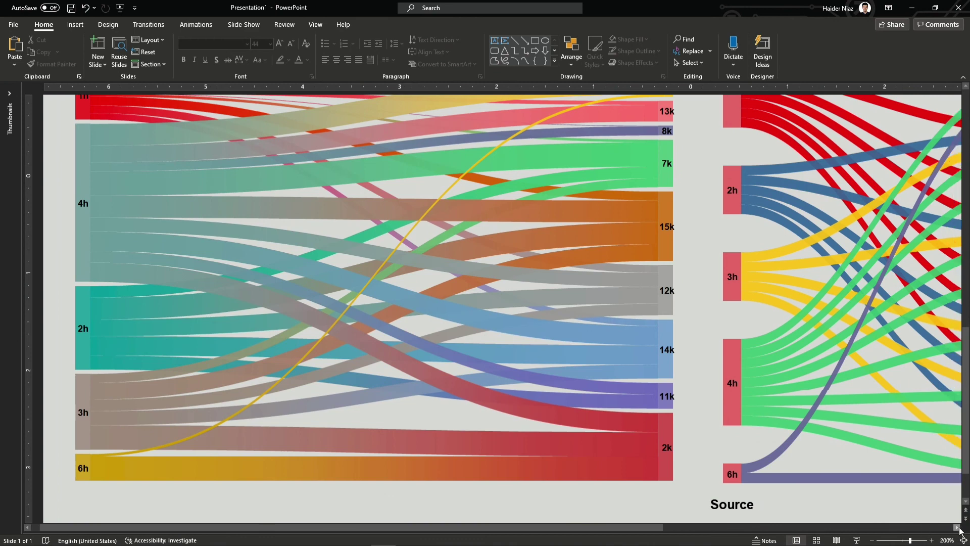
{"action": "scroll", "coordinate": [960, 530], "scroll_direction": "right", "scroll_amount": 6}
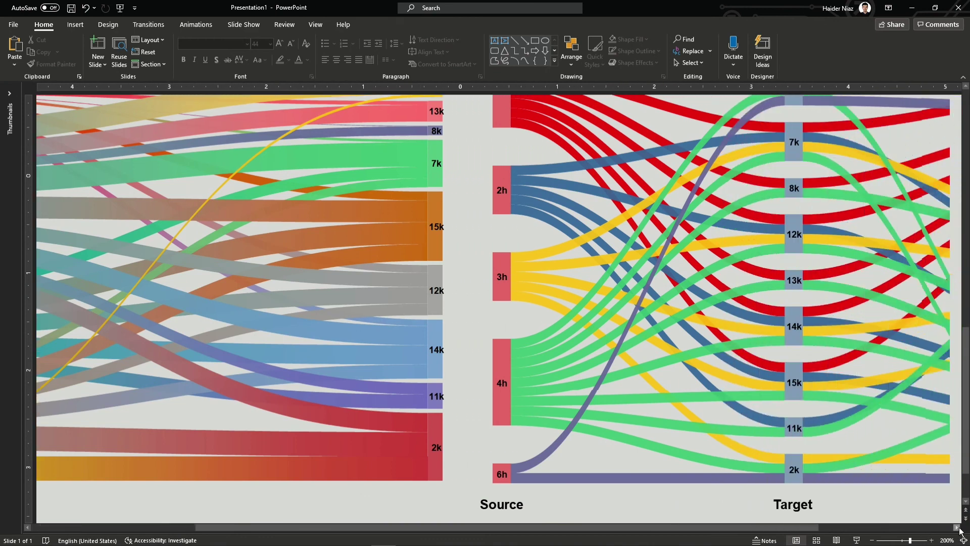
{"action": "scroll", "coordinate": [960, 531], "scroll_direction": "right", "scroll_amount": 3}
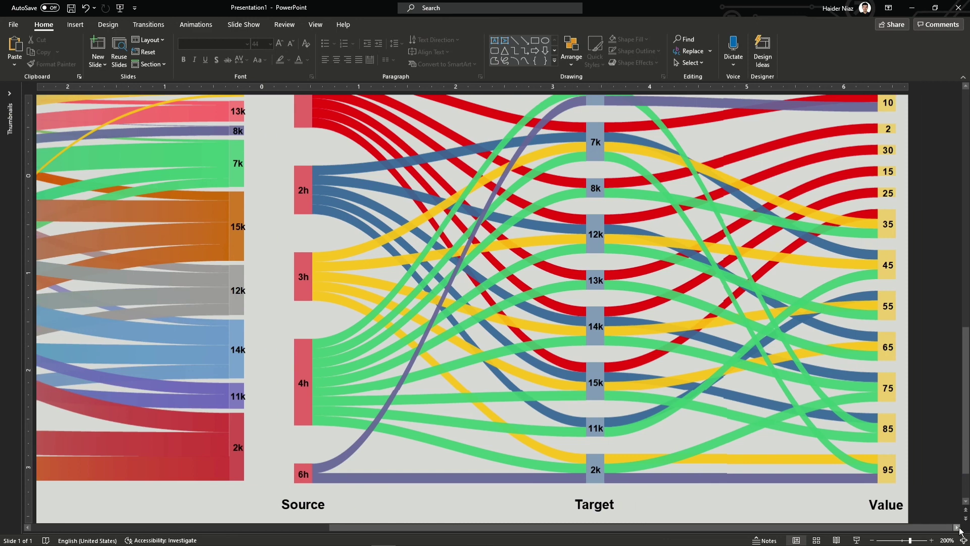
{"action": "scroll", "coordinate": [951, 133], "scroll_direction": "up", "scroll_amount": 3}
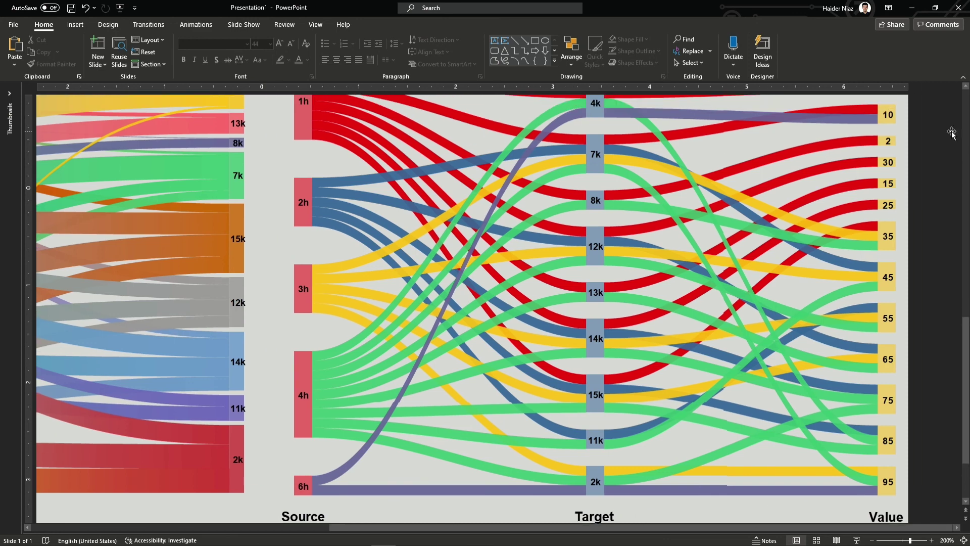
{"action": "scroll", "coordinate": [951, 133], "scroll_direction": "up", "scroll_amount": 10}
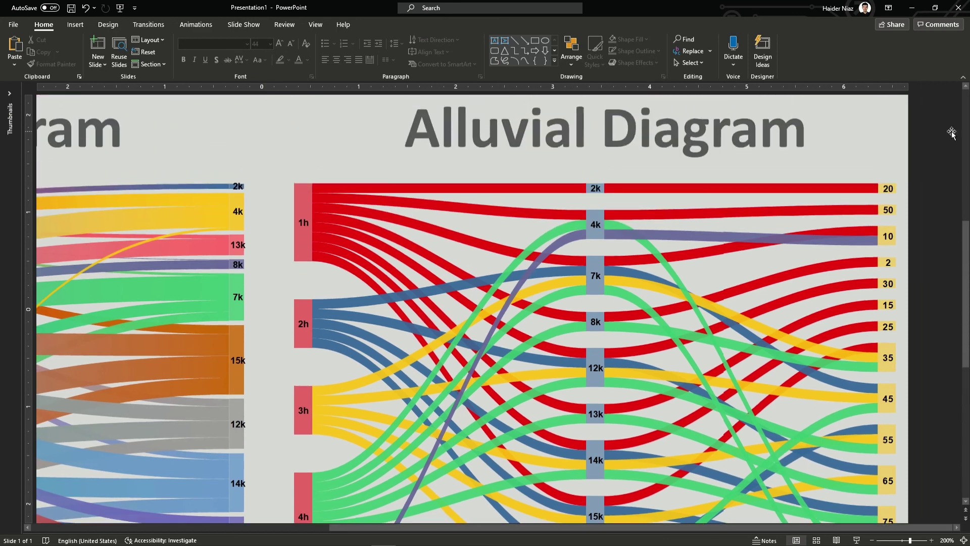